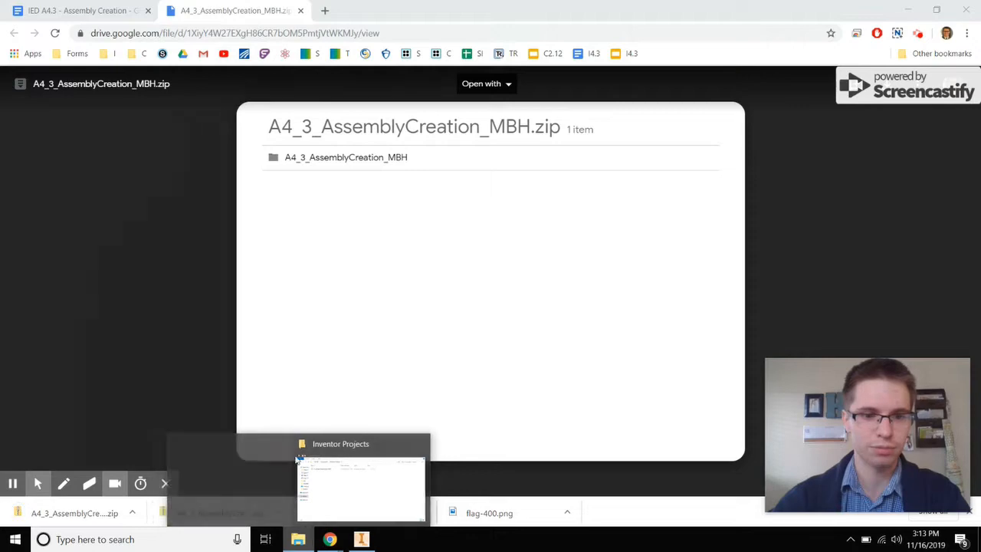
# Step: Switch to File Explorer and look inside the A4_3_AssemblyCreation_MBH zip archive in the Inventor Projects folder
pyautogui.click(311, 466)
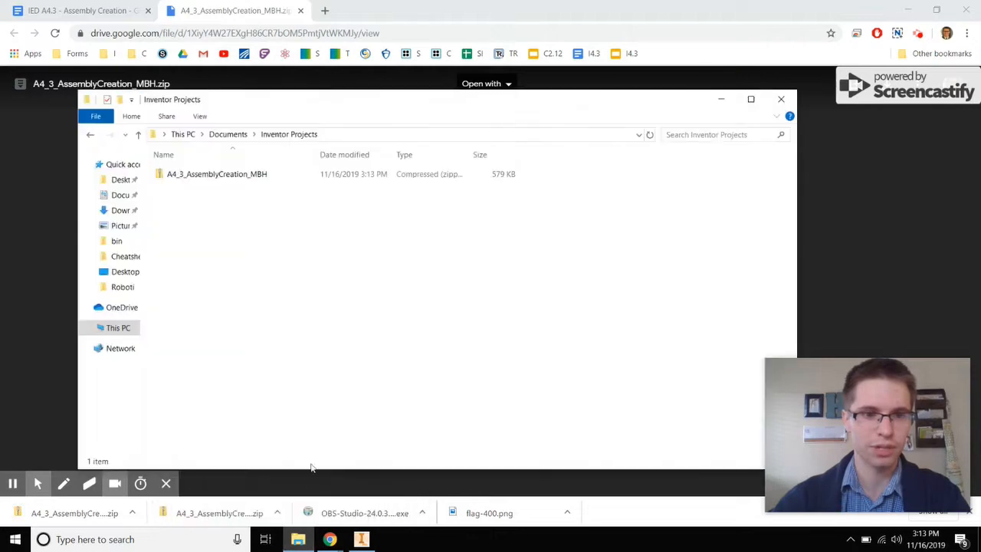
pyautogui.doubleClick(211, 175)
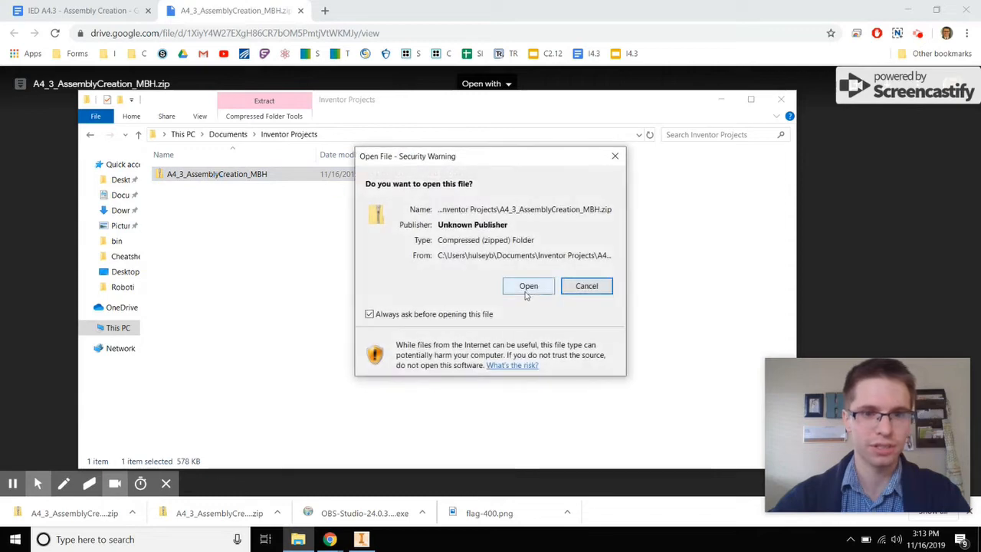
pyautogui.click(528, 288)
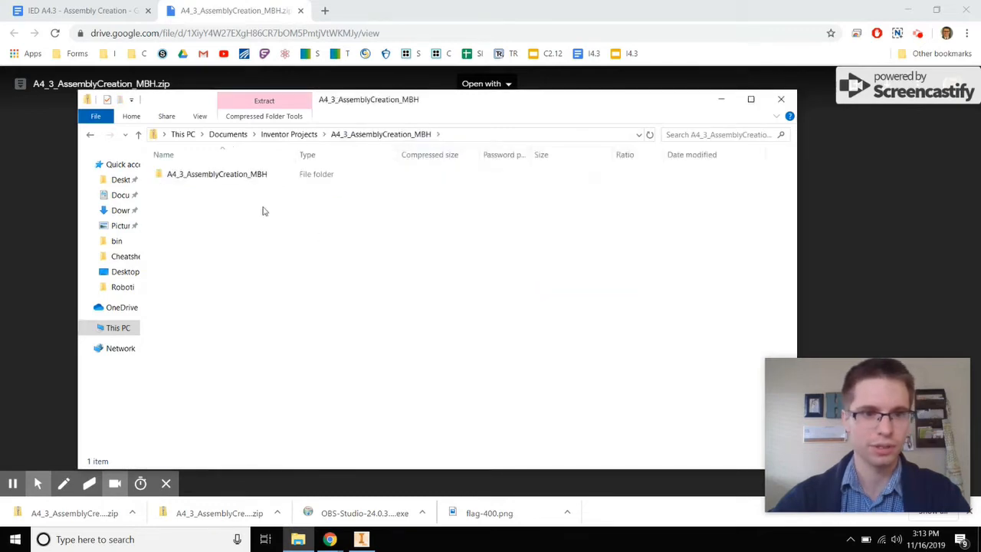
pyautogui.click(321, 134)
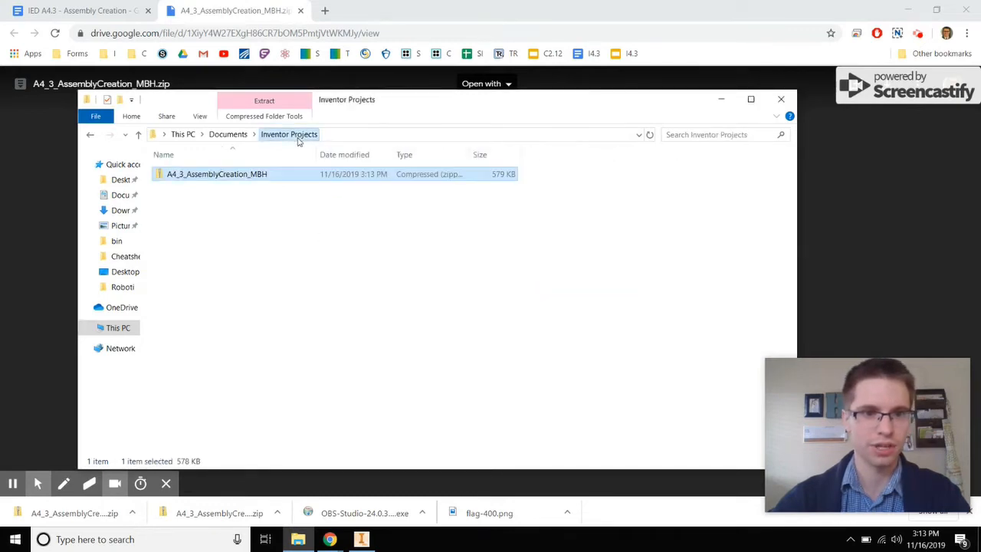
# Step: Extract the A4_3_AssemblyCreation_MBH archive directly into the Inventor Projects folder, without the extra subfolder in the destination path
pyautogui.click(264, 116)
pyautogui.click(269, 150)
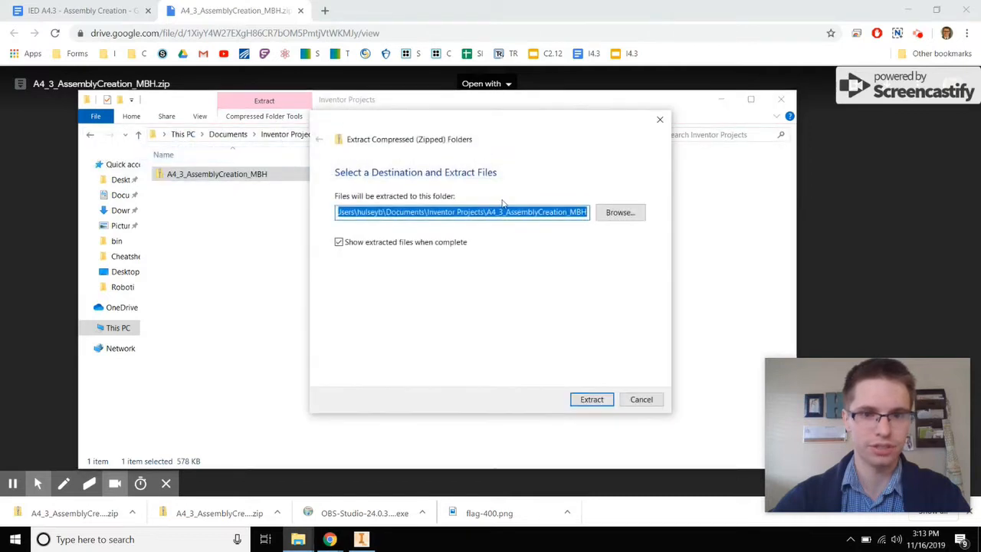
pyautogui.click(538, 212)
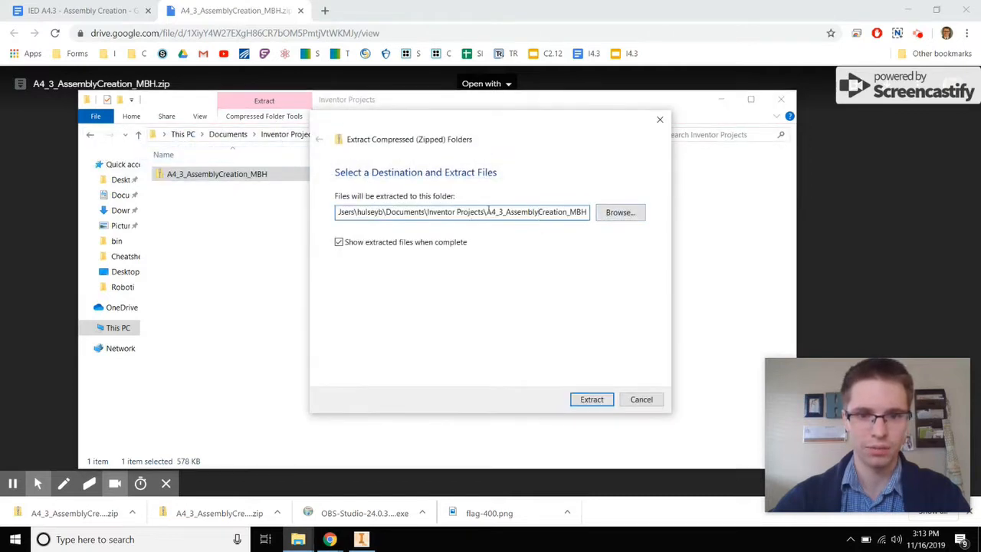
pyautogui.moveTo(488, 211); pyautogui.dragTo(720, 207)
pyautogui.press('BackSpace')
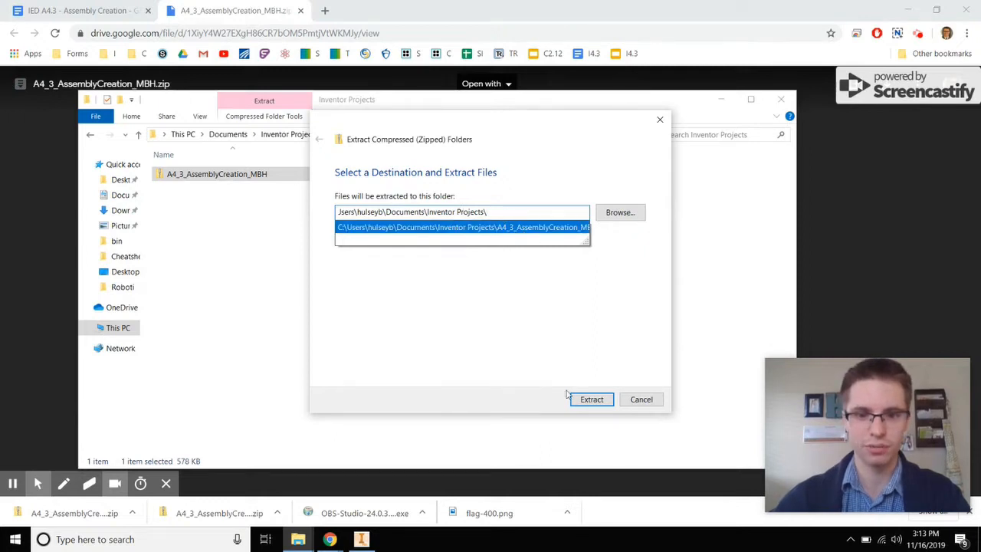
pyautogui.click(589, 399)
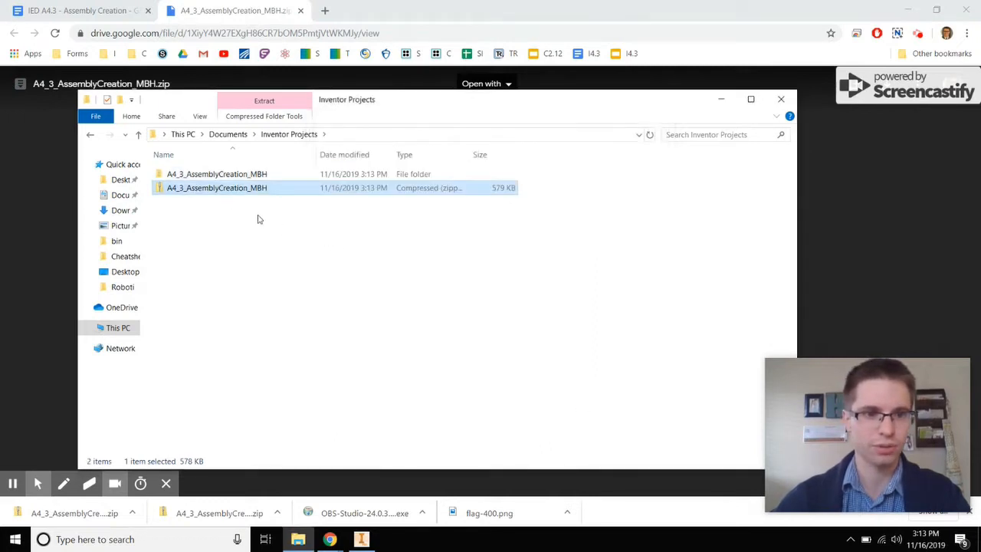
# Step: Delete the A4_3_AssemblyCreation_MBH zip archive and look inside the extracted folder
pyautogui.click(230, 175)
pyautogui.click(227, 192)
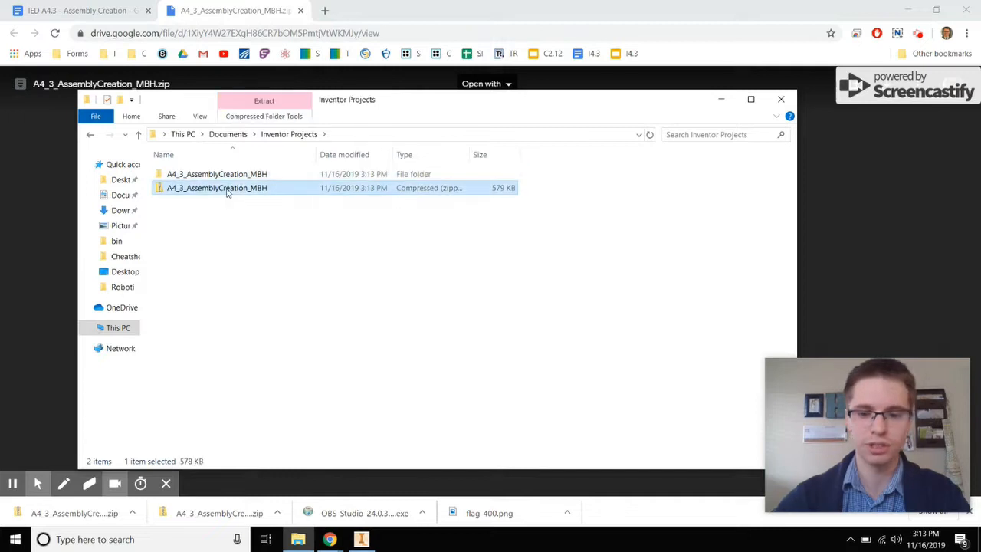
pyautogui.press('Delete')
pyautogui.doubleClick(226, 175)
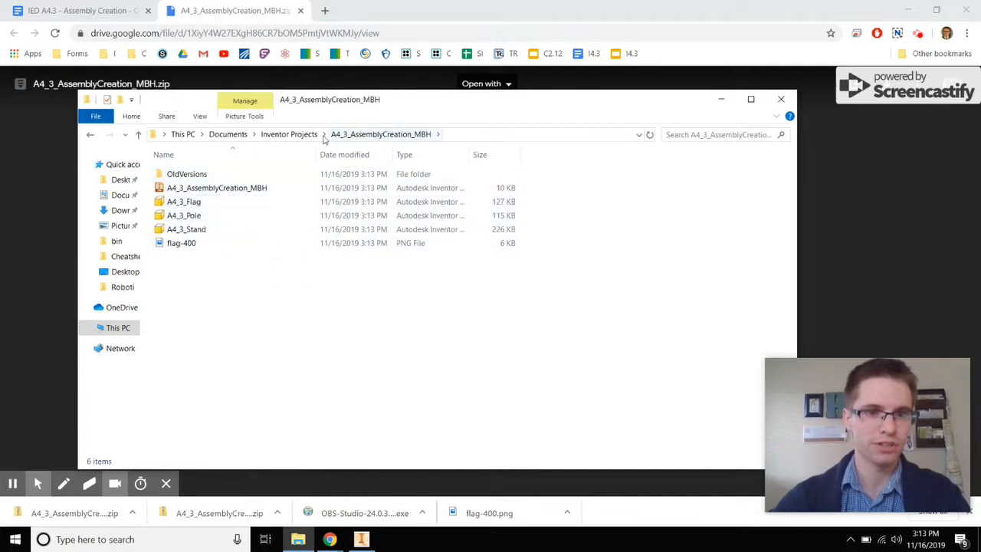
# Step: Rename the extracted folder in Inventor Projects as A4_3_AssemblyCreation_FML
pyautogui.click(290, 134)
pyautogui.rightClick(237, 176)
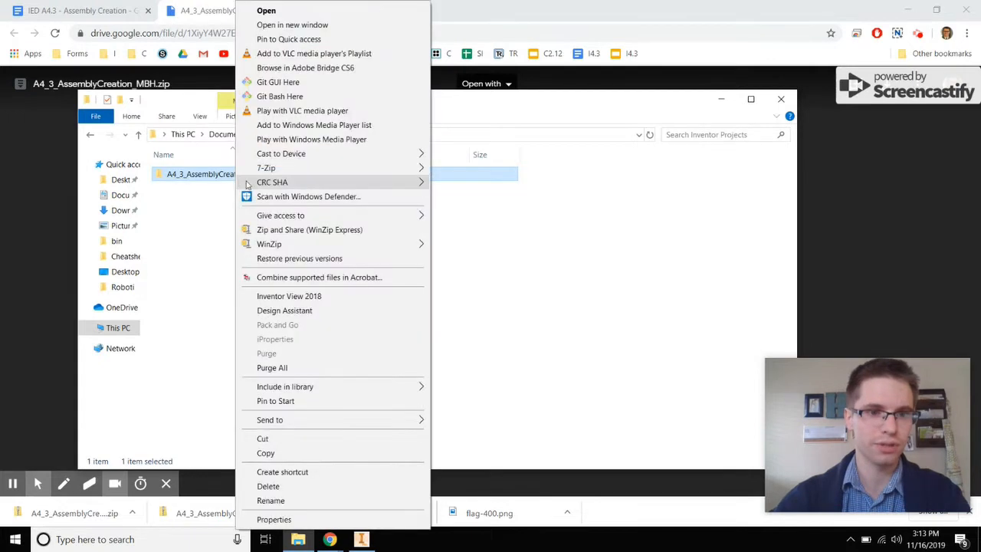
pyautogui.click(270, 500)
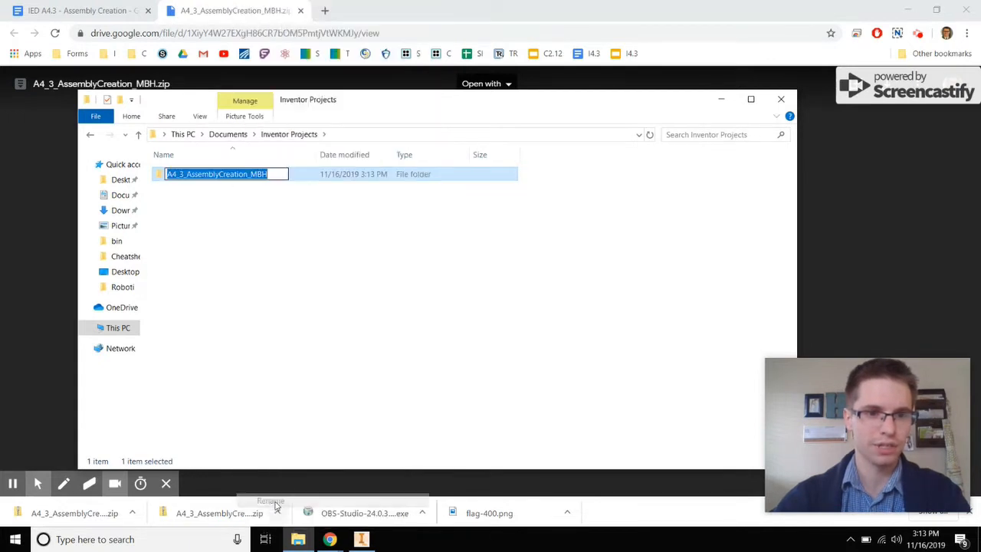
pyautogui.press('End')
pyautogui.press('BackSpace')
pyautogui.press('BackSpace')
pyautogui.press('BackSpace')
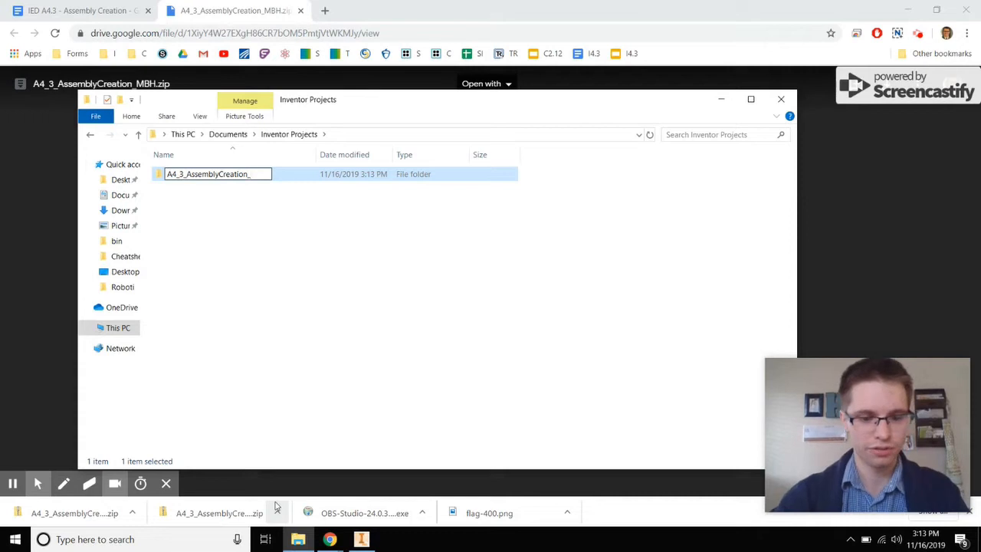
pyautogui.write('FML')
pyautogui.press('Return')
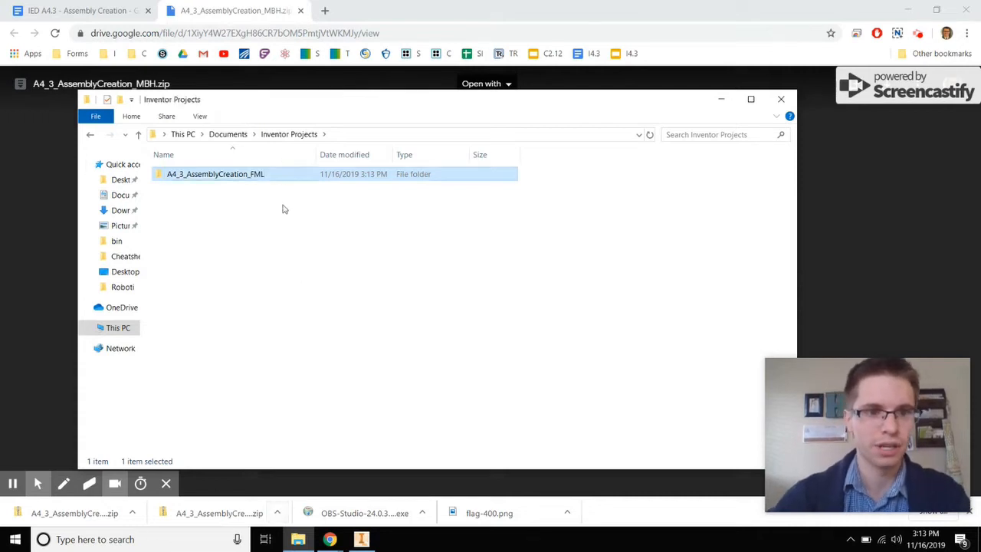
# Step: Rename the Inventor project file inside the A4_3_AssemblyCreation_FML folder as A4_3_AssemblyCreation_FML
pyautogui.doubleClick(262, 174)
pyautogui.click(258, 189)
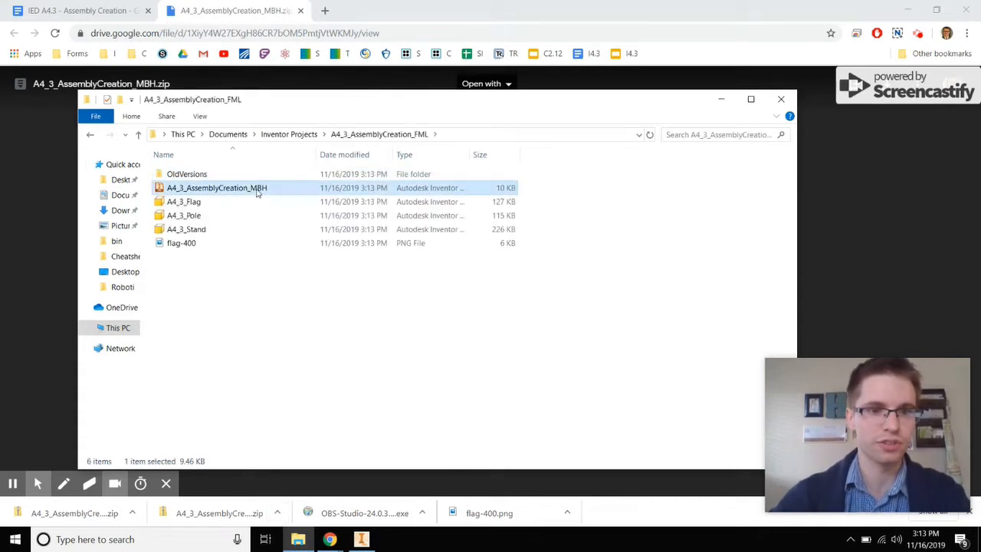
pyautogui.rightClick(258, 188)
pyautogui.click(292, 460)
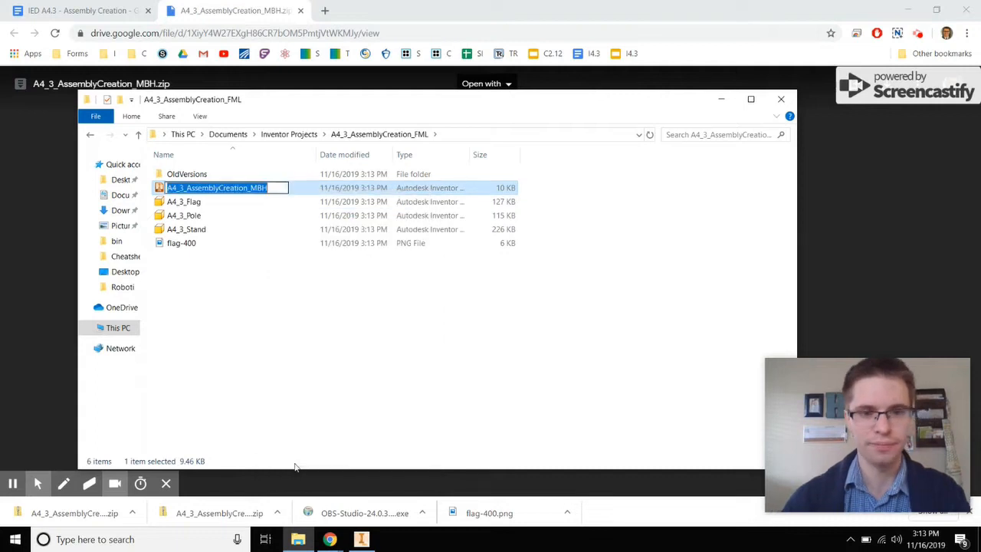
pyautogui.press('End')
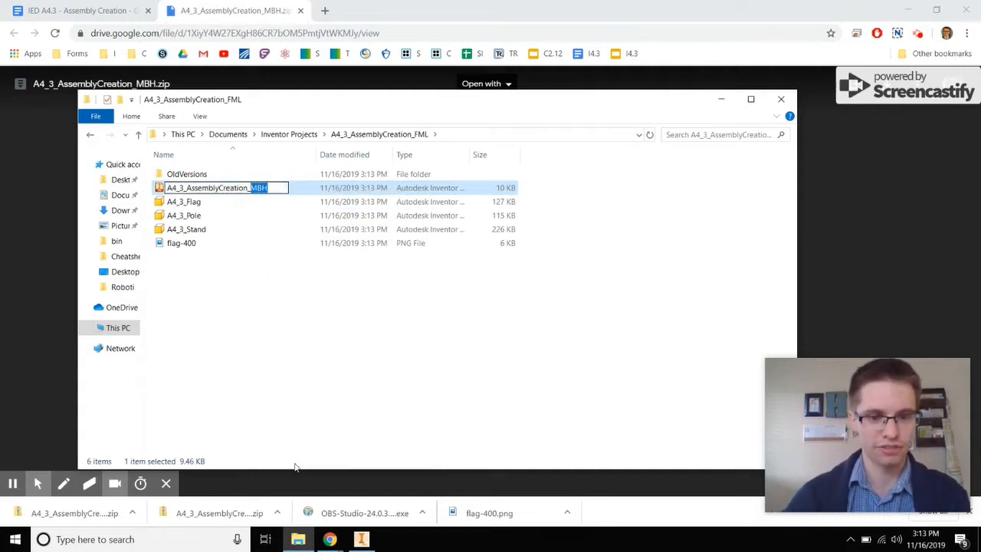
pyautogui.write('FML')
pyautogui.press('Return')
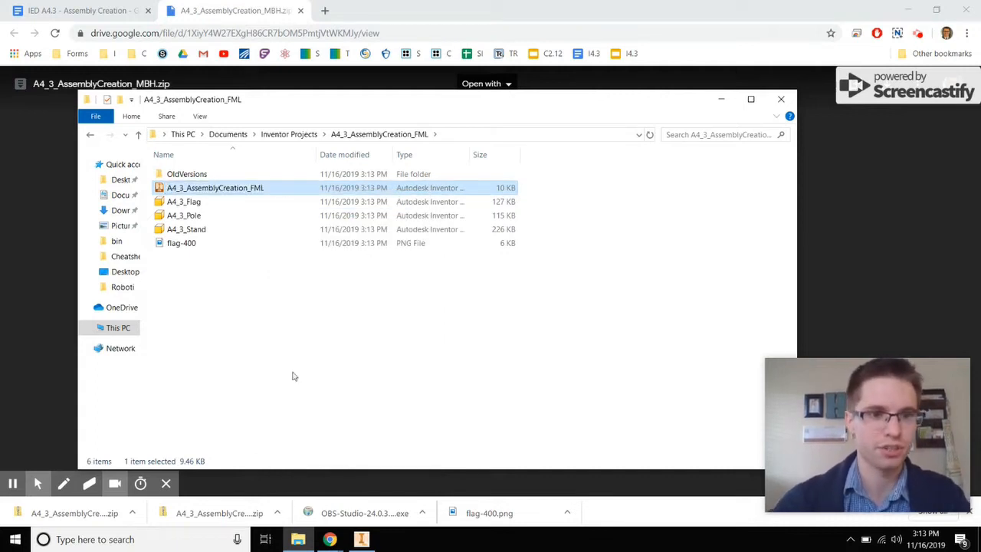
# Step: Open the A4_3_AssemblyCreation_FML project file in Inventor, then check the active project and the part files in its workspace
pyautogui.doubleClick(256, 194)
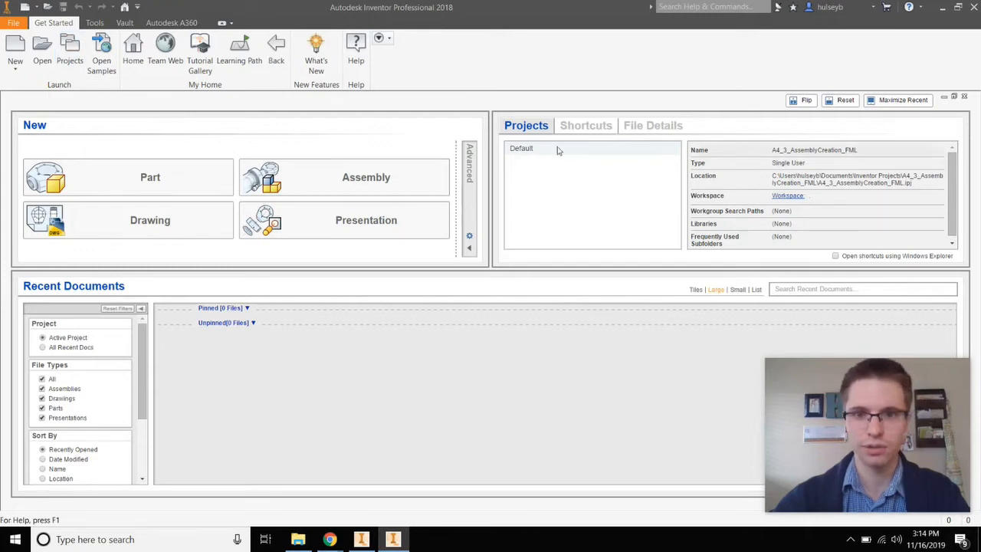
pyautogui.click(69, 54)
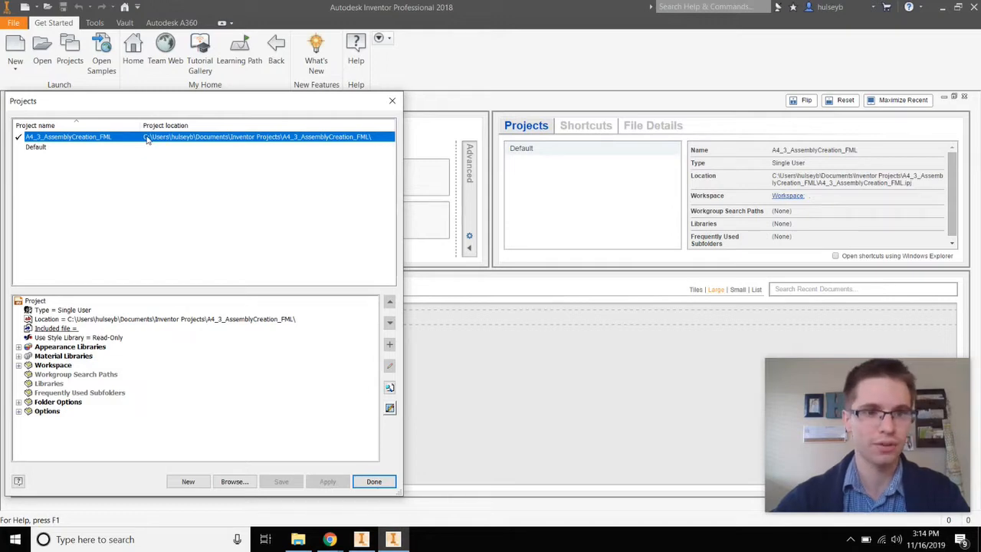
pyautogui.click(373, 482)
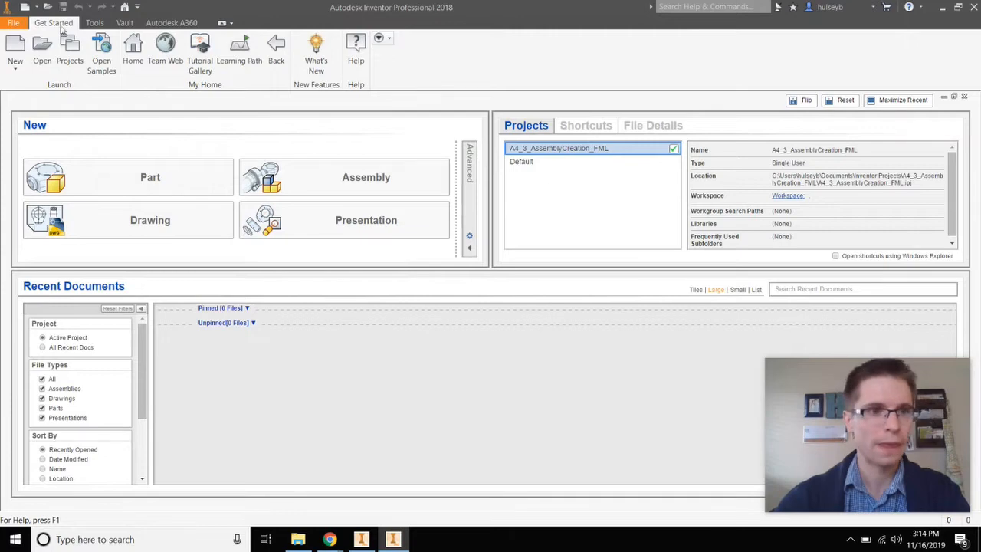
pyautogui.click(42, 48)
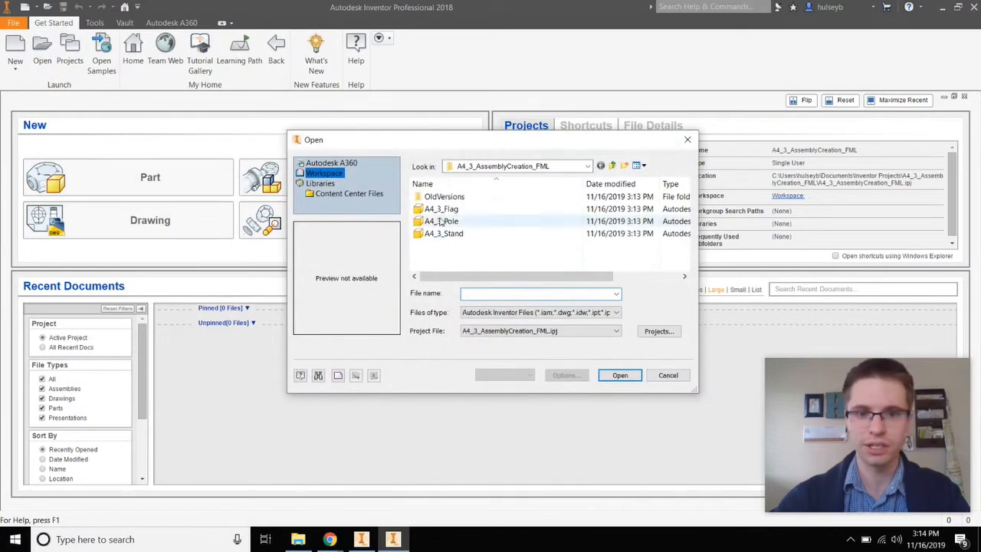
pyautogui.click(664, 375)
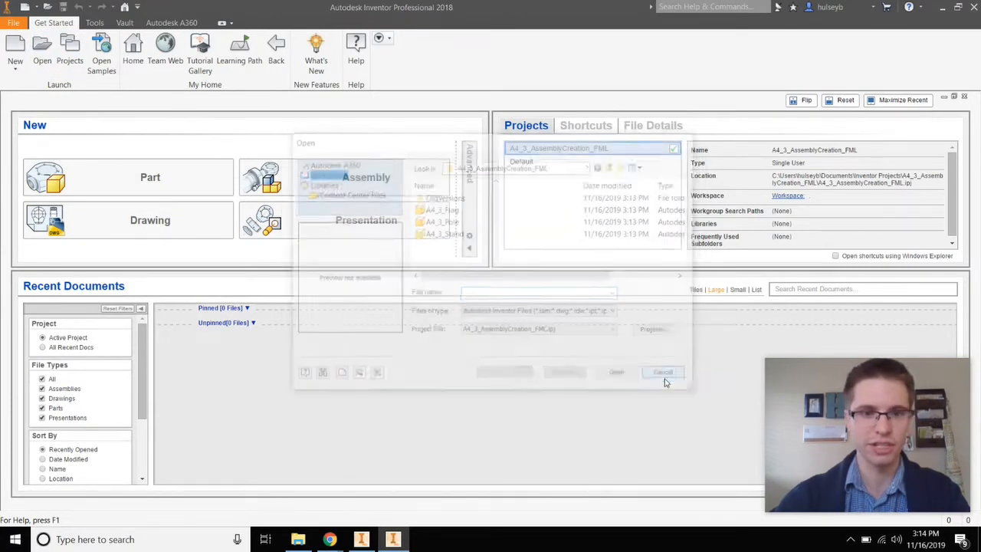
# Step: Create a new assembly and save it as A4_3_Flagpole_FML in the project's workspace folder
pyautogui.click(262, 181)
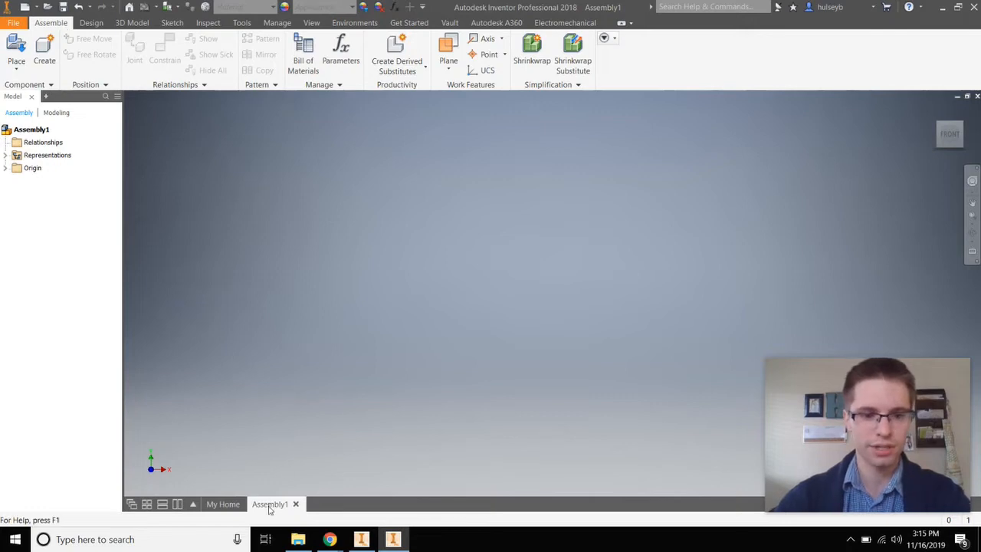
pyautogui.moveTo(266, 511)
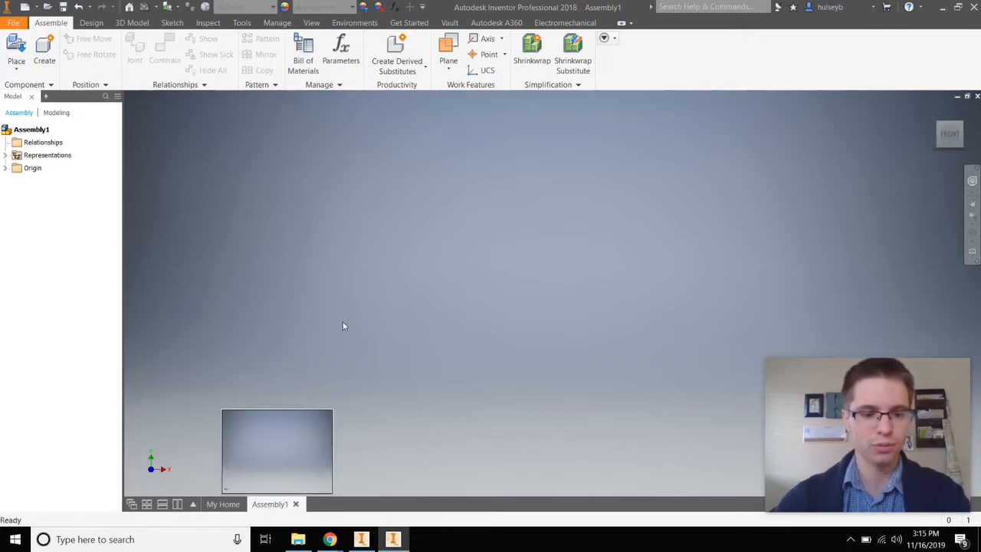
pyautogui.click(15, 23)
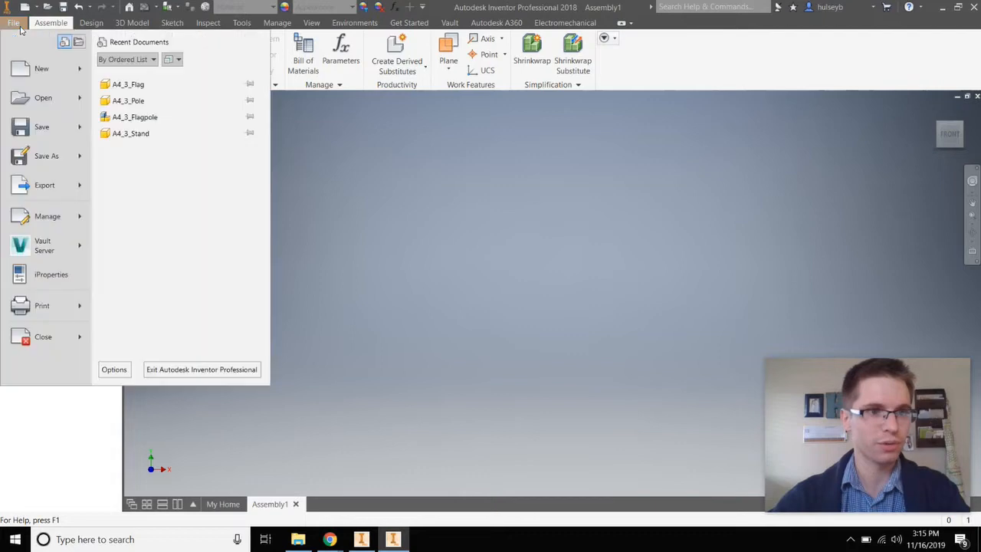
pyautogui.click(46, 156)
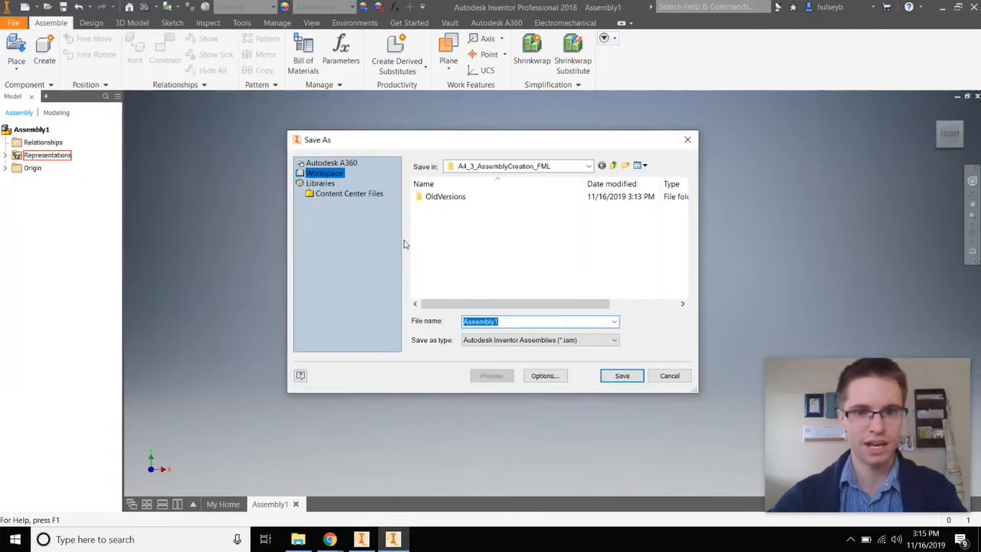
pyautogui.write('A4')
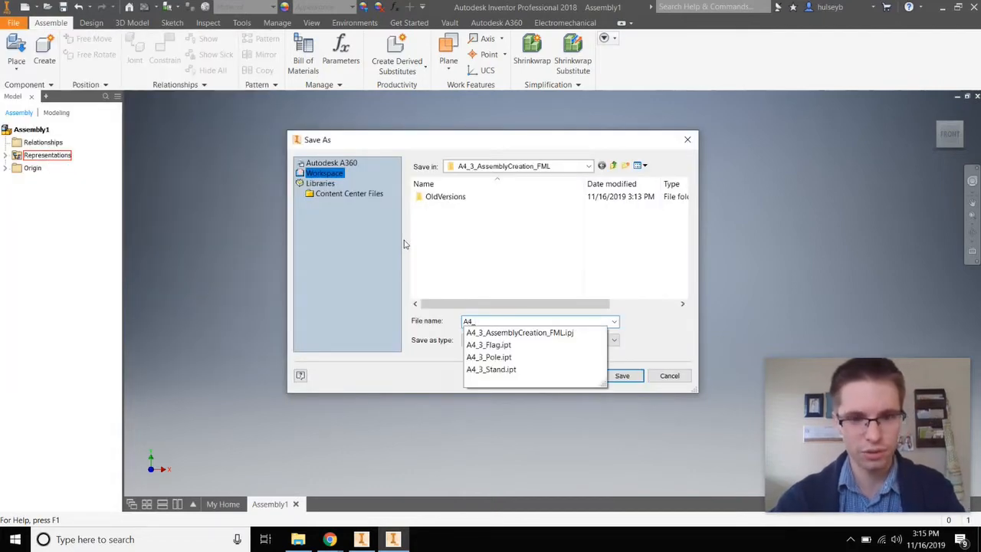
pyautogui.write('_3_Flagpole_F')
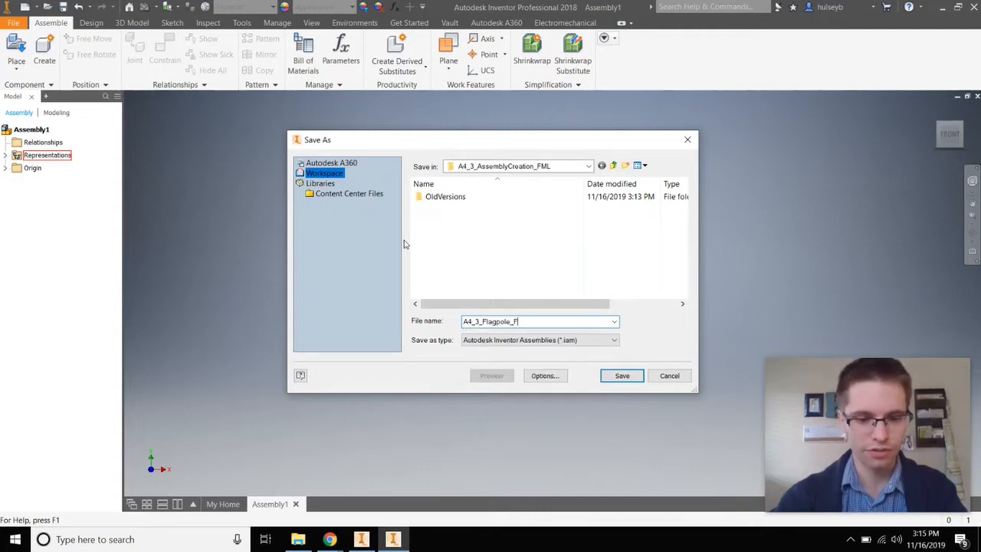
pyautogui.press('BackSpace')
pyautogui.press('BackSpace')
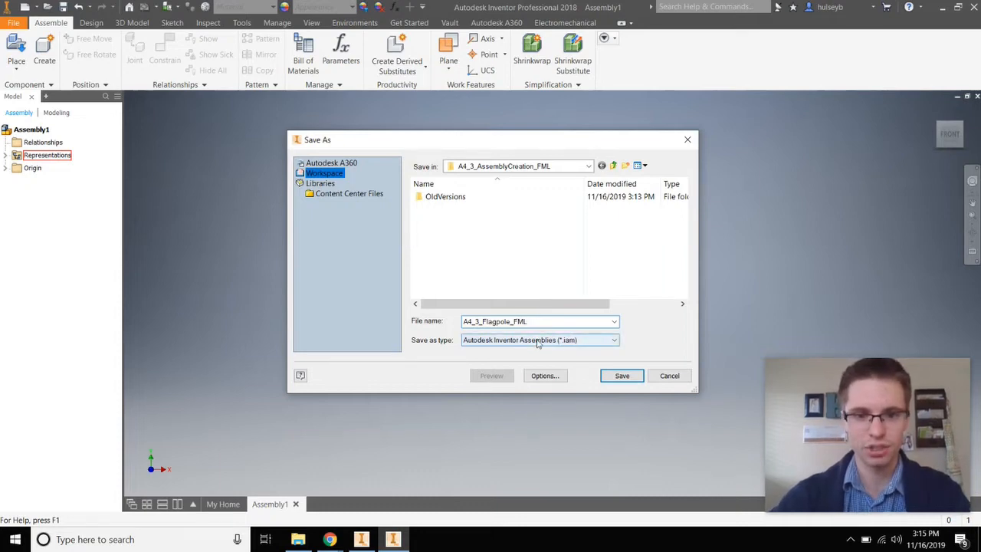
pyautogui.click(606, 376)
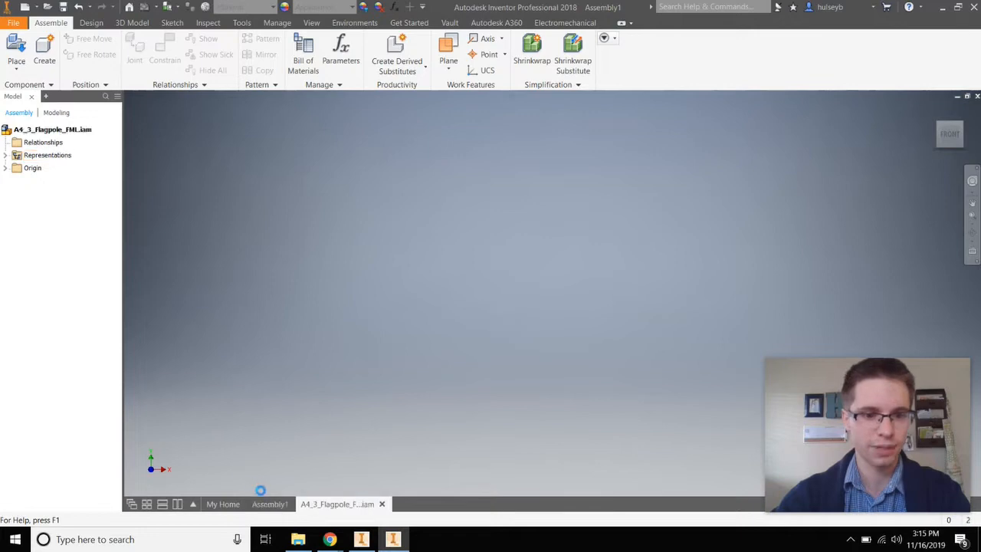
# Step: Start placing a component and preview the A4_3_Stand, A4_3_Pole and A4_3_Flag part files in the workspace
pyautogui.click(18, 47)
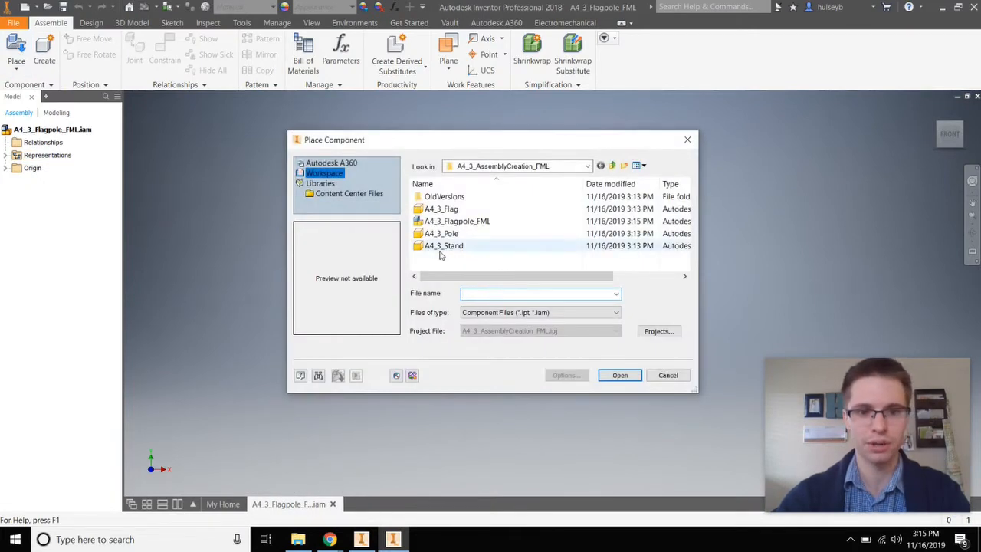
pyautogui.click(458, 247)
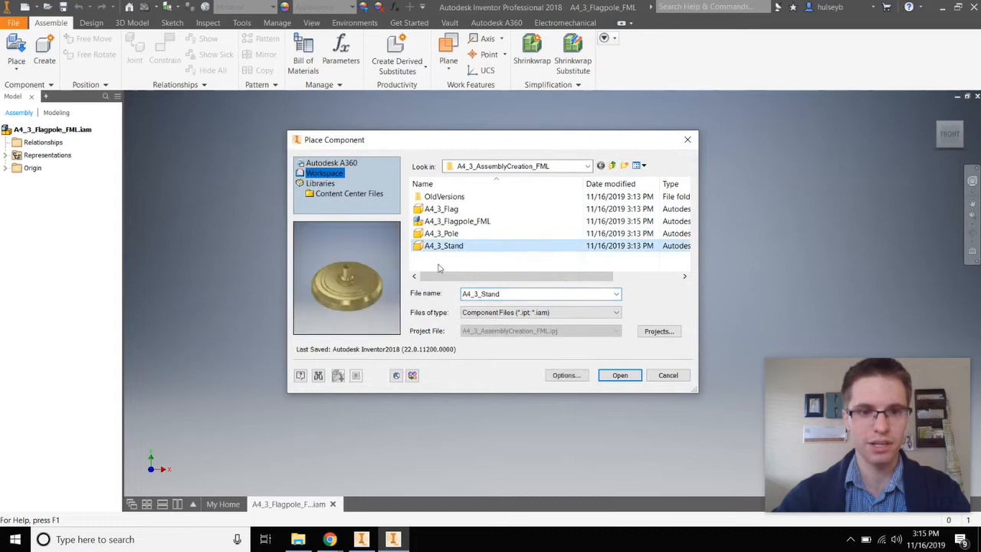
pyautogui.click(458, 234)
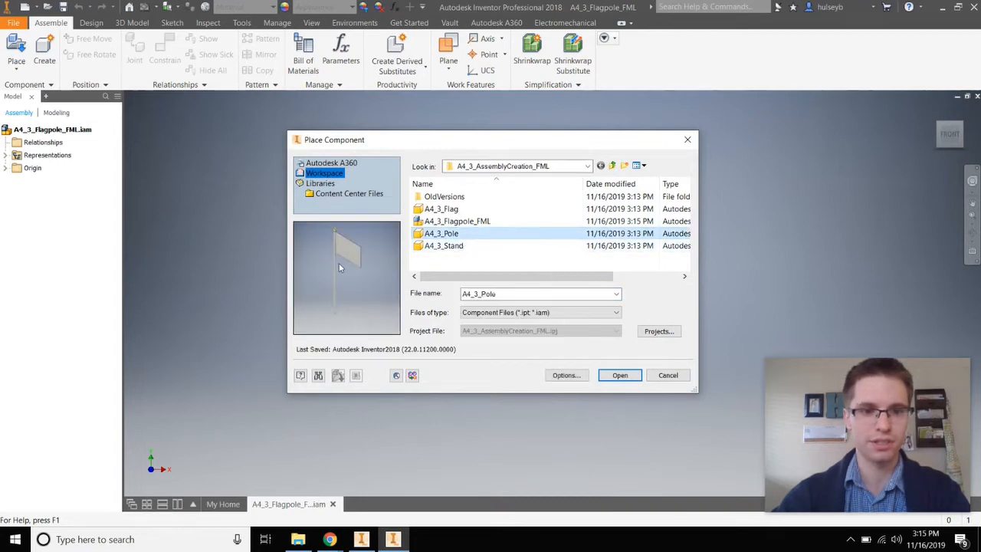
pyautogui.click(444, 212)
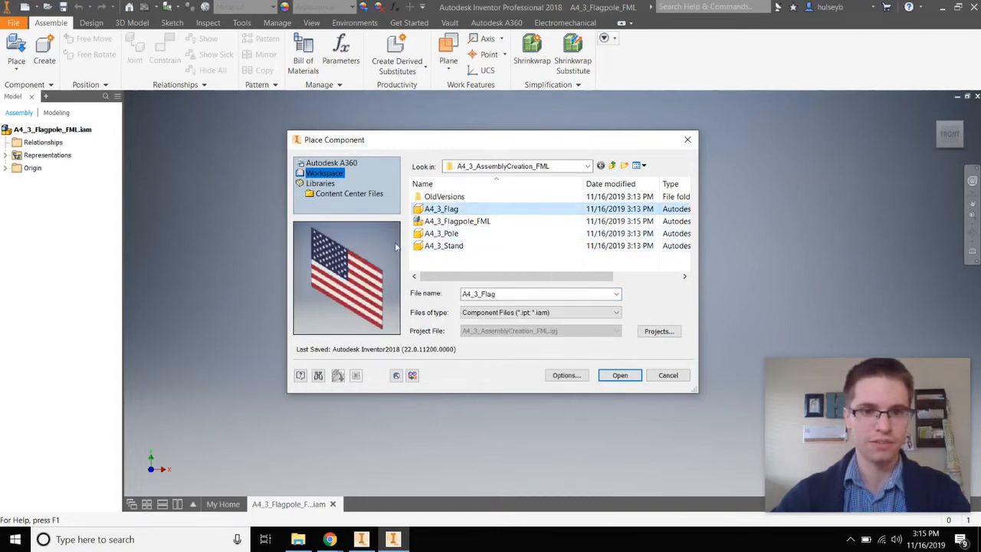
pyautogui.click(441, 238)
pyautogui.click(446, 246)
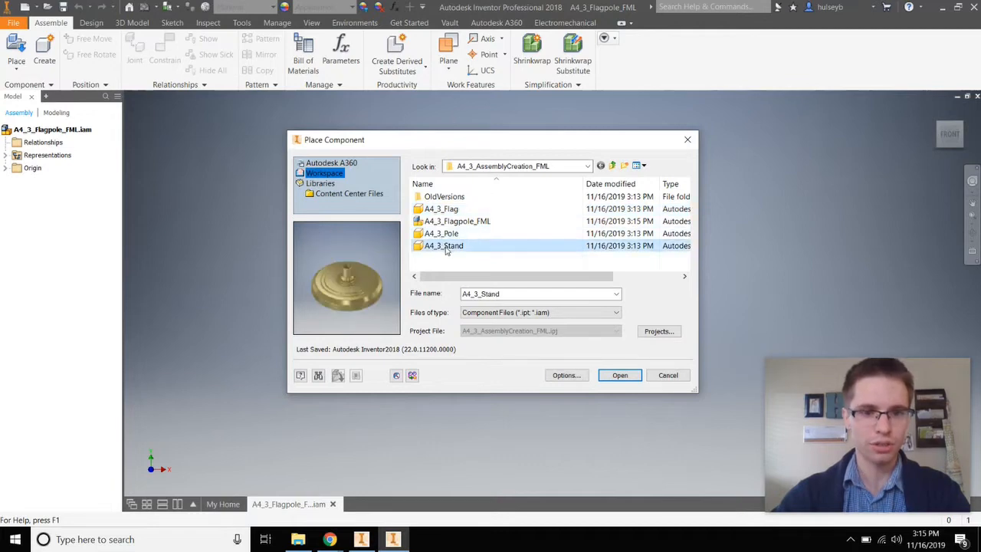
pyautogui.click(444, 236)
# Step: Place the A4_3_Stand part grounded at the origin and finish the placement without adding a second stand
pyautogui.click(446, 246)
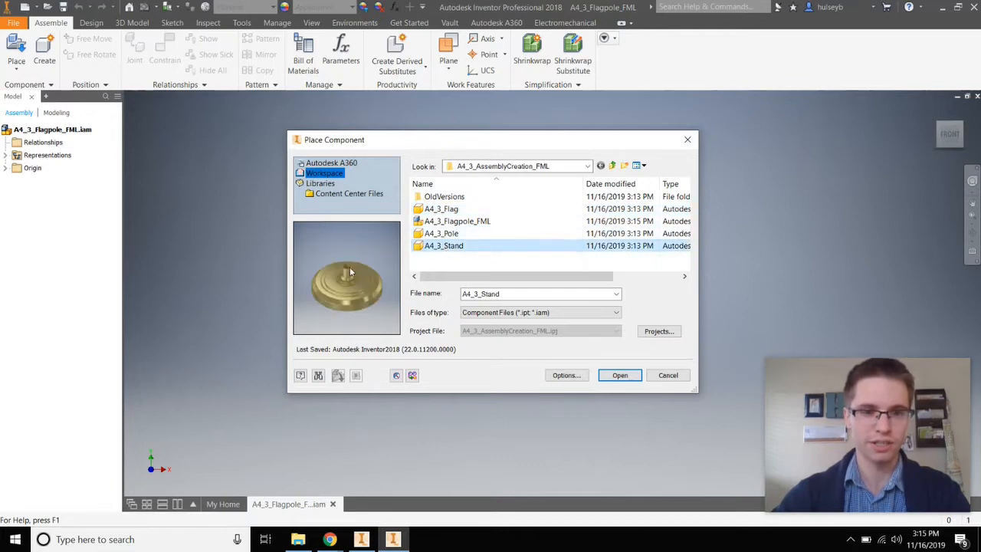
pyautogui.click(620, 374)
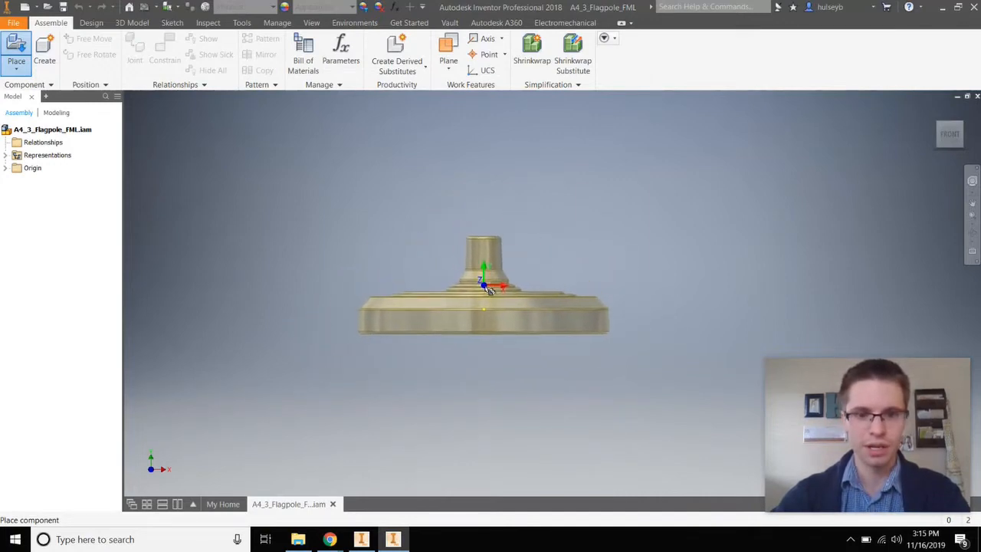
pyautogui.rightClick(485, 288)
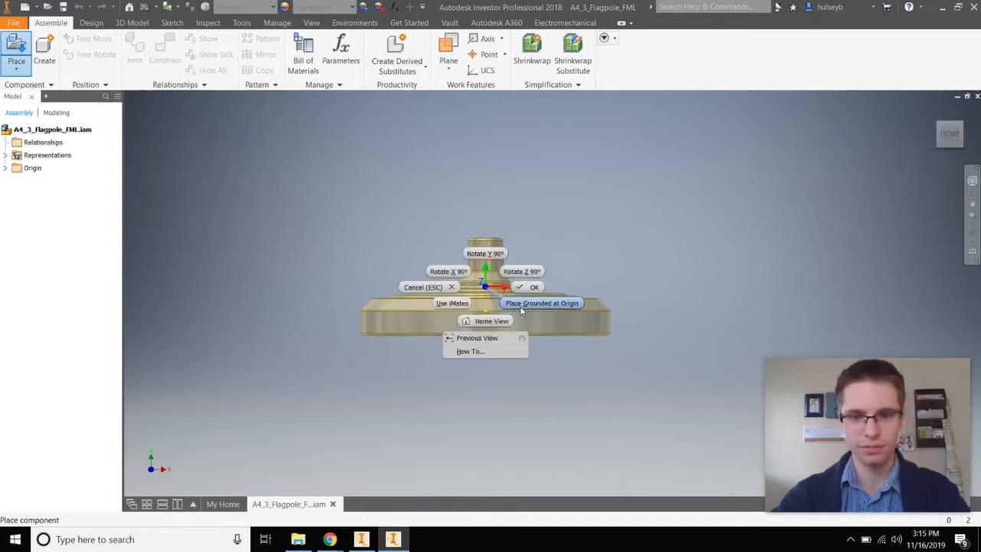
pyautogui.click(517, 303)
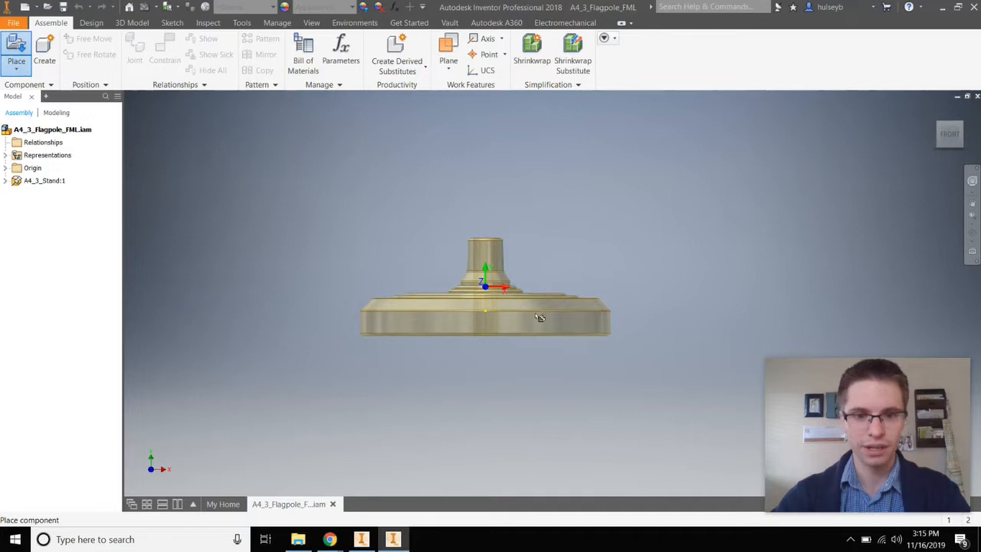
pyautogui.press('F6')
pyautogui.press('Escape')
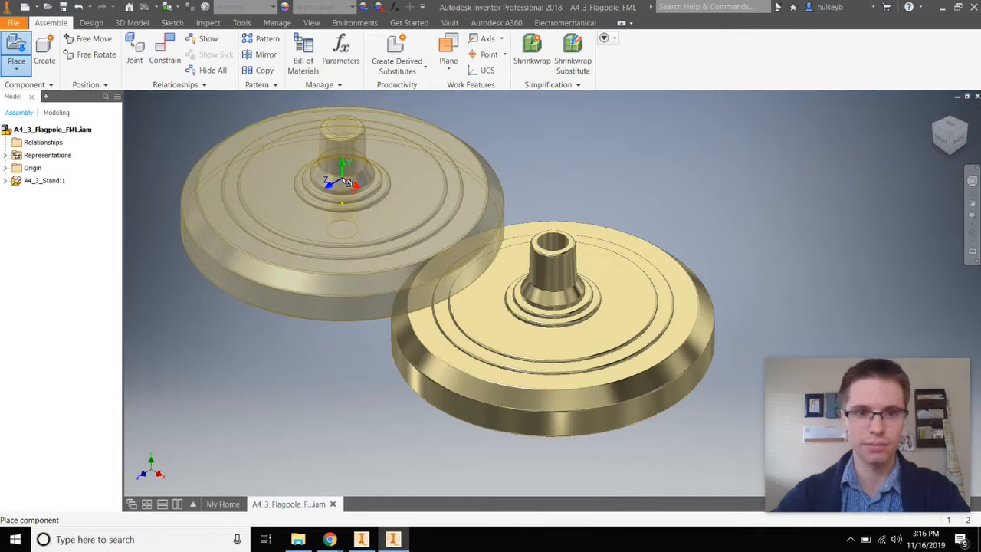
pyautogui.scroll(-2, 347, 182)
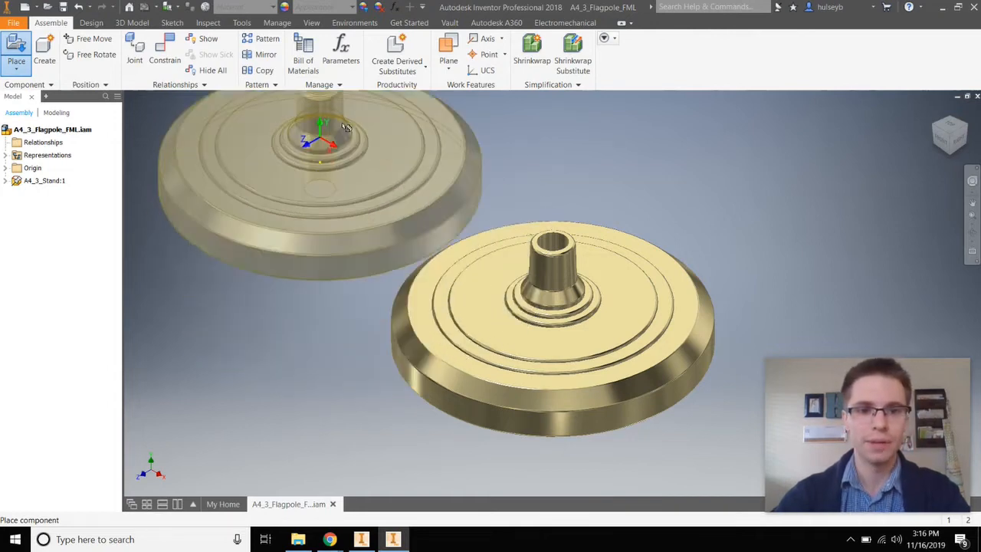
pyautogui.scroll(4, 614, 209)
pyautogui.scroll(2, 486, 207)
pyautogui.scroll(-4, 554, 208)
pyautogui.scroll(3, 541, 226)
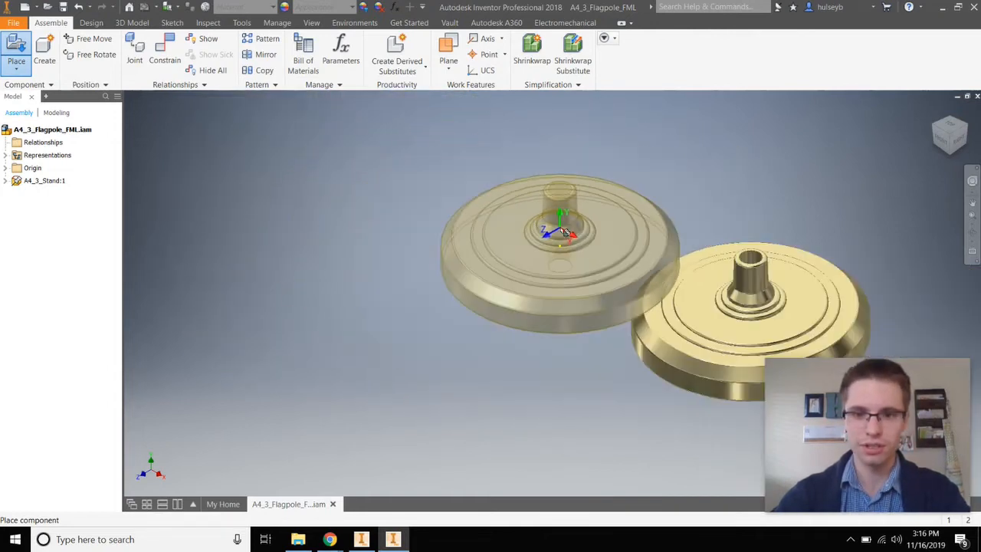
pyautogui.scroll(-1, 711, 245)
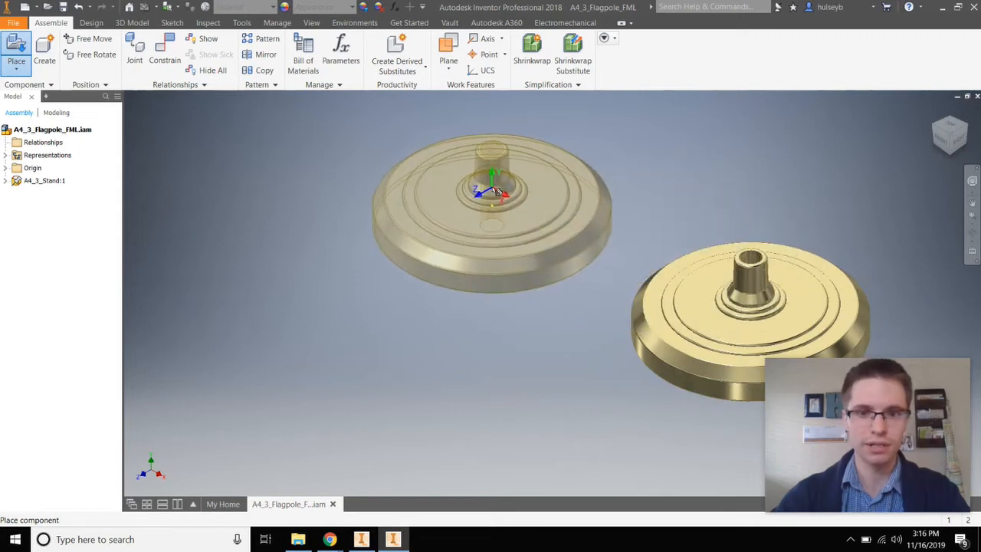
pyautogui.rightClick(492, 187)
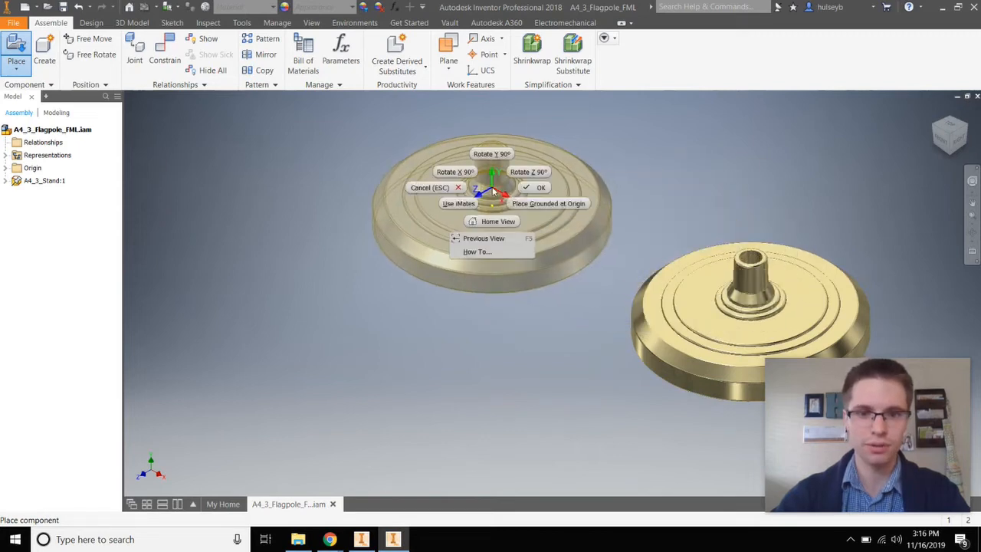
pyautogui.click(432, 188)
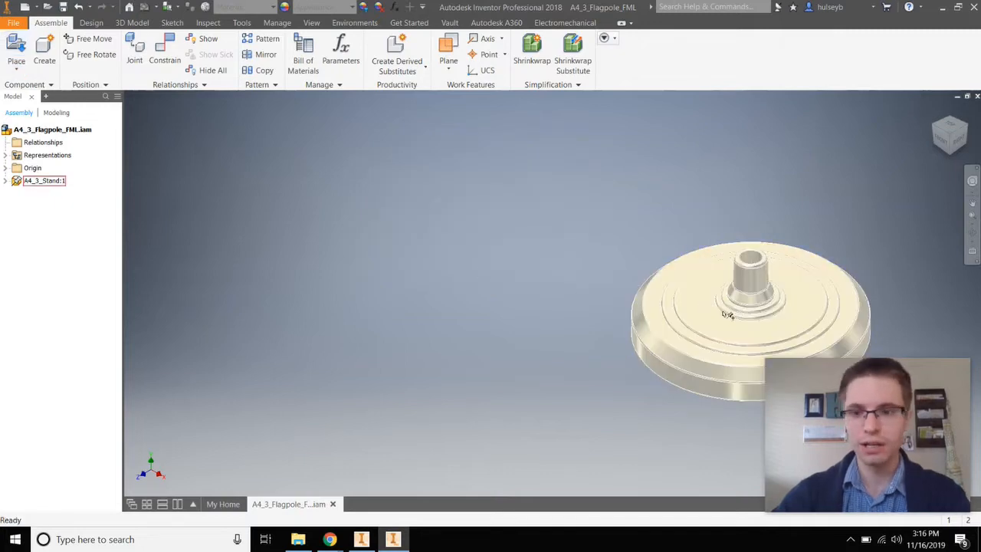
# Step: Examine the placed stand by panning, zooming and orbiting around it
pyautogui.press('F2')
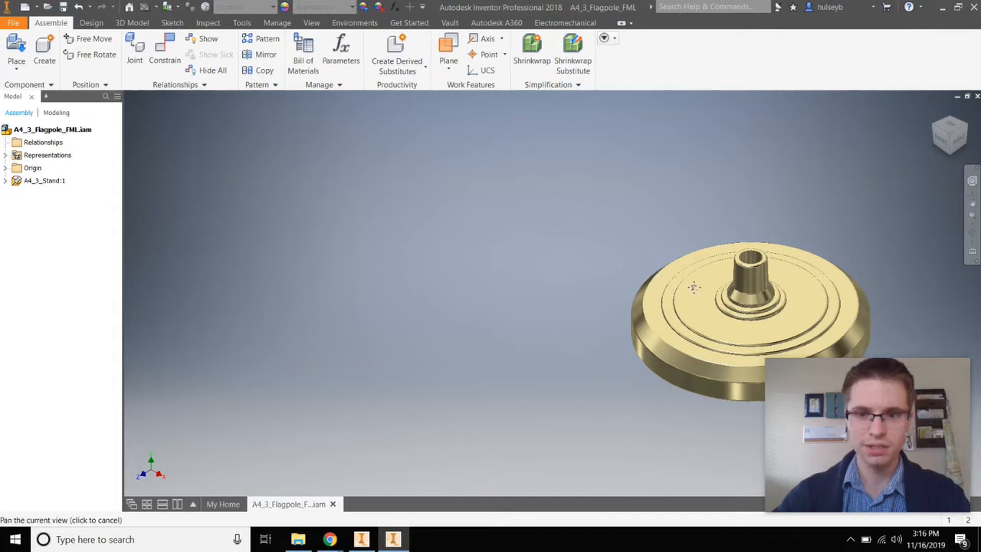
pyautogui.moveTo(694, 288); pyautogui.dragTo(443, 267)
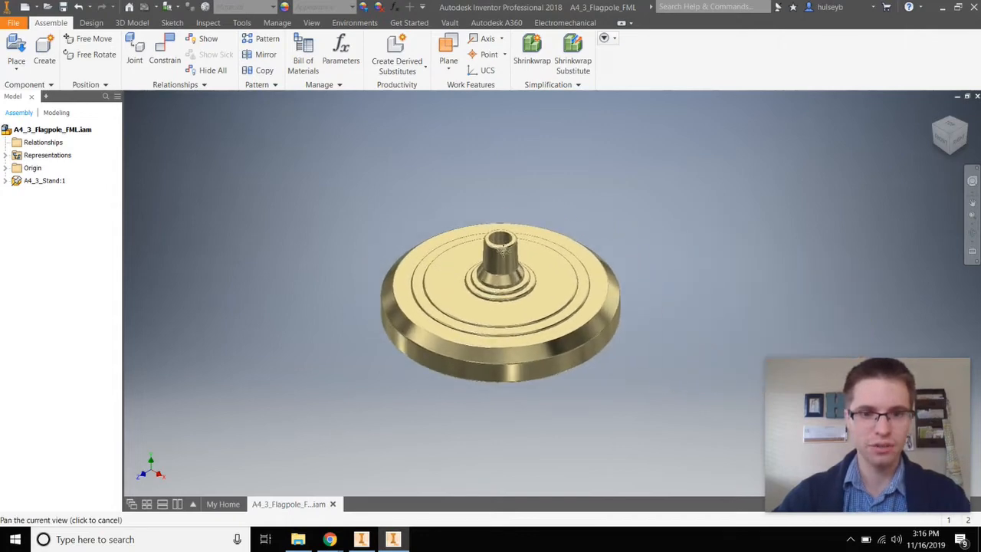
pyautogui.moveTo(502, 253); pyautogui.dragTo(448, 240)
pyautogui.press('F3')
pyautogui.scroll(5, 445, 247)
pyautogui.scroll(-6, 443, 247)
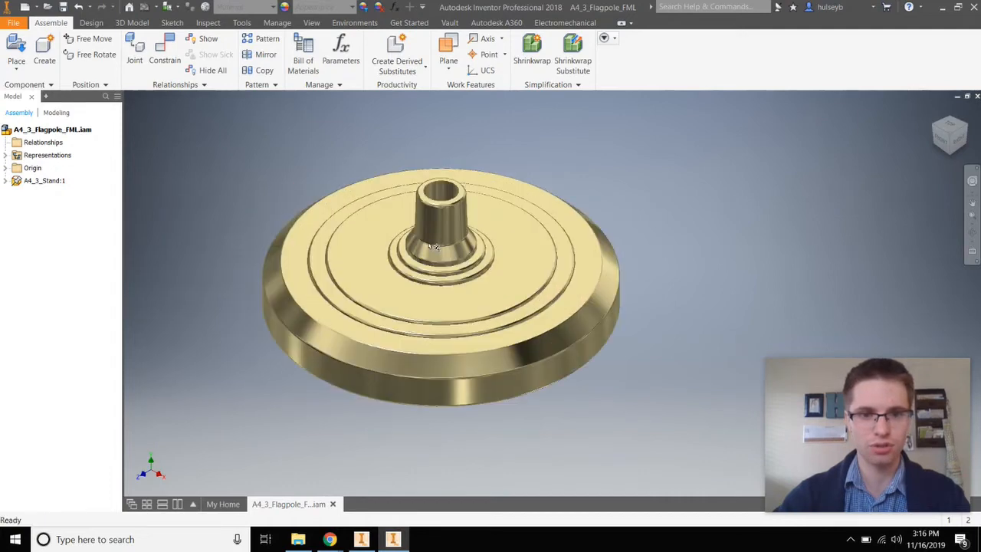
pyautogui.scroll(-2, 387, 238)
pyautogui.scroll(4, 458, 260)
pyautogui.press('F4')
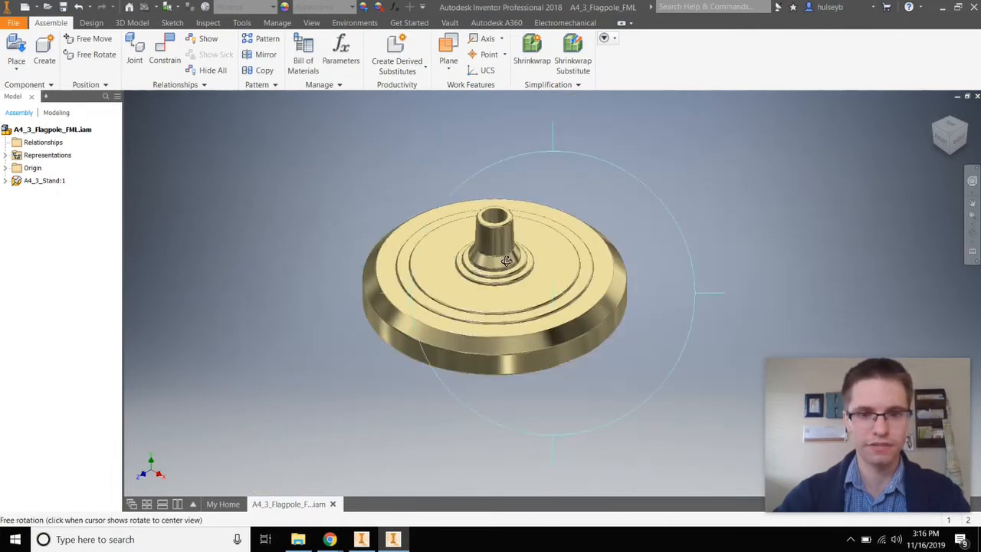
pyautogui.moveTo(506, 262); pyautogui.dragTo(523, 280)
pyautogui.press('F1')
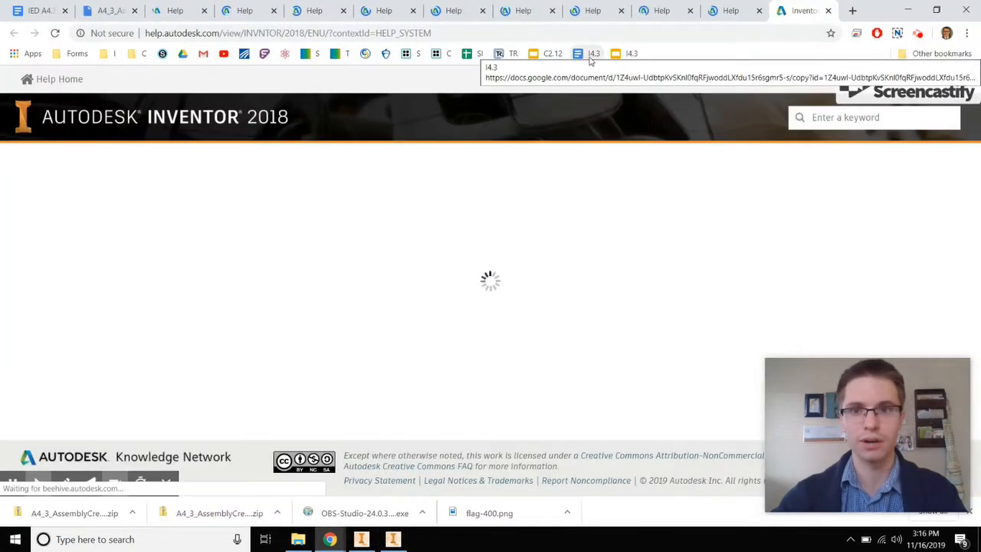
pyautogui.hotkey('alt', 'Tab')
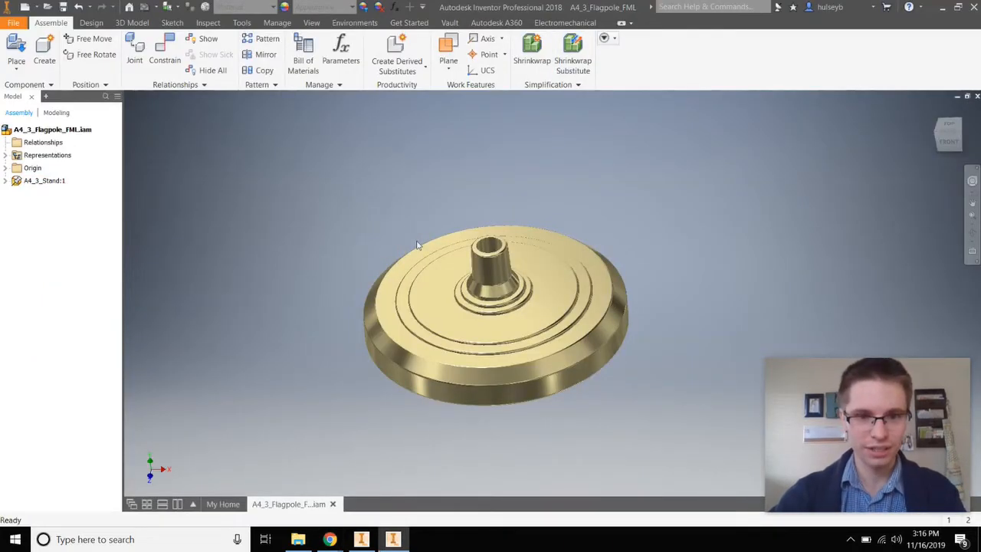
pyautogui.rightClick(396, 218)
pyautogui.click(337, 242)
pyautogui.click(414, 285)
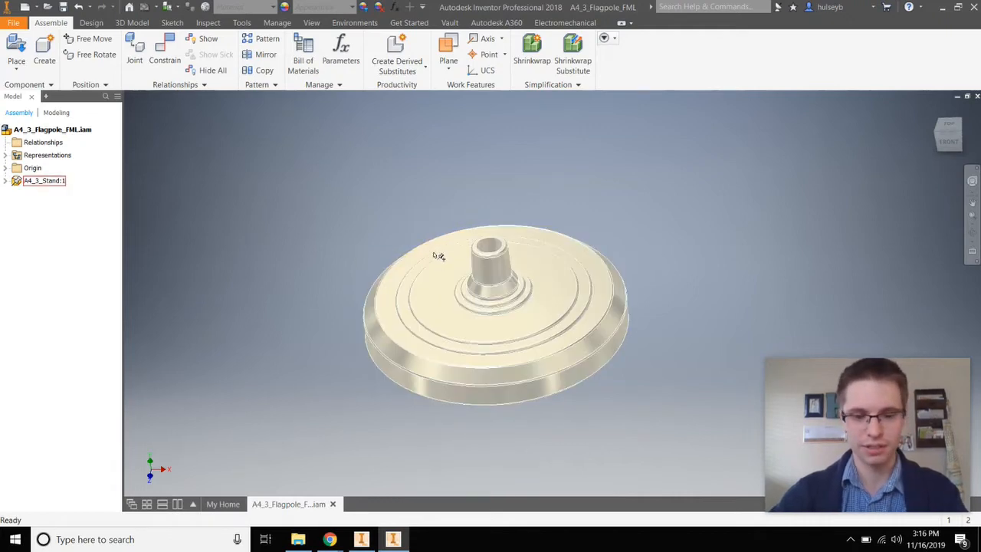
# Step: Turn on the degrees of freedom display for the assembly
pyautogui.keyDown('shift'); pyautogui.moveTo(434, 246); pyautogui.dragTo(496, 247, button='middle'); pyautogui.keyUp('shift')
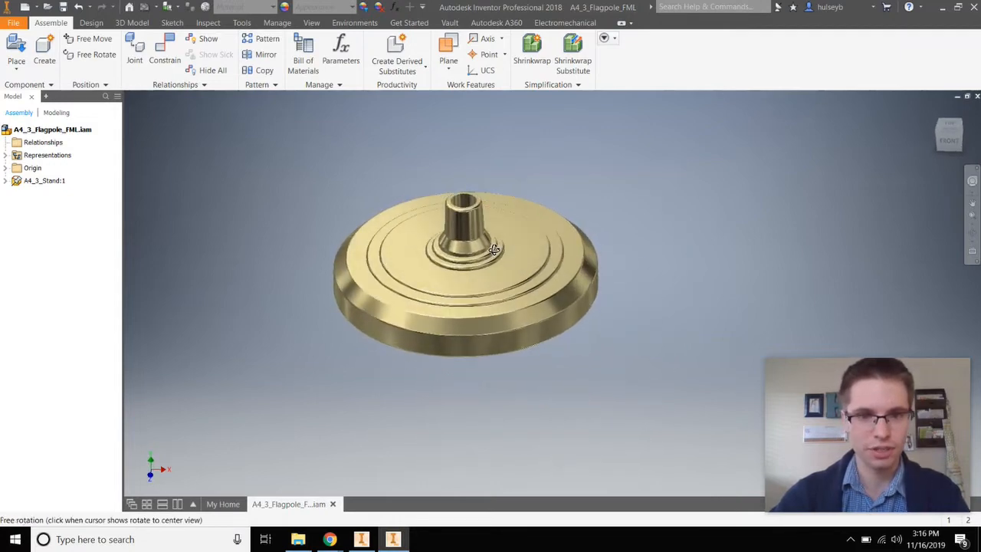
pyautogui.scroll(-2, 484, 294)
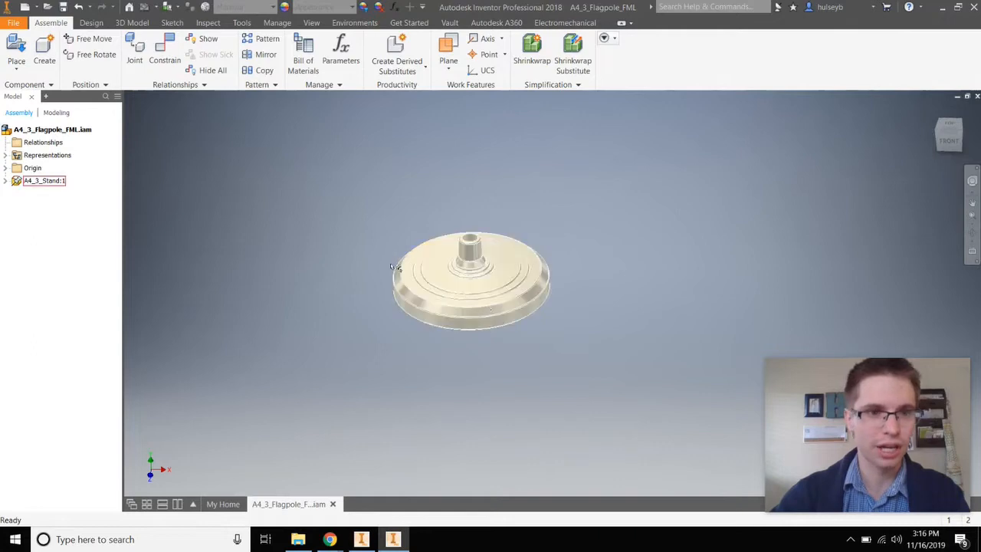
pyautogui.click(312, 24)
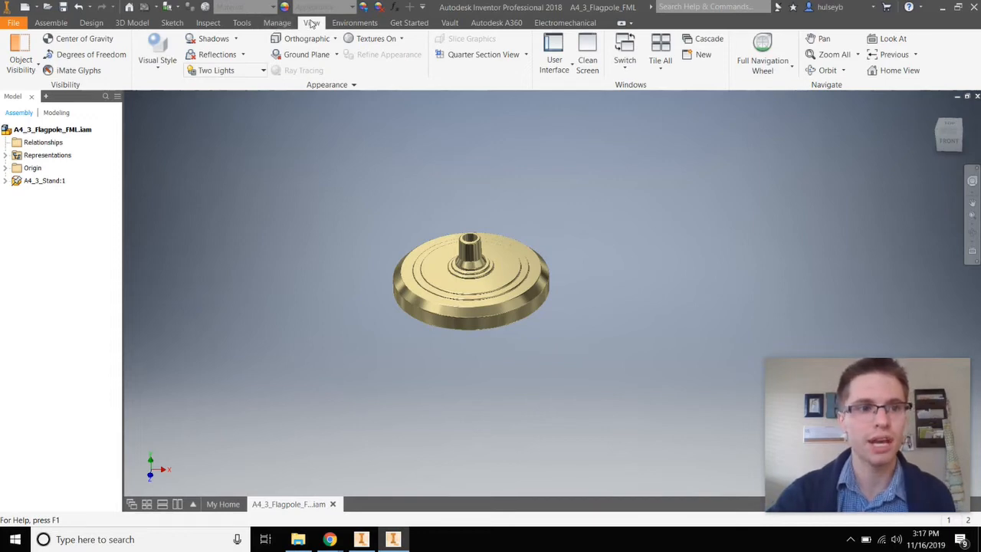
pyautogui.click(107, 59)
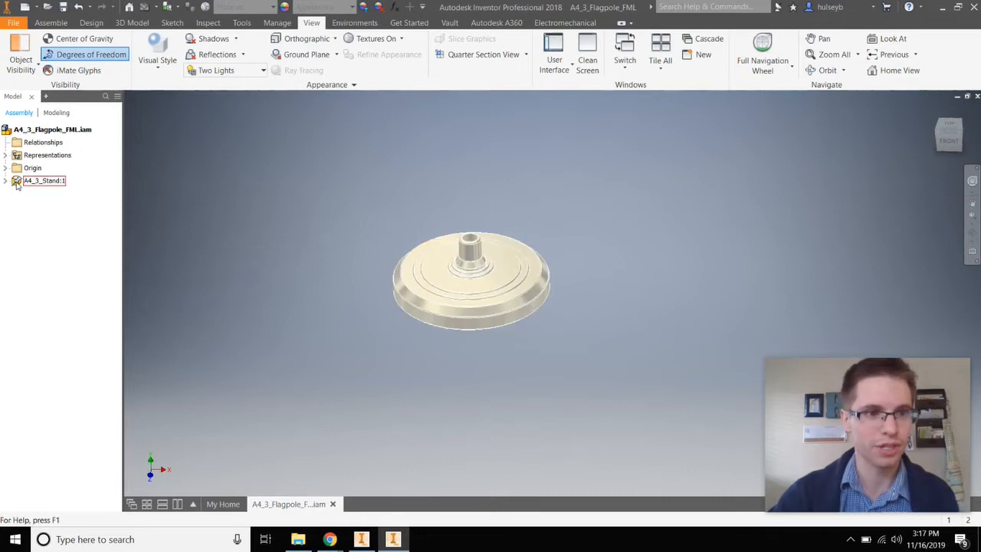
pyautogui.rightClick(283, 227)
pyautogui.press('Escape')
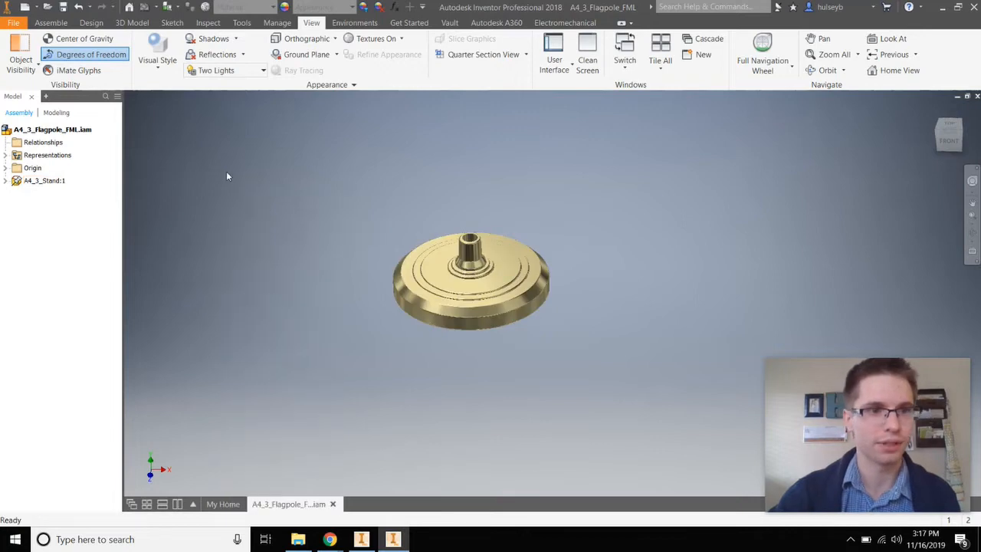
# Step: Place one instance of the A4_3_Pole part beside the stand and finish the placement
pyautogui.click(51, 22)
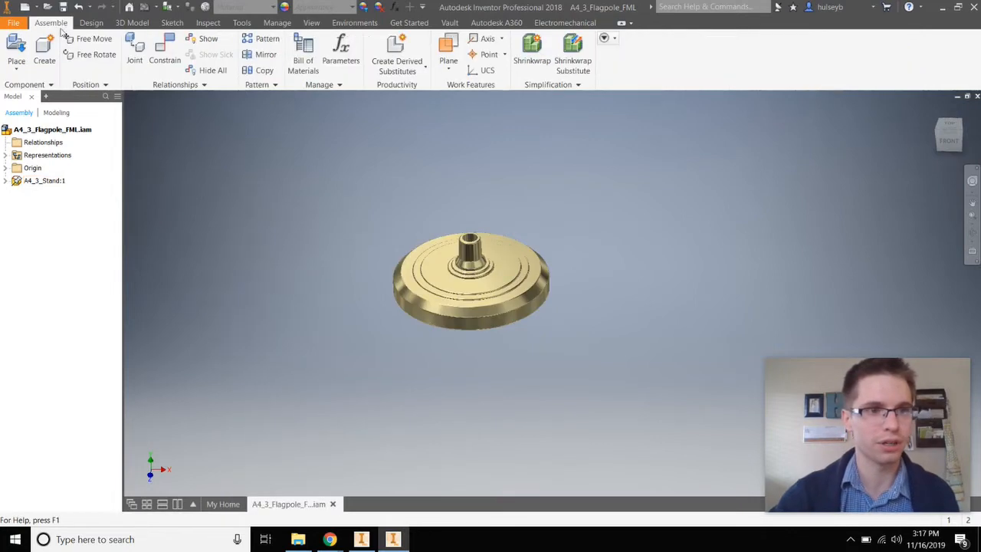
pyautogui.click(17, 51)
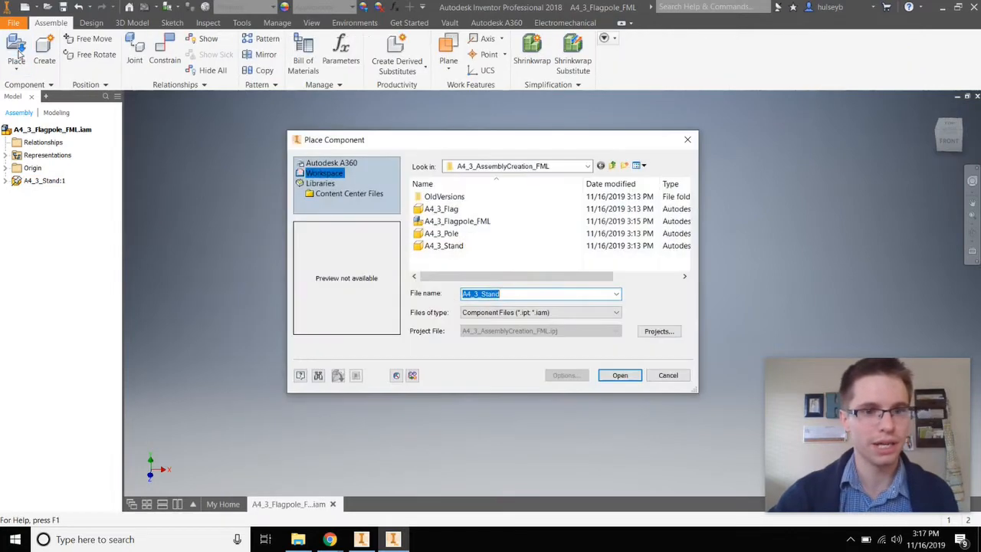
pyautogui.click(458, 235)
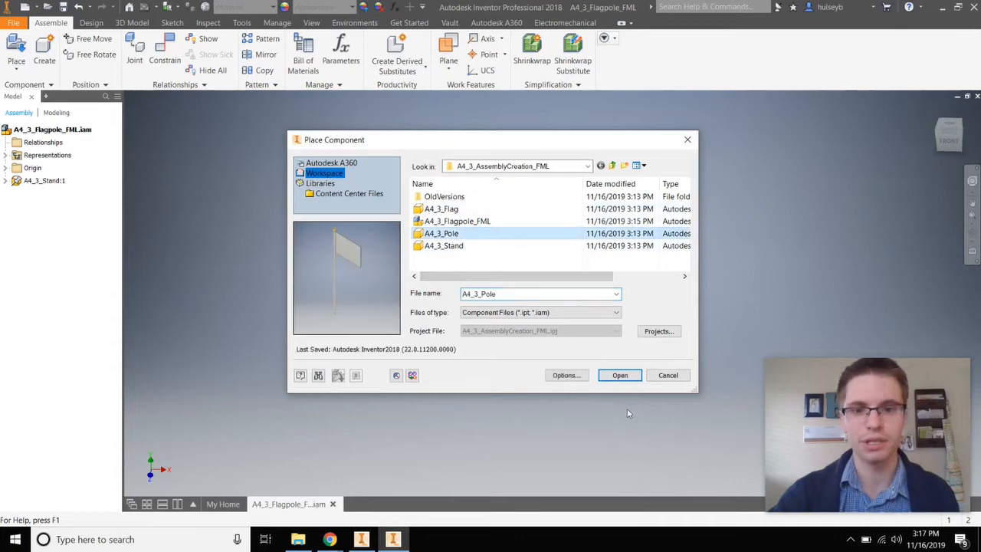
pyautogui.click(619, 374)
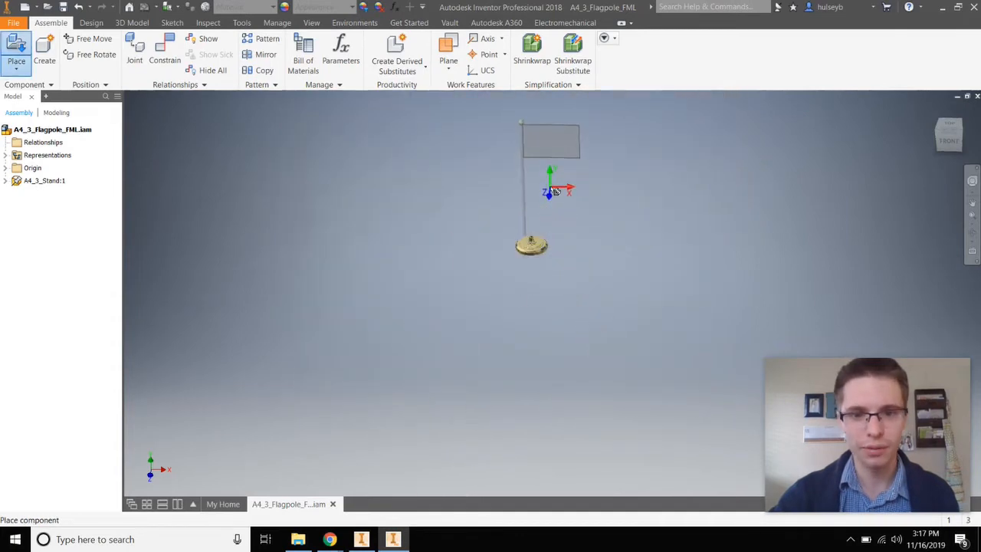
pyautogui.scroll(3, 559, 193)
pyautogui.click(518, 187)
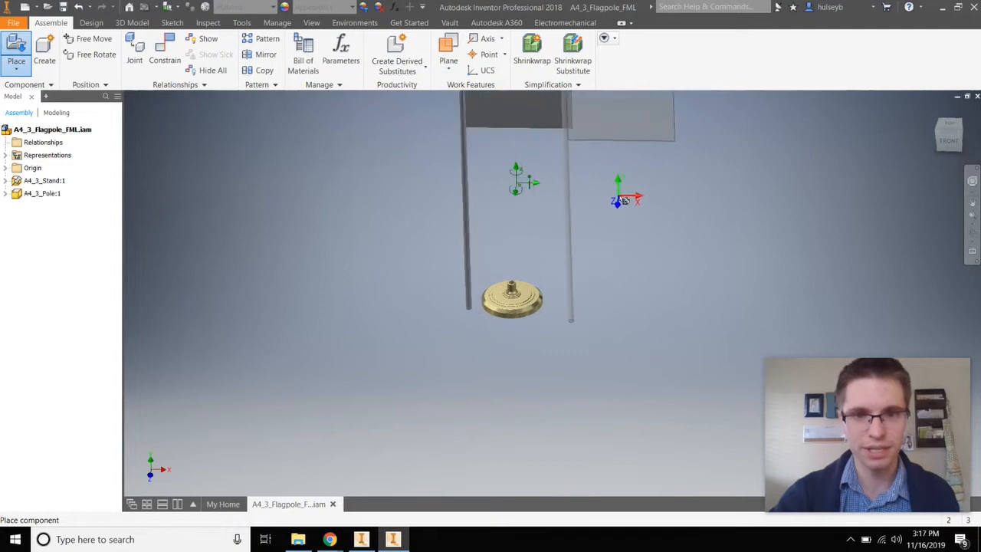
pyautogui.rightClick(622, 198)
pyautogui.click(583, 197)
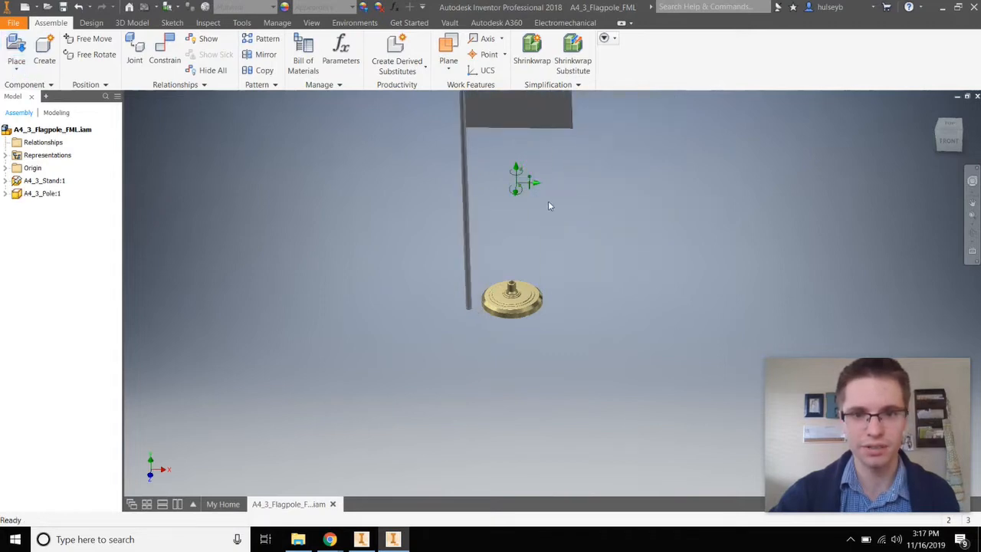
# Step: Move the unconstrained pole a short distance beside the grounded stand
pyautogui.scroll(3, 536, 188)
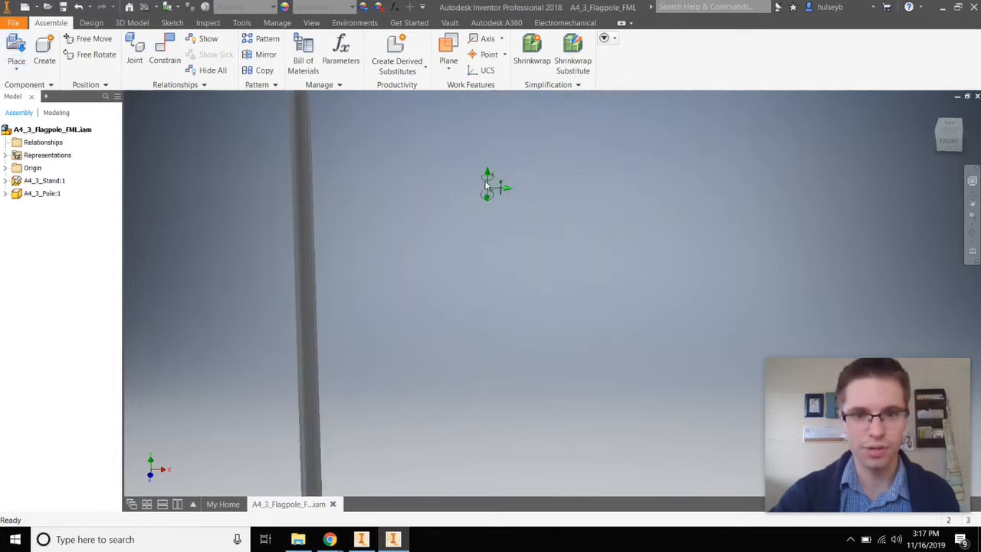
pyautogui.scroll(-3, 388, 200)
pyautogui.moveTo(363, 156)
pyautogui.mouseDown()
pyautogui.moveTo(396, 172)
pyautogui.moveTo(353, 170)
pyautogui.mouseUp()
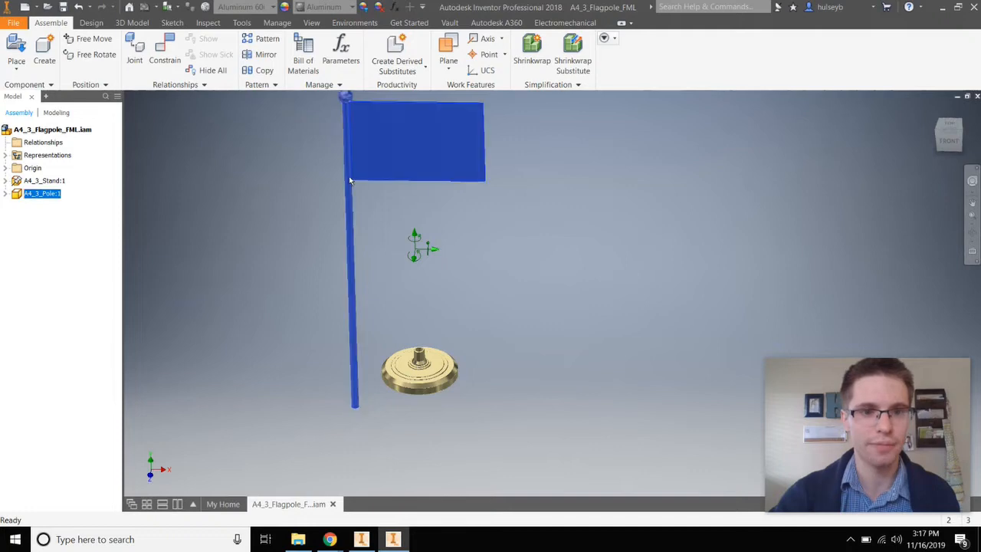
# Step: Reposition the unconstrained pole just behind the stand and clear the selection
pyautogui.moveTo(349, 181); pyautogui.dragTo(392, 160)
pyautogui.scroll(-3, 454, 259)
pyautogui.click(458, 361)
pyautogui.scroll(3, 458, 363)
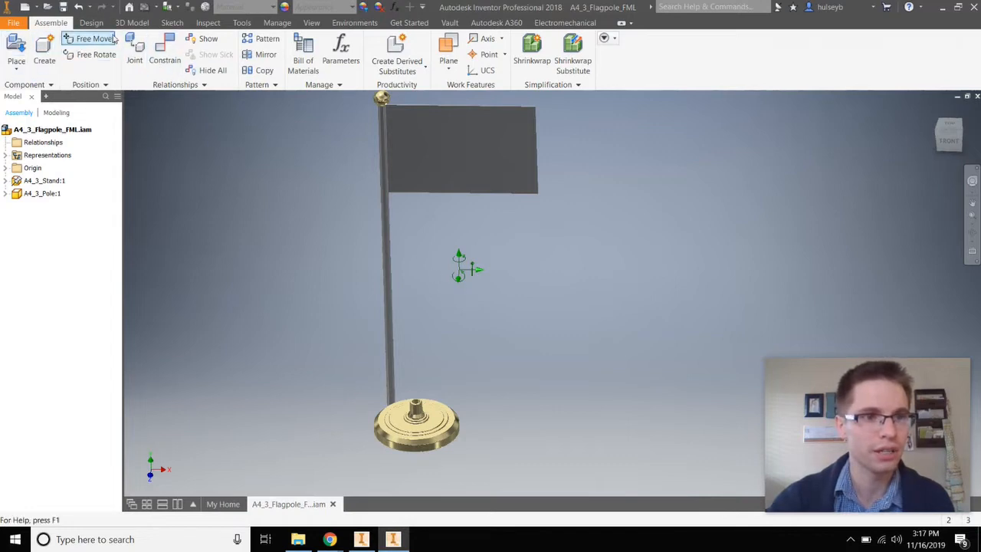
# Step: Mate the pole's centre axis to the axis of the stand's central hole with a 0.000 in offset
pyautogui.click(165, 52)
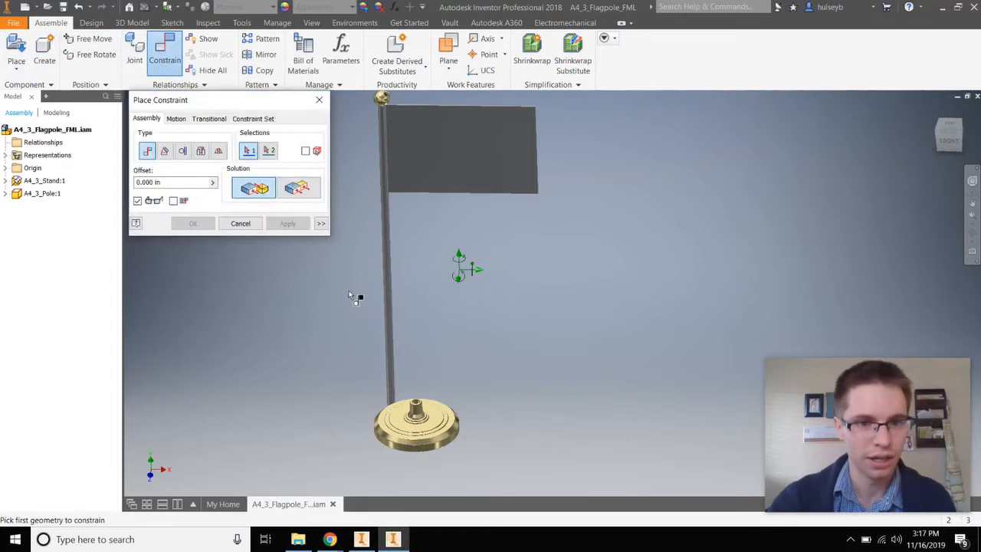
pyautogui.scroll(3, 383, 295)
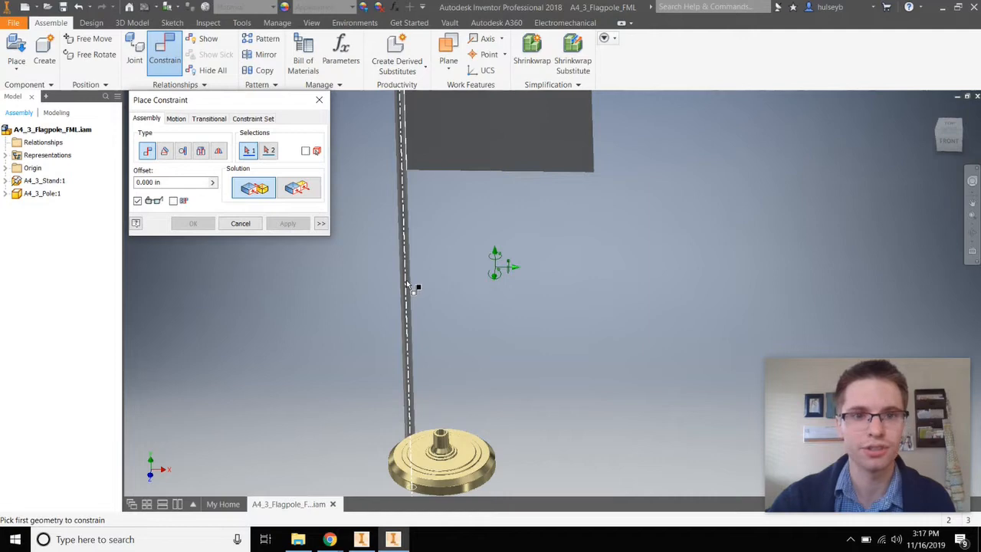
pyautogui.click(406, 285)
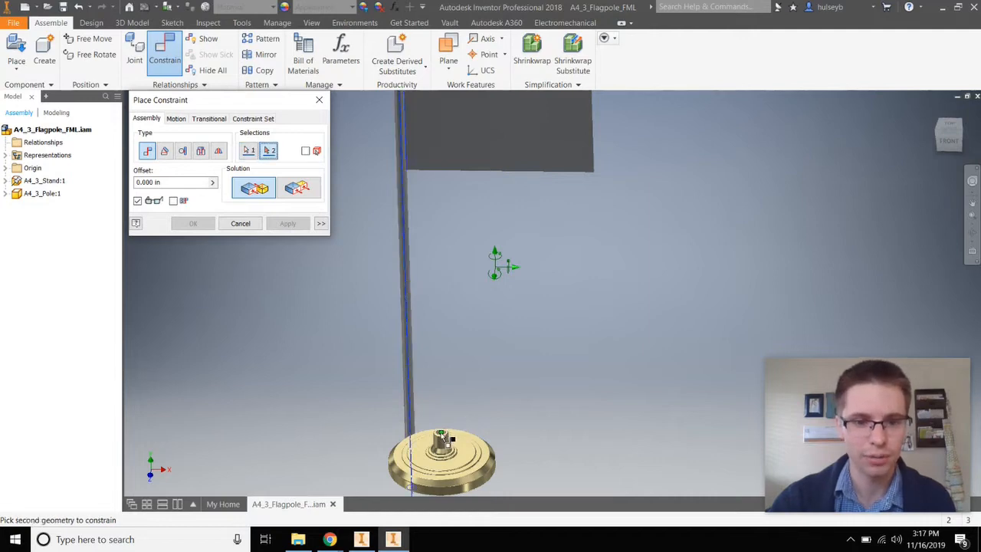
pyautogui.scroll(3, 445, 439)
pyautogui.scroll(-3, 464, 429)
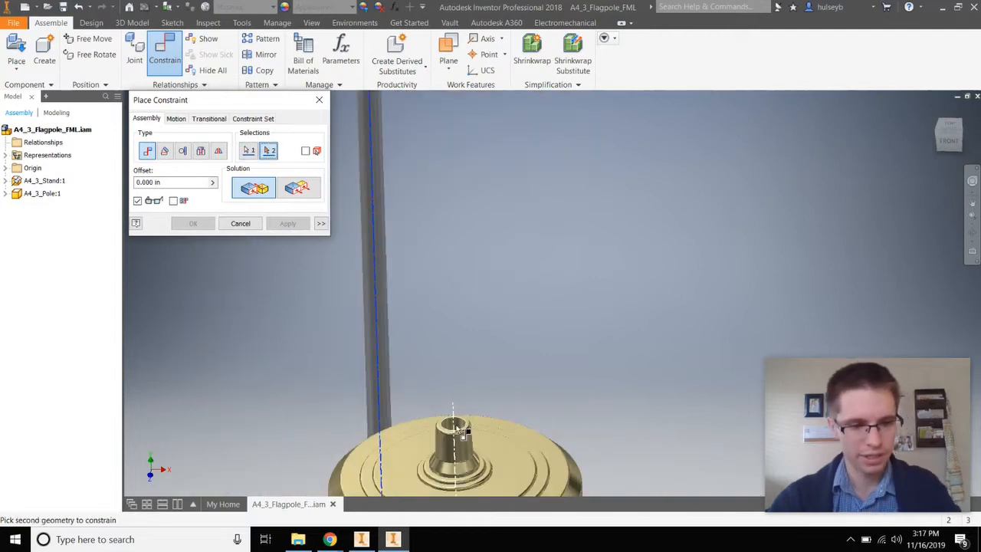
pyautogui.moveTo(460, 430); pyautogui.dragTo(321, 192, button='middle')
pyautogui.scroll(3, 446, 268)
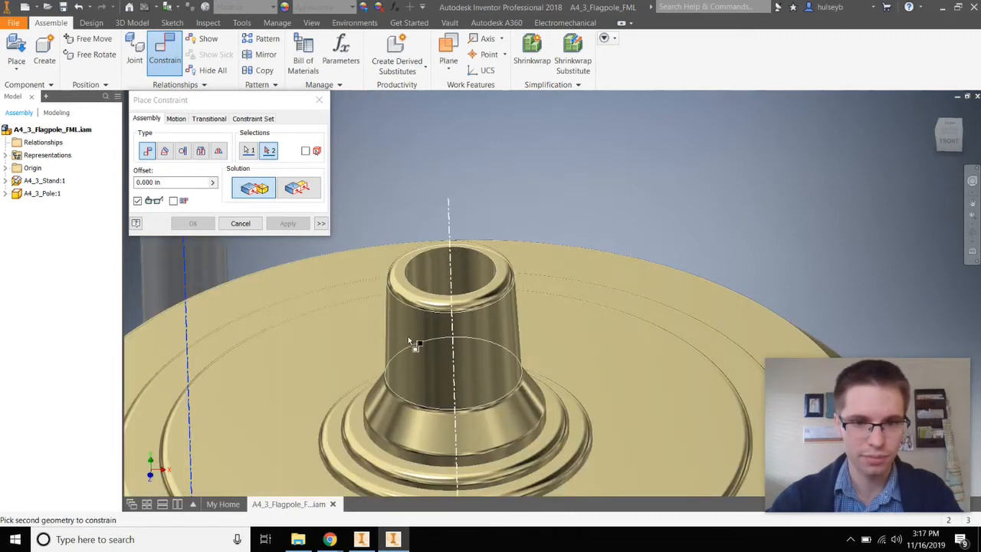
pyautogui.click(456, 274)
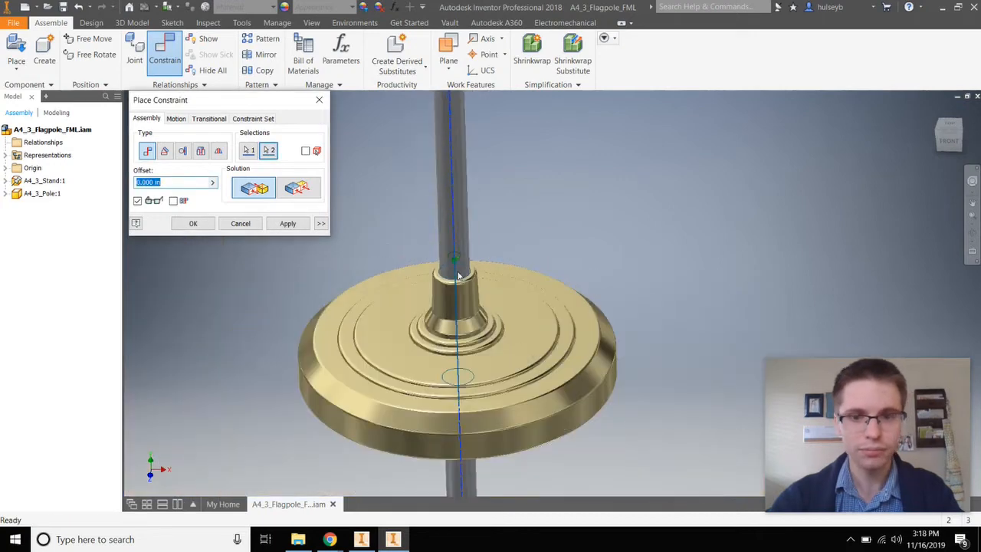
pyautogui.click(288, 223)
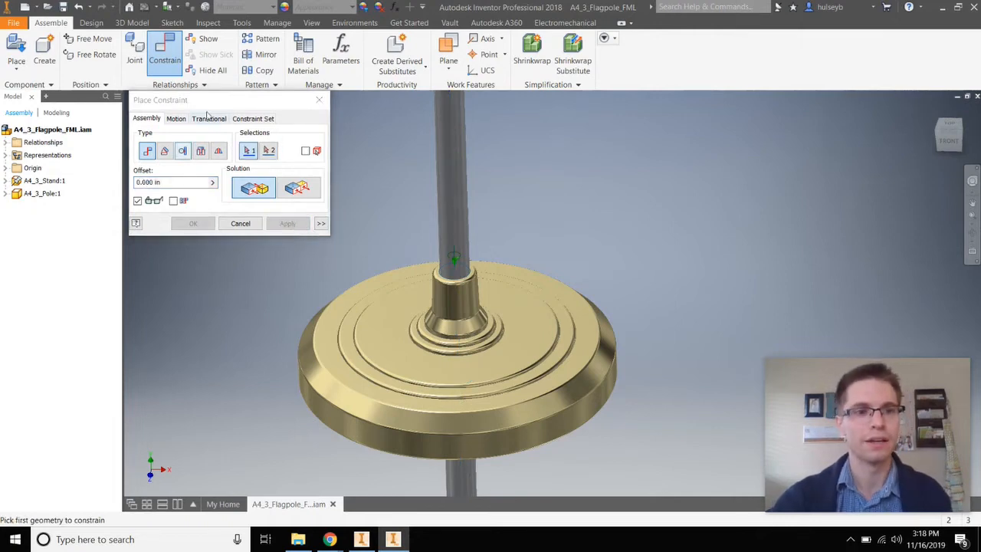
# Step: Choose the pole's bottom end face and the stand's underside as the two faces of a mate with 0.000 in offset
pyautogui.moveTo(207, 101); pyautogui.dragTo(210, 136)
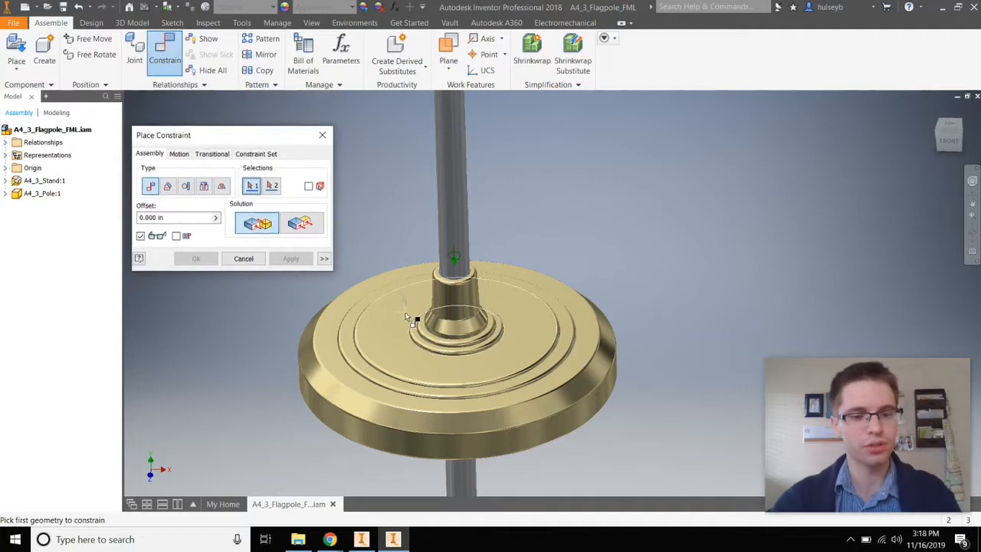
pyautogui.keyDown('shift'); pyautogui.moveTo(438, 357); pyautogui.dragTo(512, 245, button='middle'); pyautogui.keyUp('shift')
pyautogui.scroll(6, 517, 298)
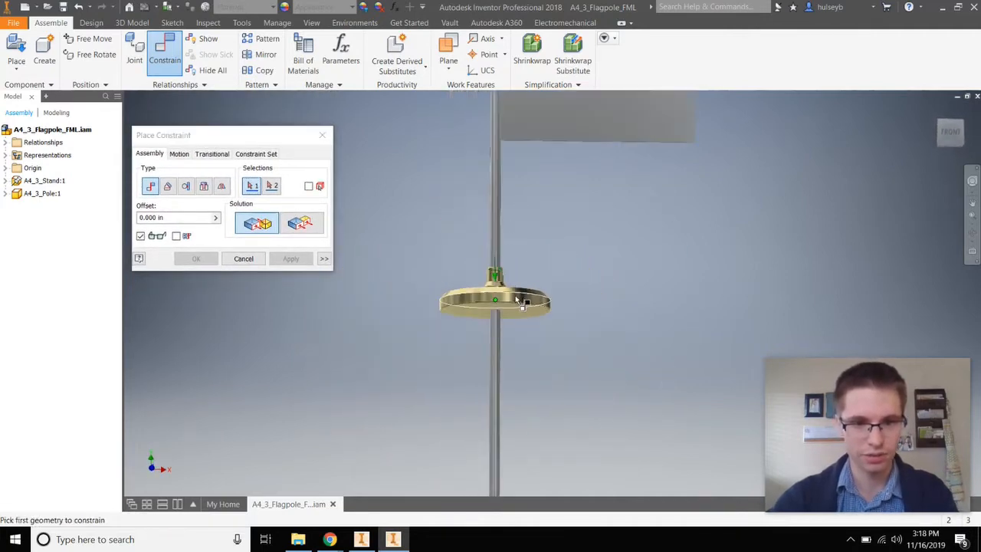
pyautogui.keyDown('shift'); pyautogui.moveTo(511, 316); pyautogui.dragTo(505, 243, button='middle'); pyautogui.keyUp('shift')
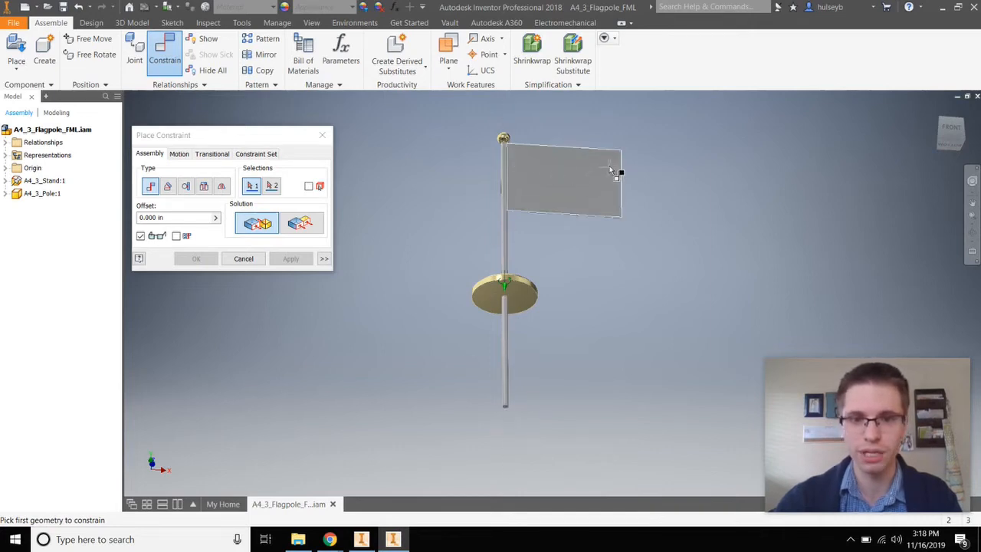
pyautogui.scroll(5, 621, 152)
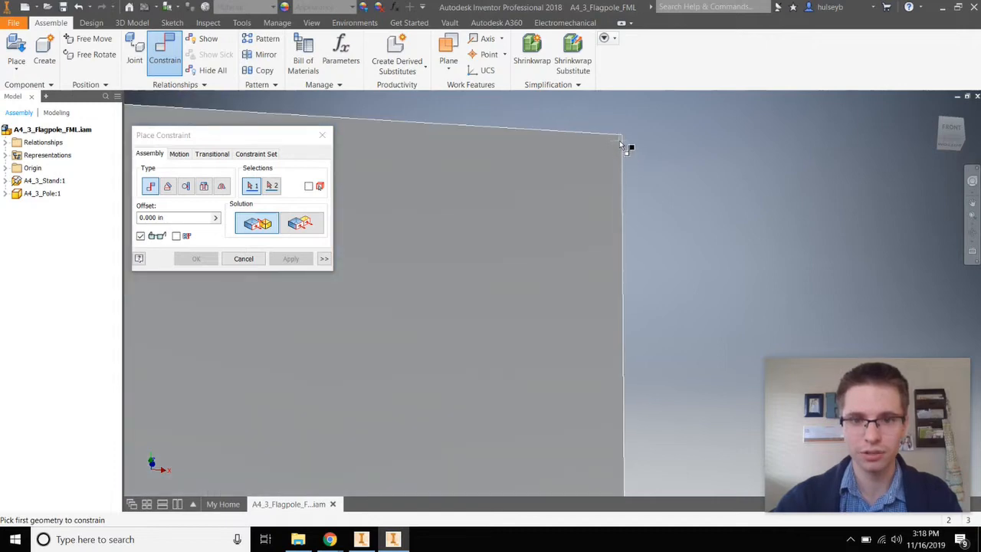
pyautogui.scroll(2, 619, 138)
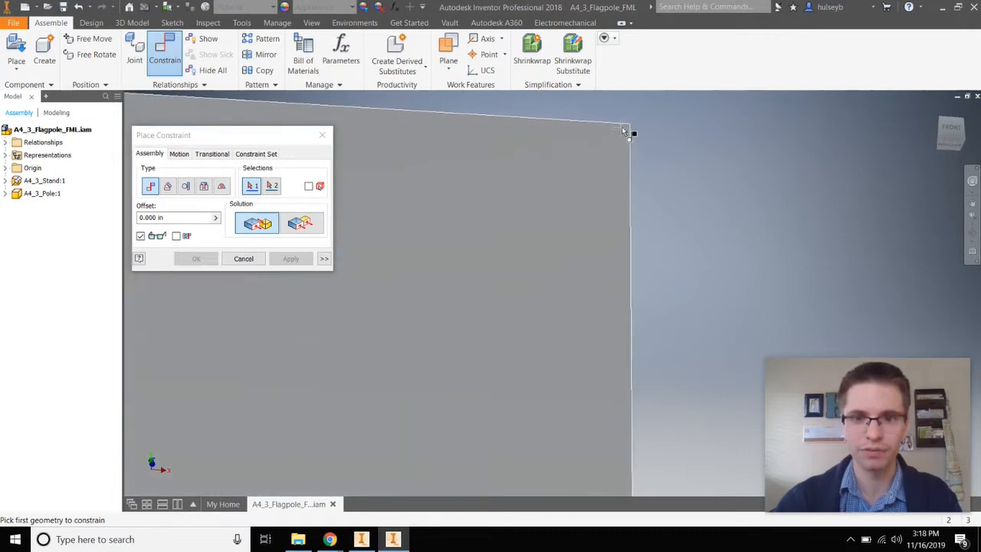
pyautogui.scroll(-8, 628, 132)
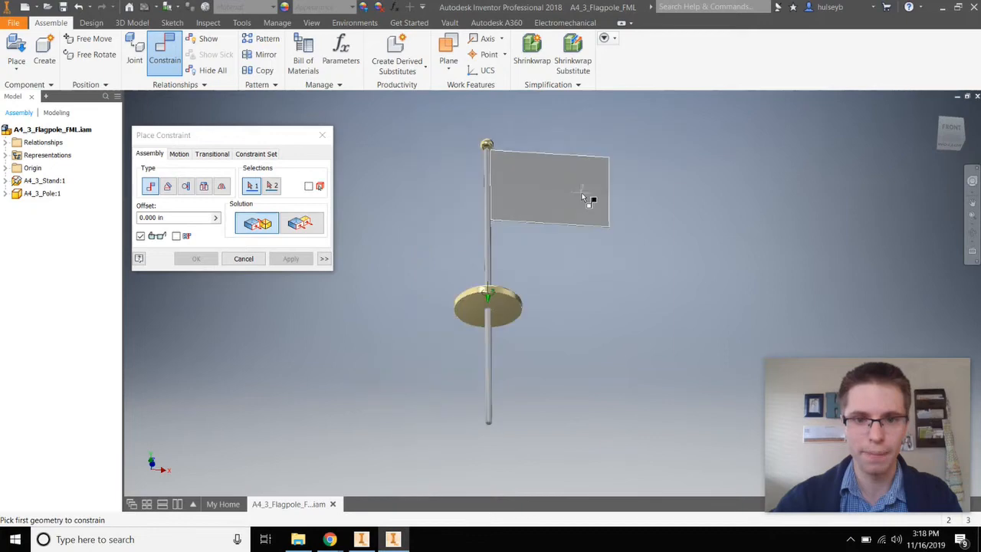
pyautogui.scroll(10, 526, 331)
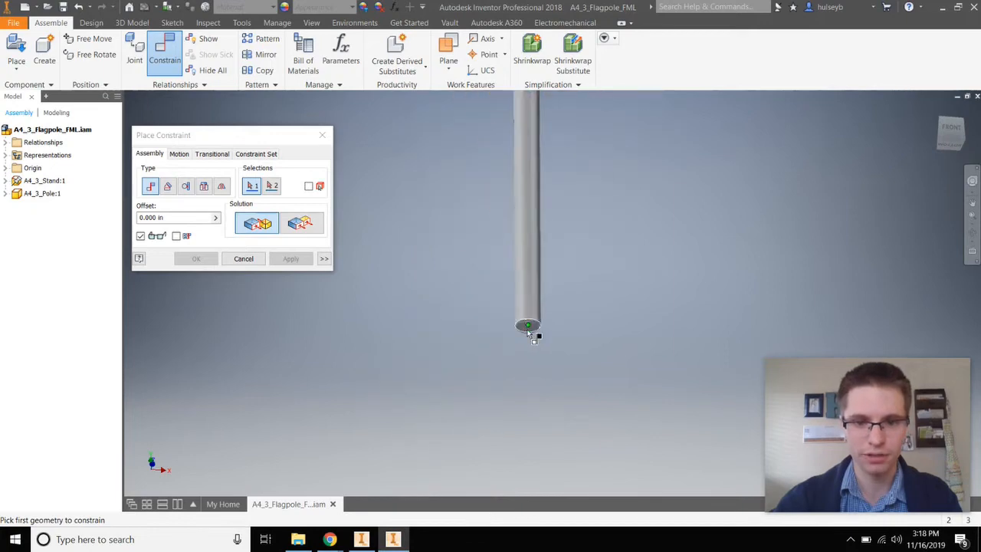
pyautogui.scroll(3, 518, 310)
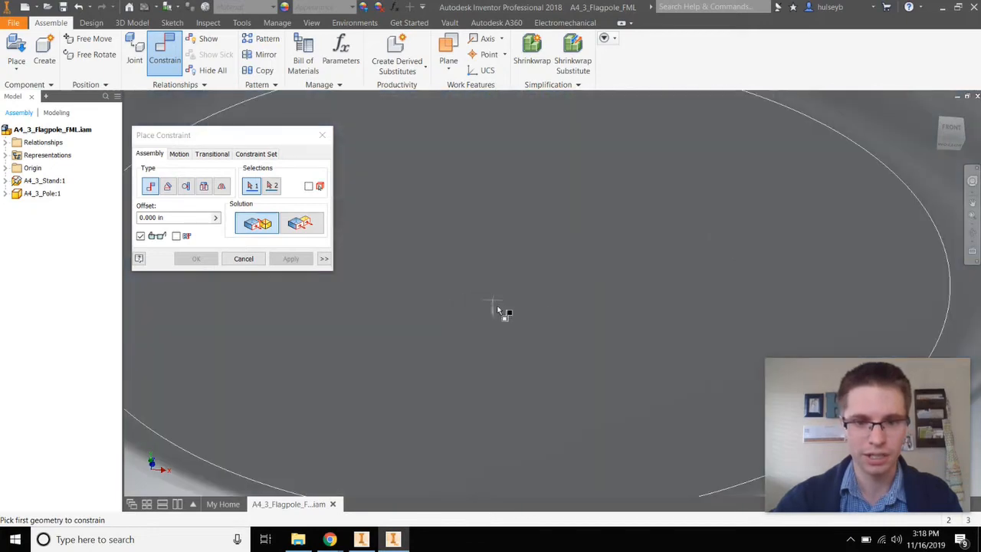
pyautogui.click(483, 322)
pyautogui.scroll(-10, 490, 328)
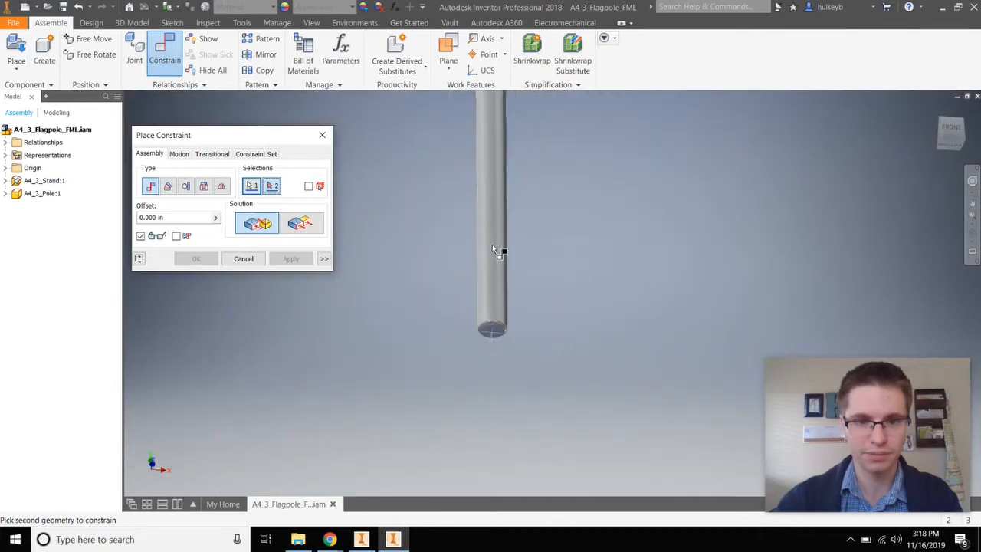
pyautogui.scroll(6, 476, 169)
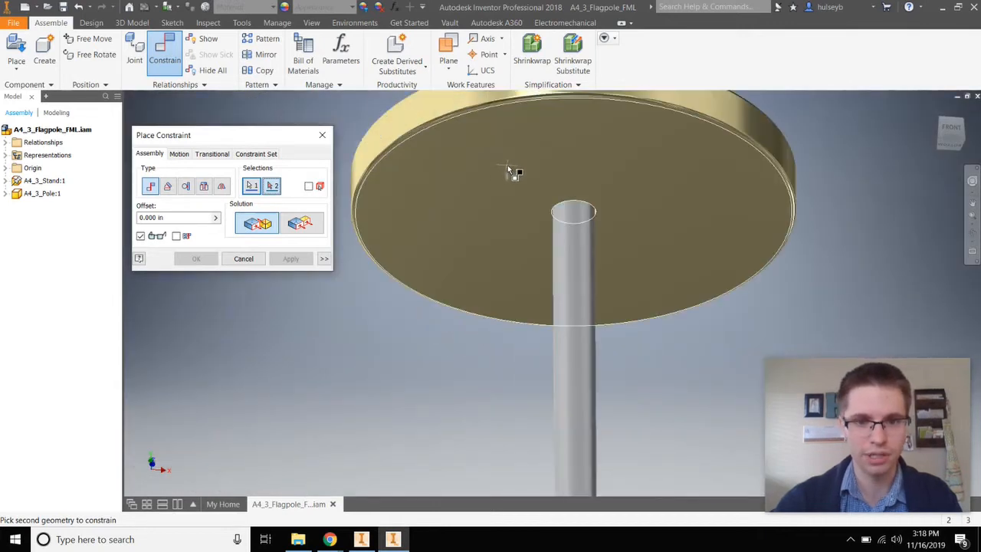
pyautogui.click(504, 166)
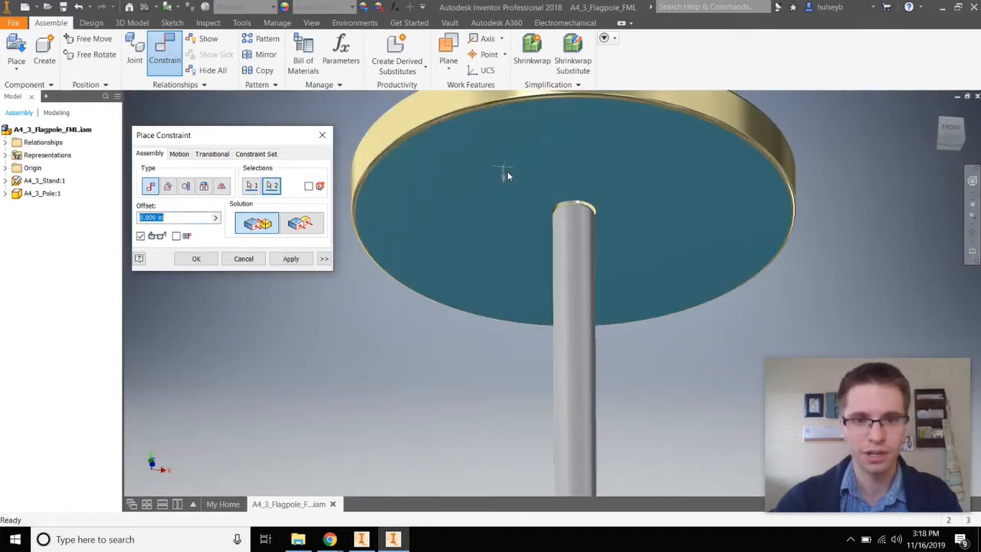
# Step: Change the solution for the pole end and stand underside to Flush and apply the constraint
pyautogui.scroll(-5, 510, 176)
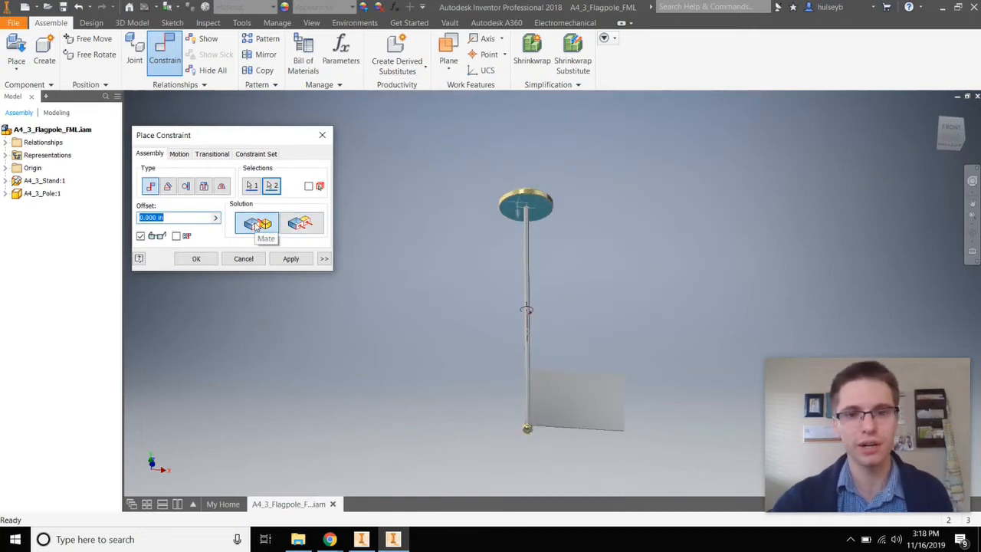
pyautogui.scroll(5, 555, 234)
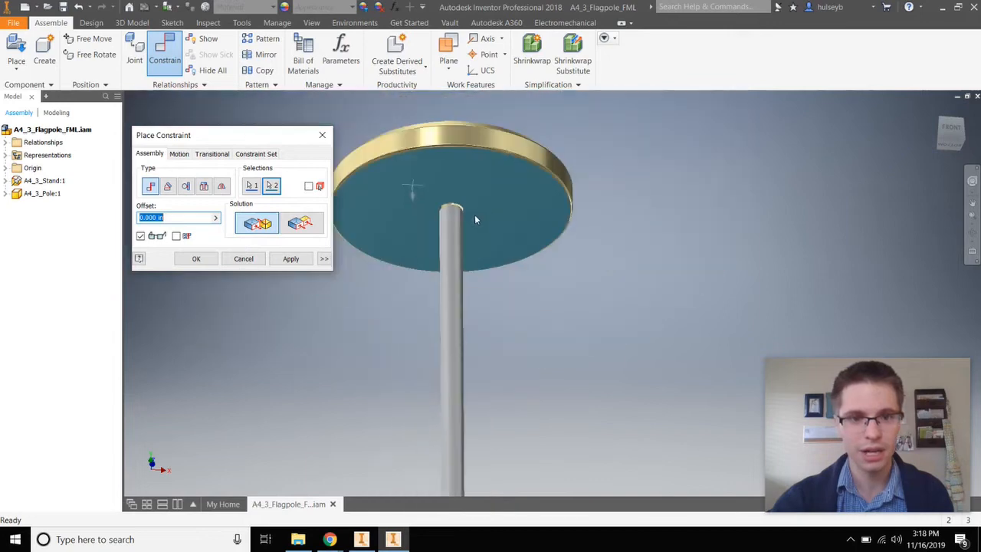
pyautogui.click(307, 223)
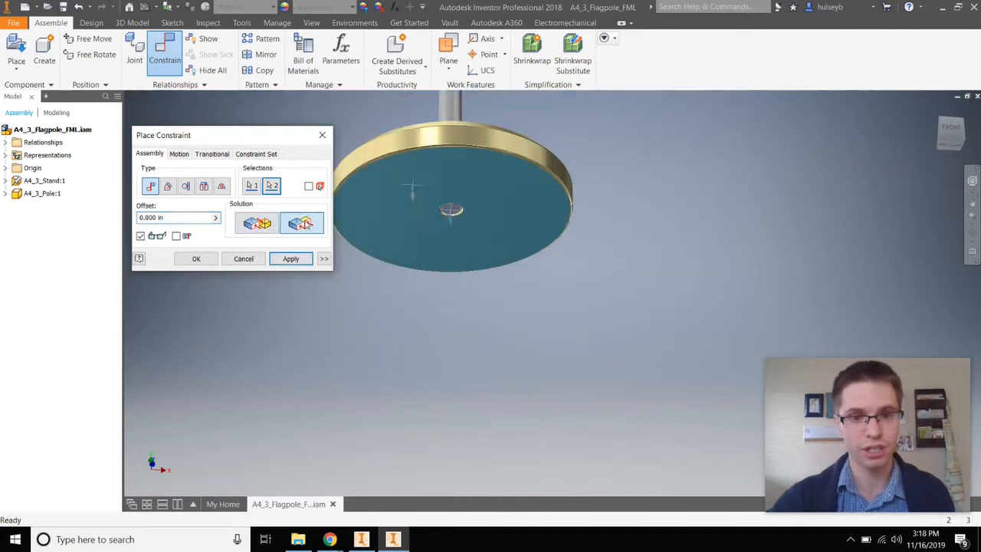
pyautogui.scroll(3, 468, 200)
pyautogui.scroll(-3, 375, 252)
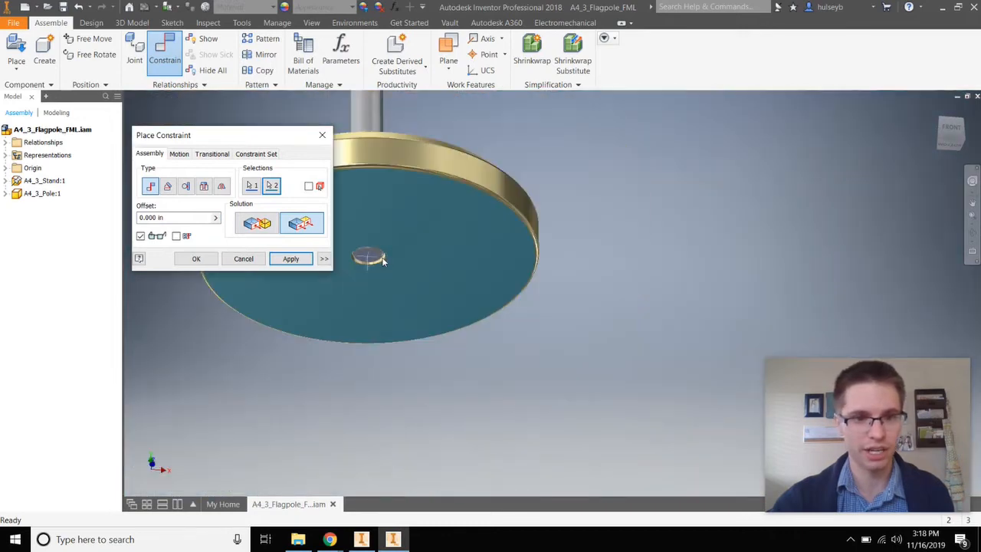
pyautogui.click(291, 259)
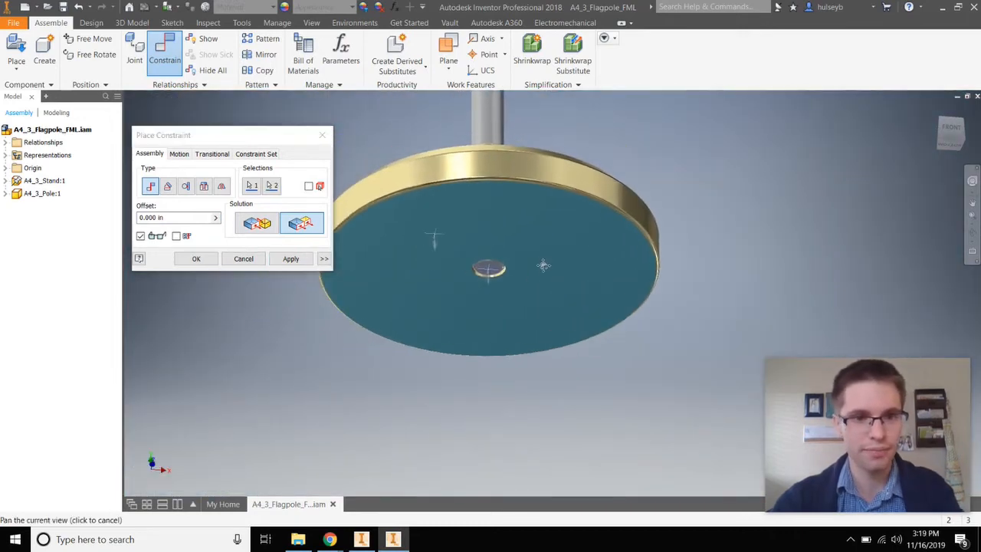
# Step: Close the constraint tool and swing the flag around the stand to test the pole's remaining rotation, viewing it from the home orientation
pyautogui.scroll(-5, 482, 186)
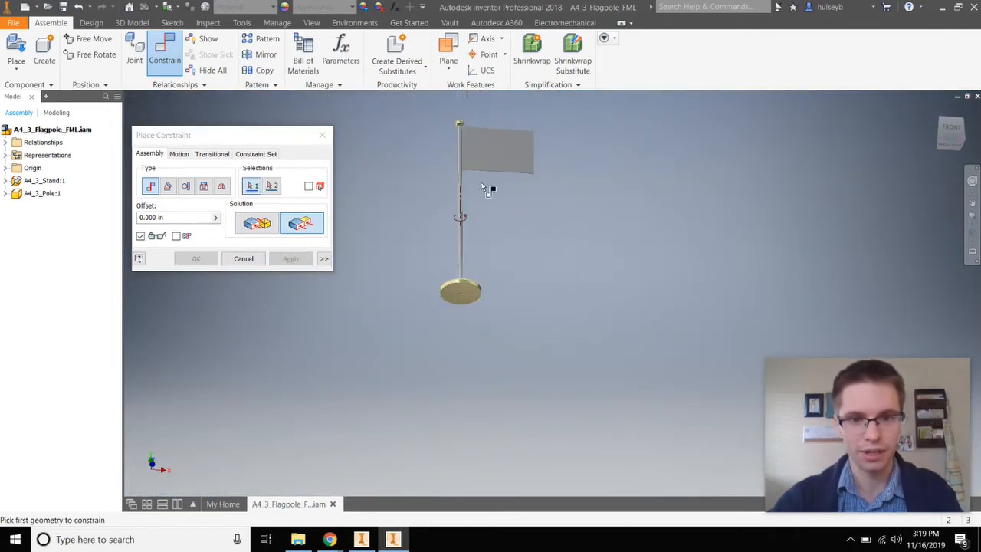
pyautogui.scroll(3, 457, 220)
pyautogui.scroll(-2, 446, 229)
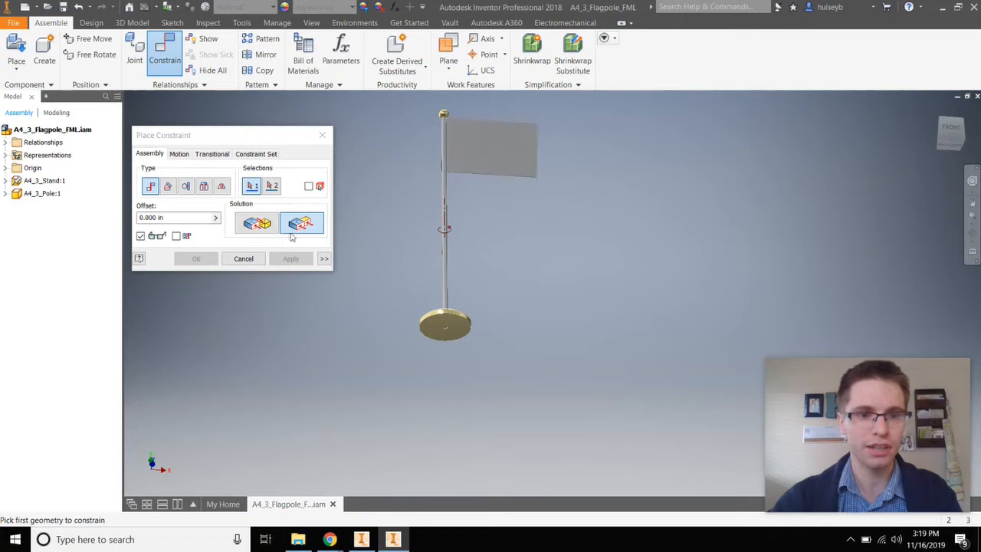
pyautogui.click(244, 259)
pyautogui.moveTo(505, 139); pyautogui.dragTo(730, 156)
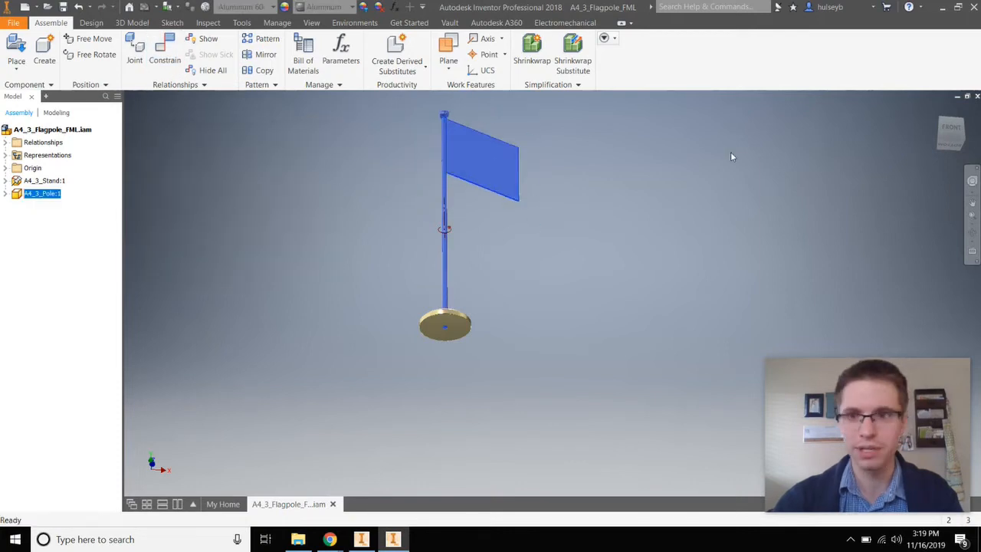
pyautogui.click(934, 116)
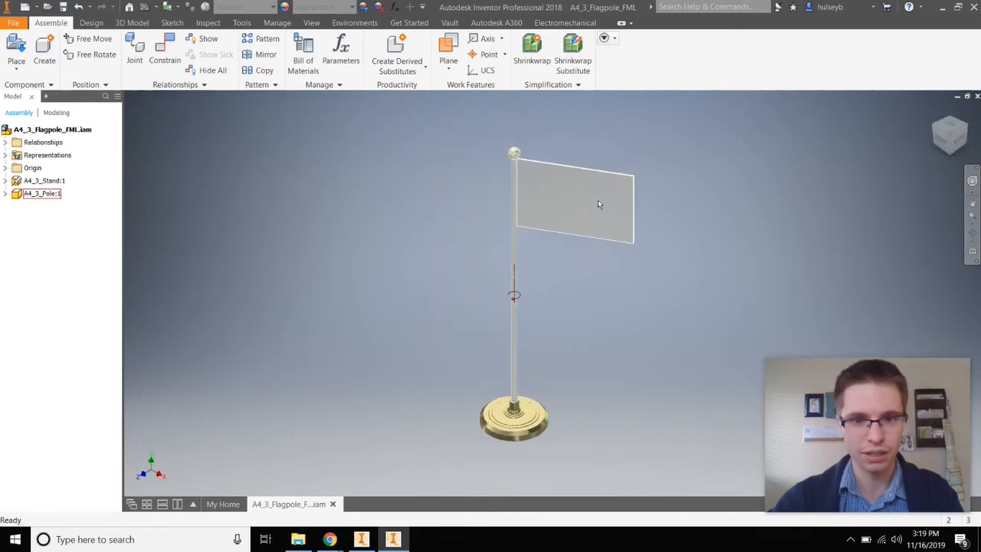
pyautogui.moveTo(599, 203); pyautogui.dragTo(672, 253)
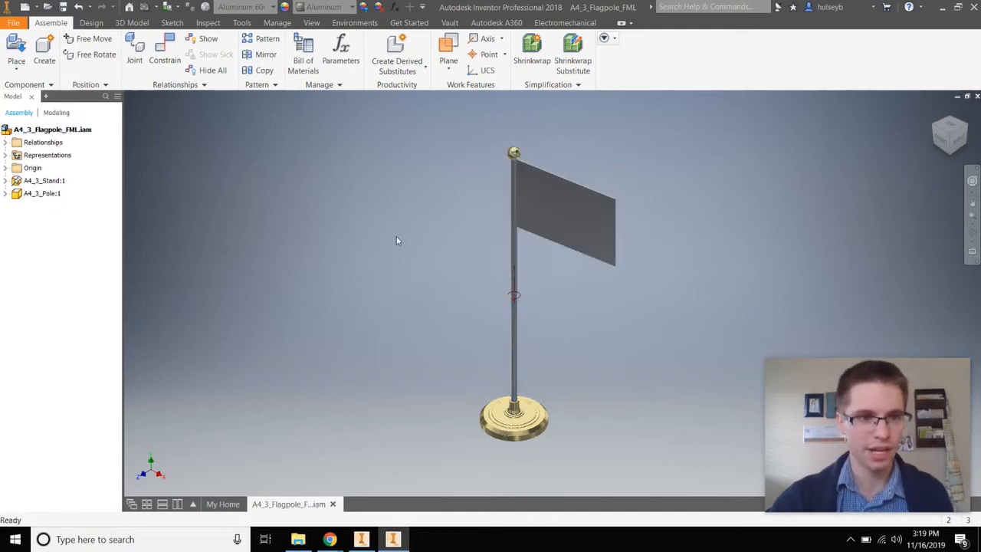
# Step: Make the assembly's origin XY Plane visible
pyautogui.click(6, 168)
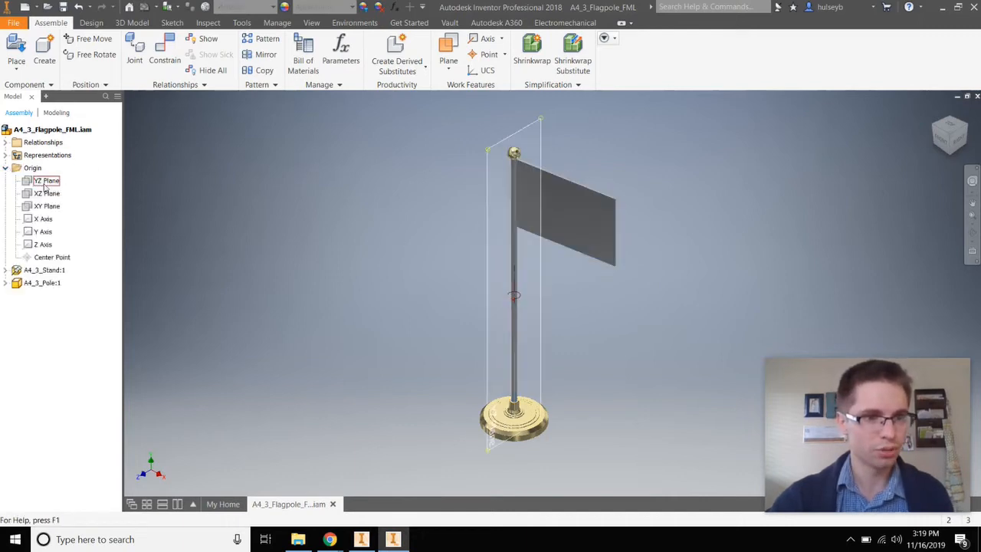
pyautogui.rightClick(48, 210)
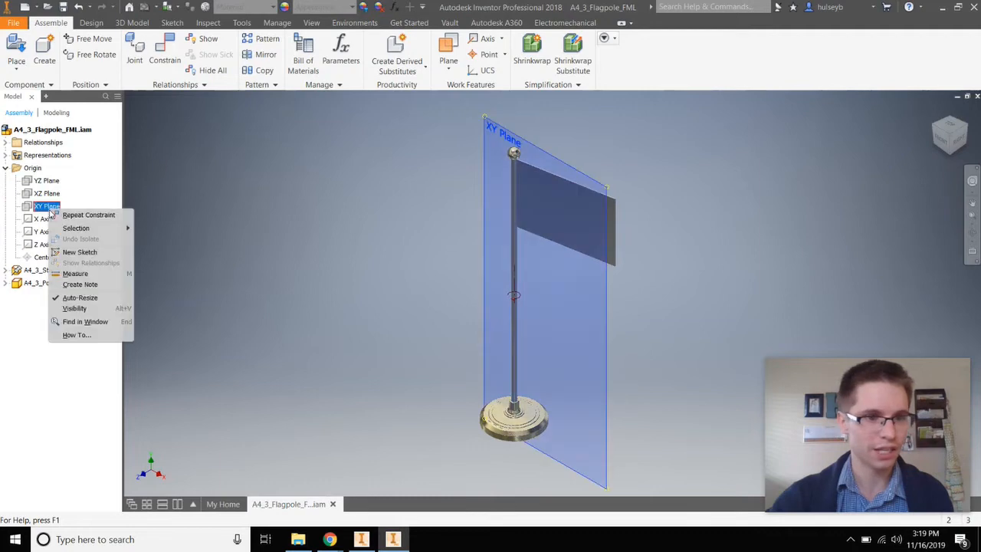
pyautogui.click(75, 308)
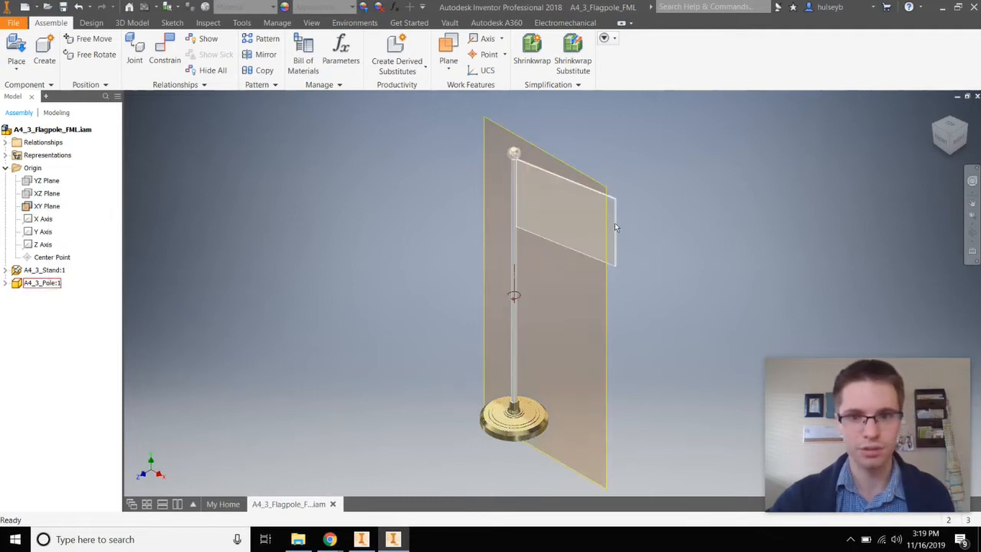
# Step: Try to mate the pole's flag panel face to the assembly's XY Plane with a 0.000 in offset
pyautogui.click(598, 241)
pyautogui.moveTo(597, 245); pyautogui.dragTo(581, 221)
pyautogui.click(164, 52)
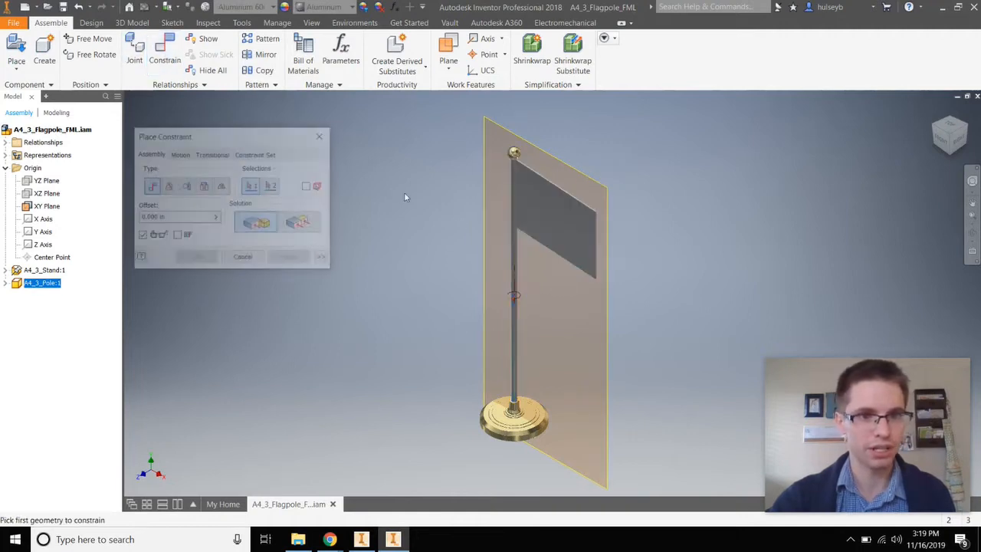
pyautogui.click(571, 172)
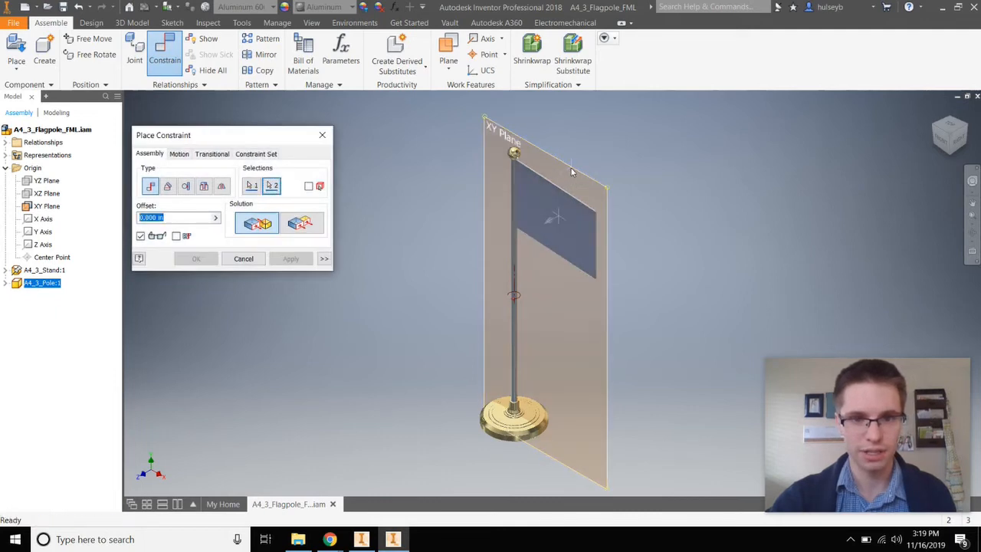
pyautogui.click(571, 172)
pyautogui.click(291, 258)
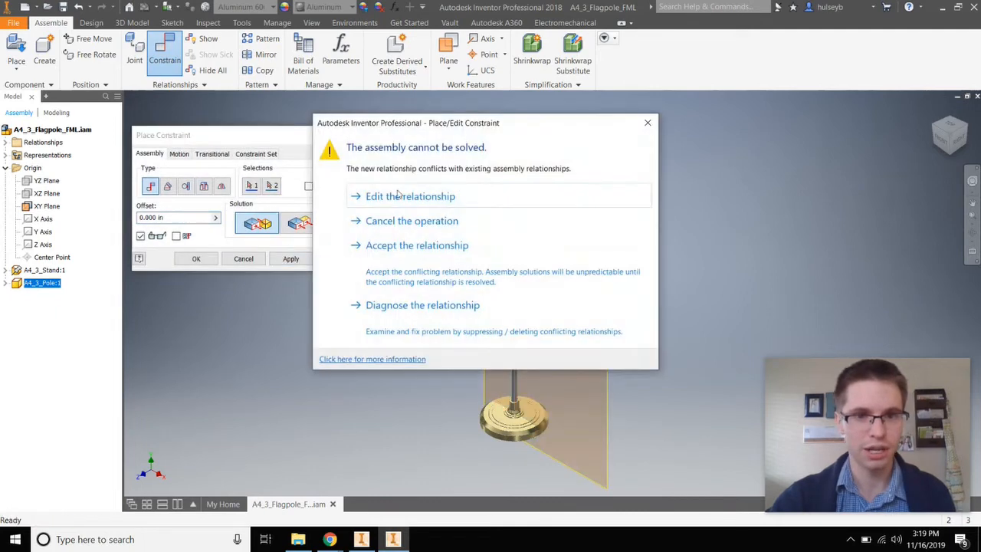
pyautogui.moveTo(484, 128); pyautogui.dragTo(451, 133)
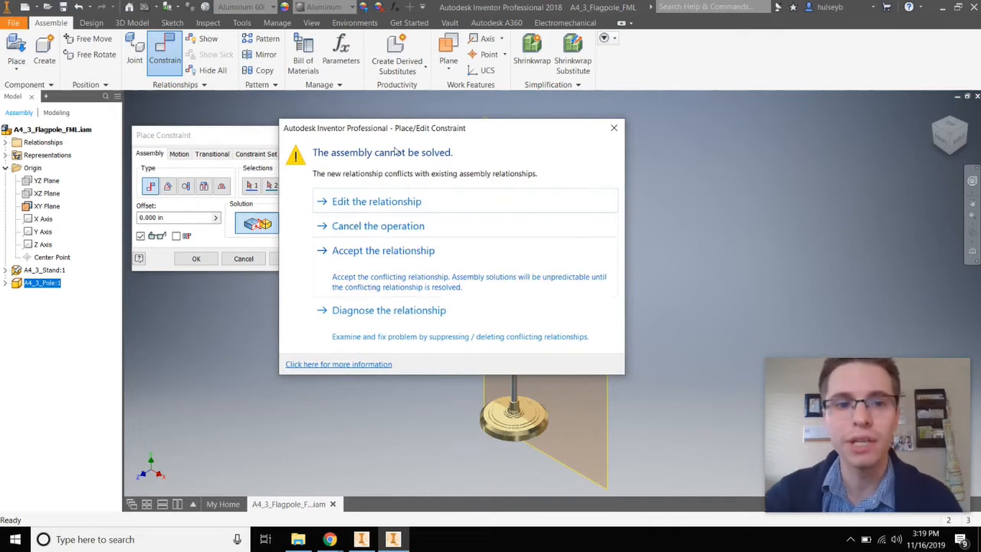
pyautogui.moveTo(399, 135); pyautogui.dragTo(416, 164)
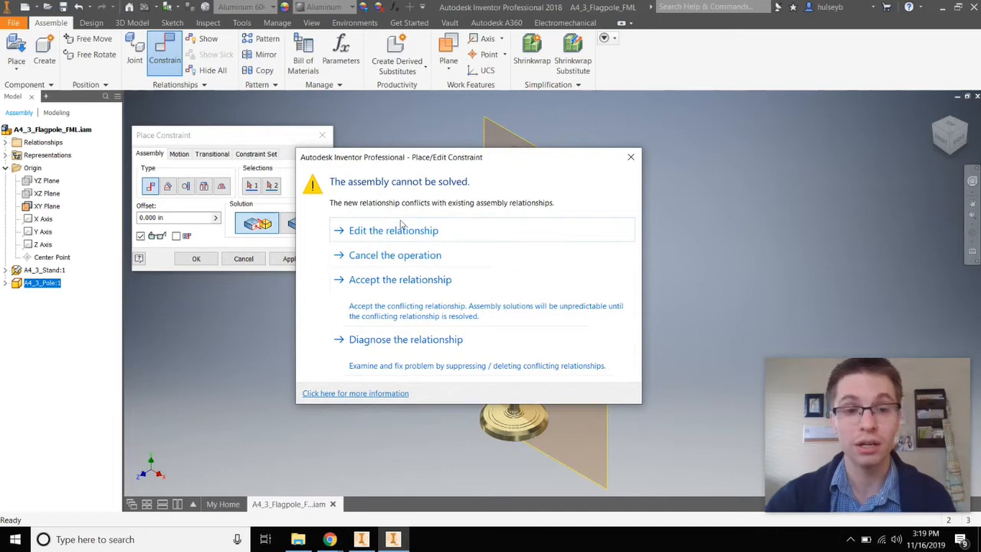
pyautogui.click(631, 157)
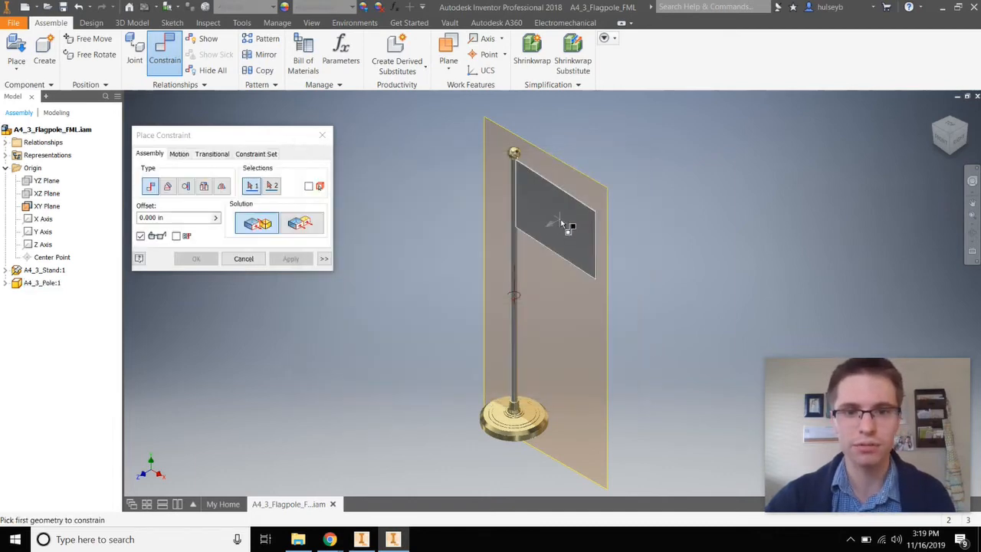
# Step: Change the constraint type to Angle at 0.00 deg with the Directed Angle solution
pyautogui.scroll(3, 558, 220)
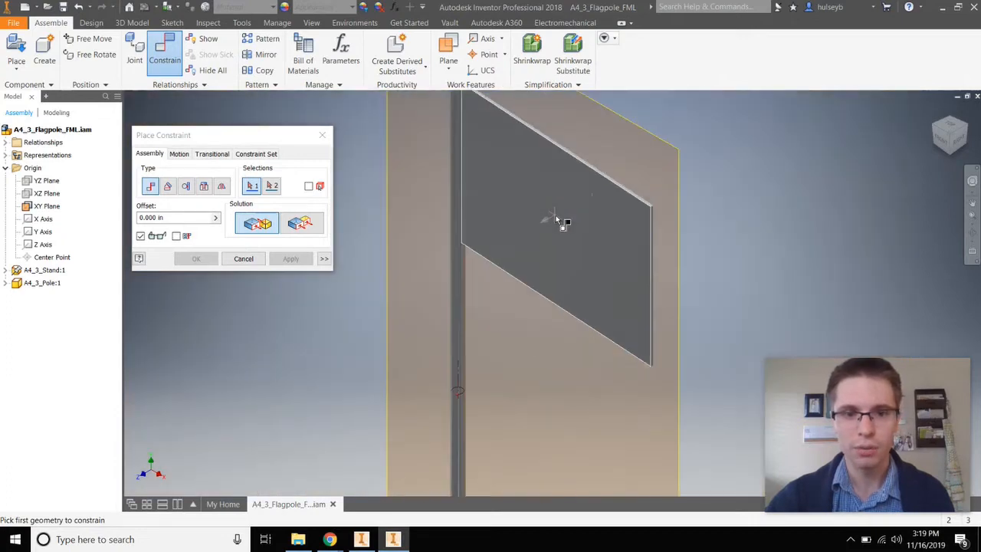
pyautogui.scroll(3, 659, 201)
pyautogui.scroll(-5, 453, 146)
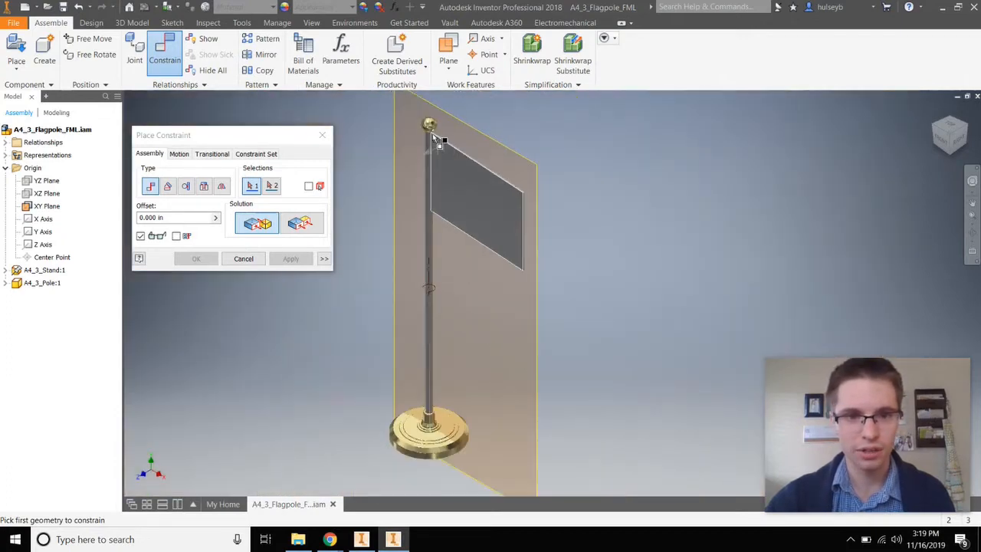
pyautogui.scroll(4, 431, 130)
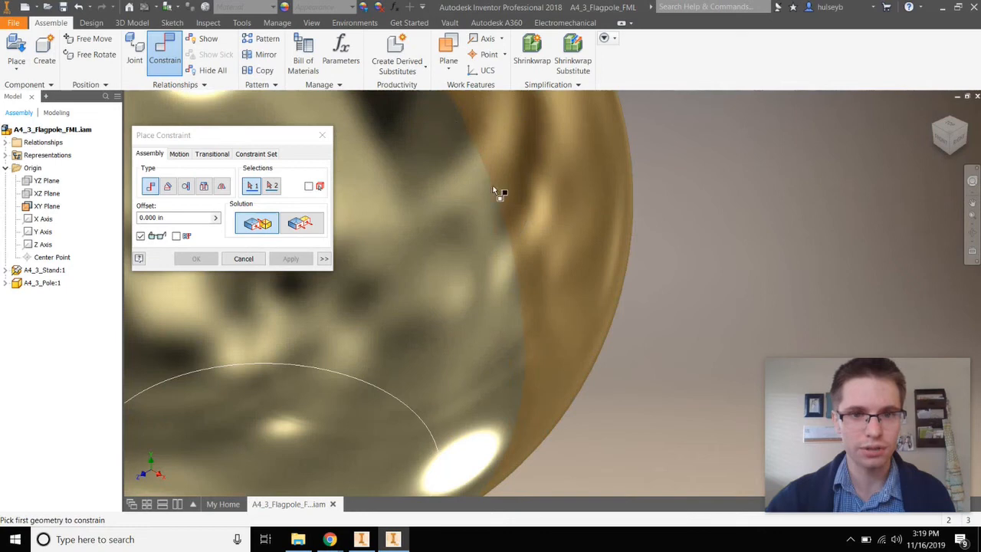
pyautogui.scroll(-5, 491, 183)
pyautogui.scroll(-8, 483, 180)
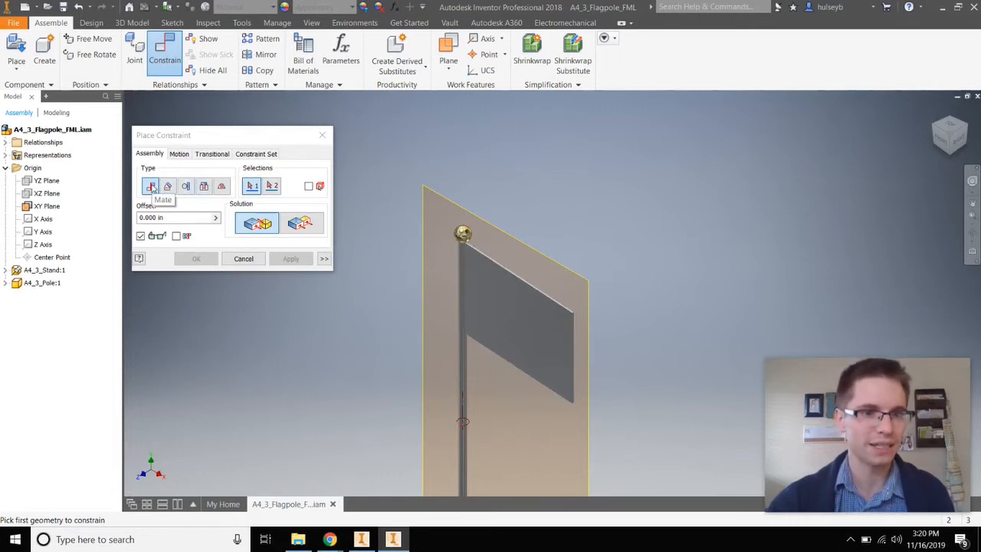
pyautogui.click(169, 187)
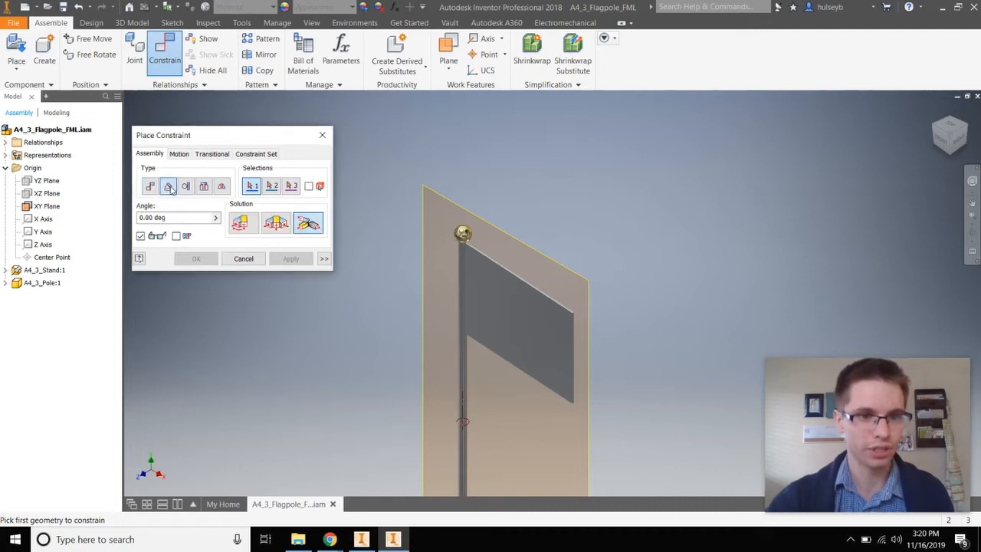
pyautogui.click(240, 223)
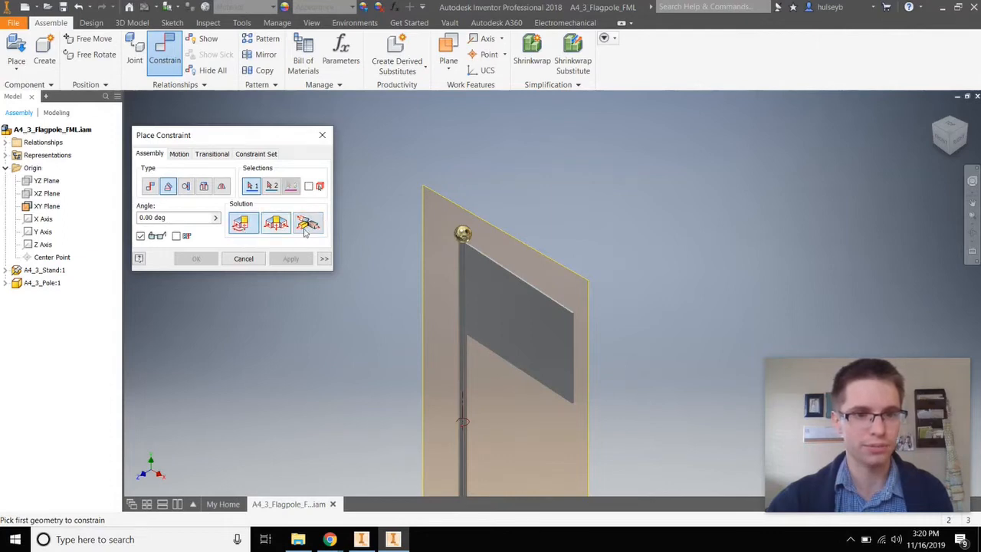
# Step: Apply the 0.00 deg angle constraint between the pole's flag panel face and the XY Plane, and close the constraint tool
pyautogui.click(536, 319)
pyautogui.click(556, 264)
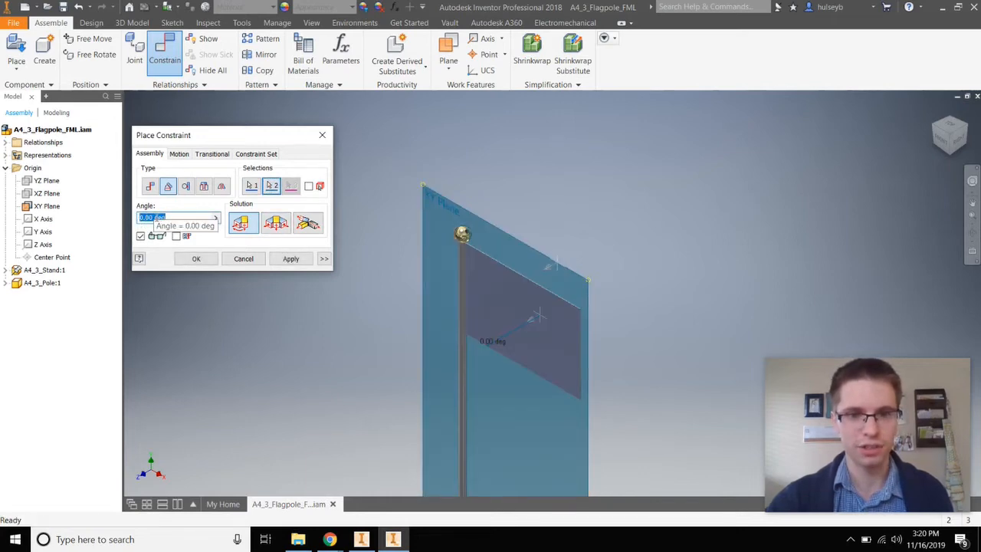
pyautogui.scroll(4, 562, 315)
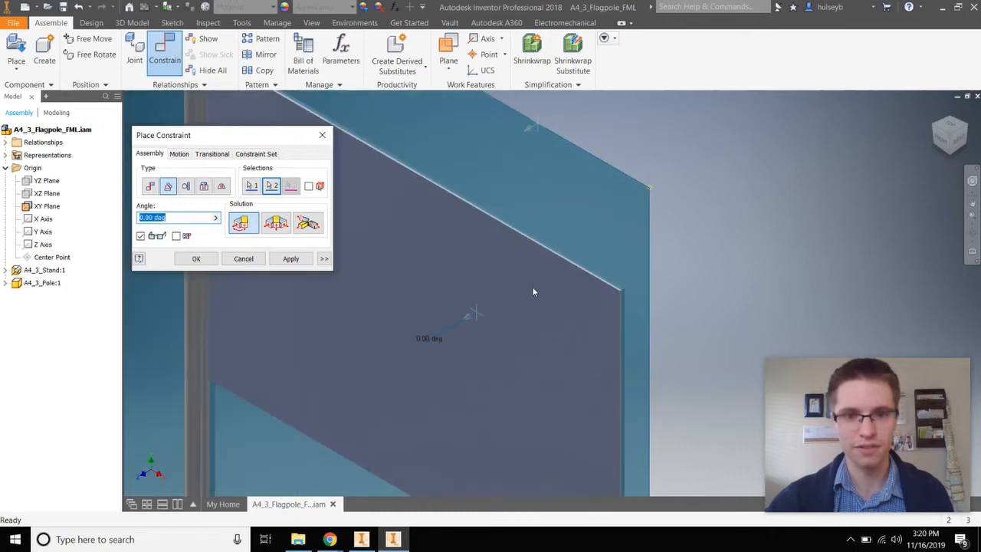
pyautogui.scroll(3, 558, 268)
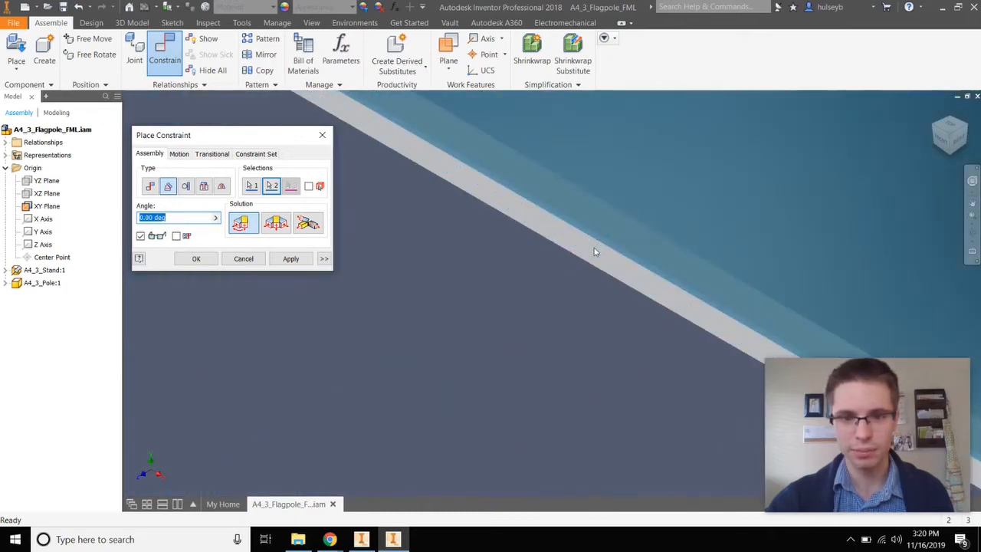
pyautogui.scroll(-4, 565, 265)
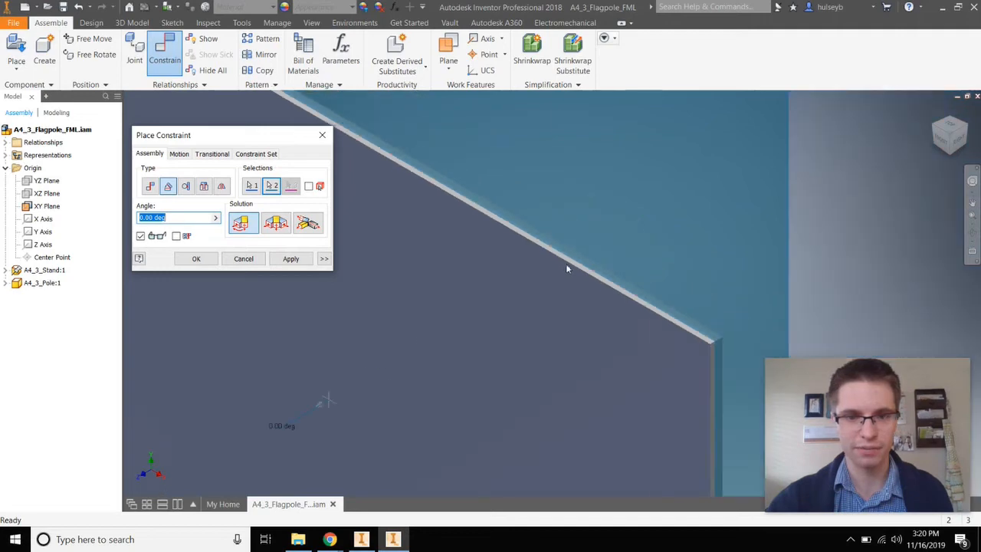
pyautogui.click(290, 258)
pyautogui.click(242, 260)
# Step: Test the pole for any remaining rotation by trying to swing its flag panel around the stand
pyautogui.scroll(-5, 526, 276)
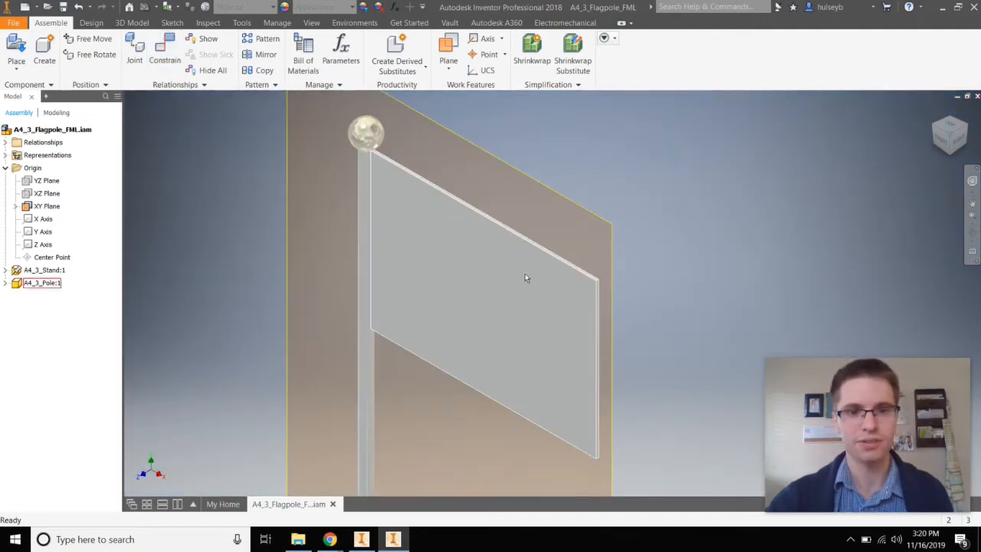
pyautogui.scroll(-3, 451, 405)
pyautogui.scroll(5, 450, 395)
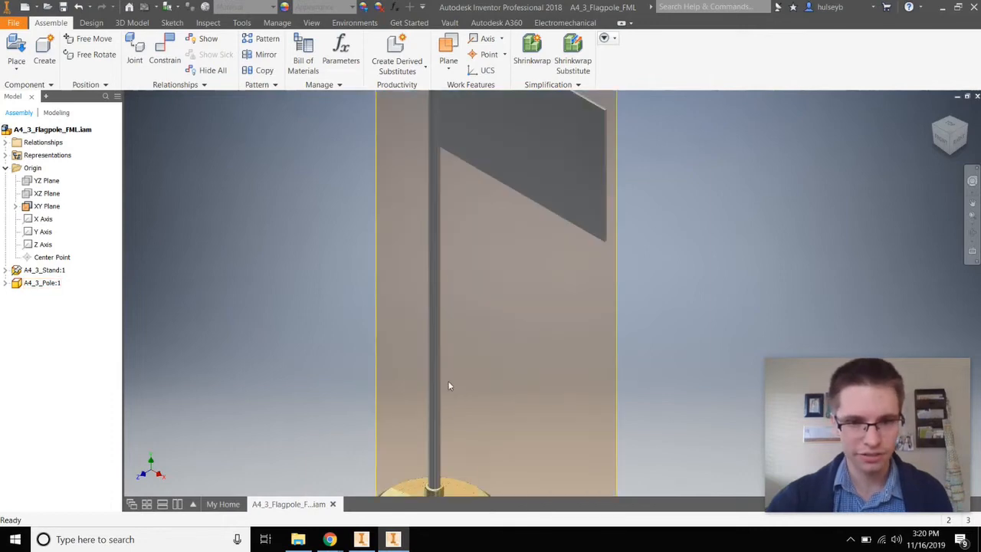
pyautogui.scroll(-4, 449, 353)
pyautogui.moveTo(461, 259); pyautogui.dragTo(371, 228)
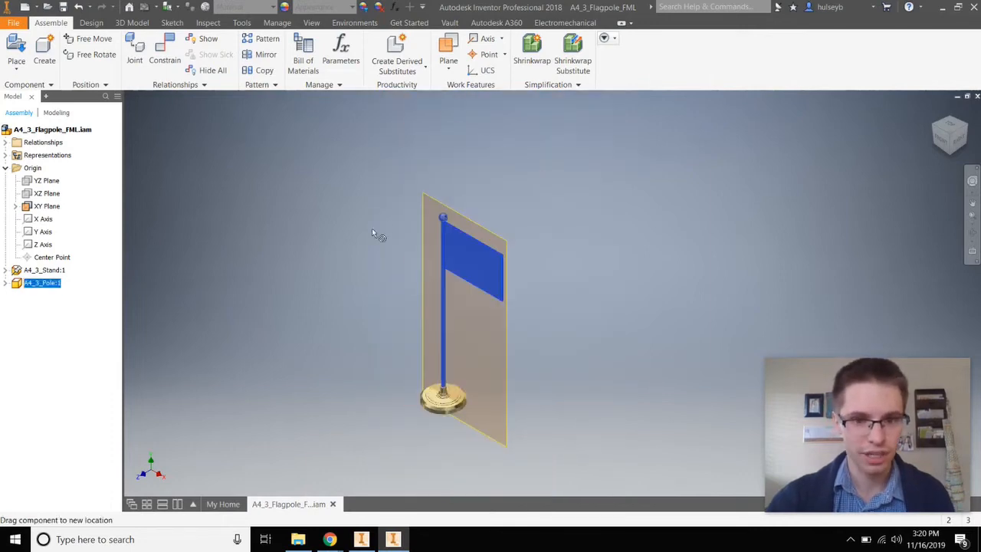
pyautogui.moveTo(439, 238); pyautogui.dragTo(348, 240)
pyautogui.click(346, 240)
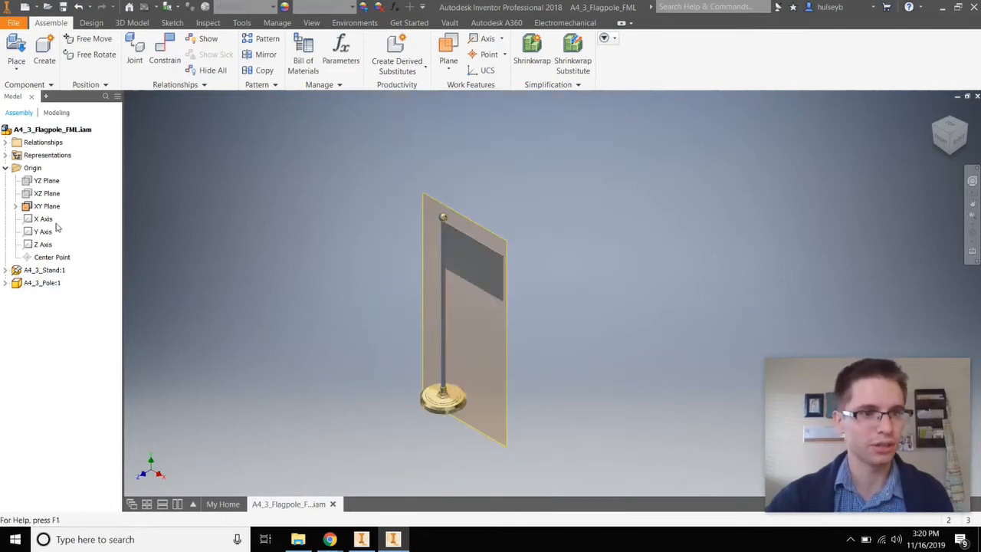
# Step: Hide the assembly's origin XY Plane
pyautogui.rightClick(36, 209)
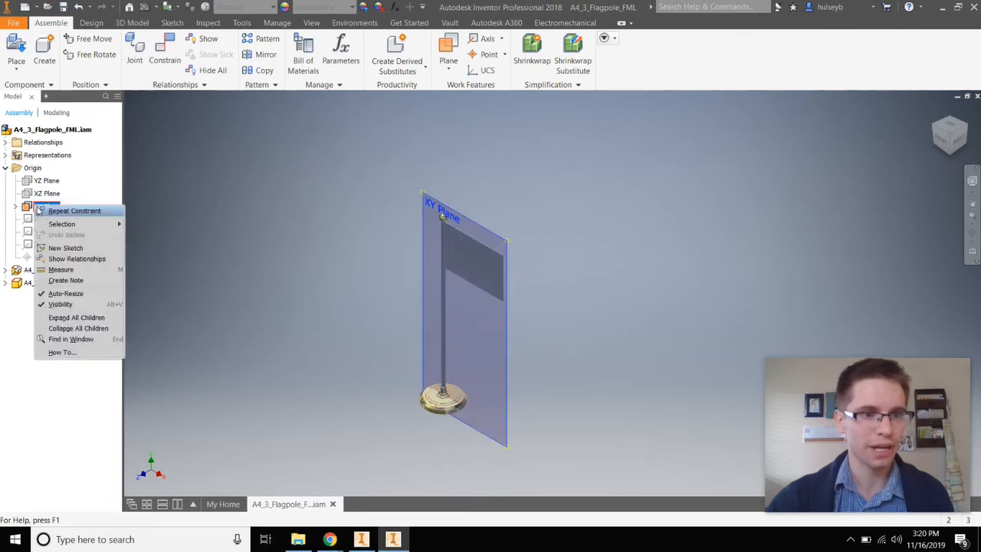
pyautogui.click(66, 305)
# Step: Place two instances of the A4_3_Flag part, one behind and one in front of the pole's blank flag panel
pyautogui.scroll(5, 478, 266)
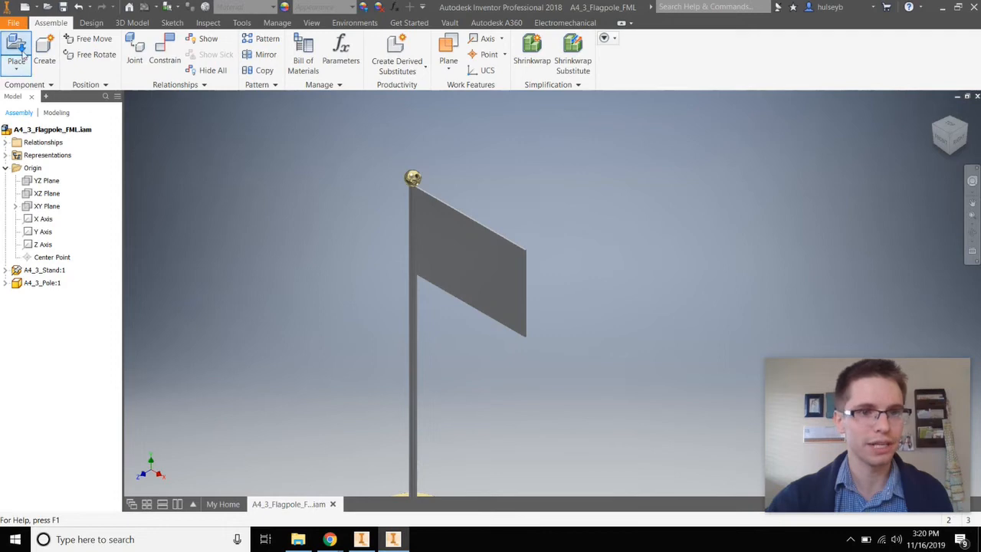
pyautogui.click(16, 48)
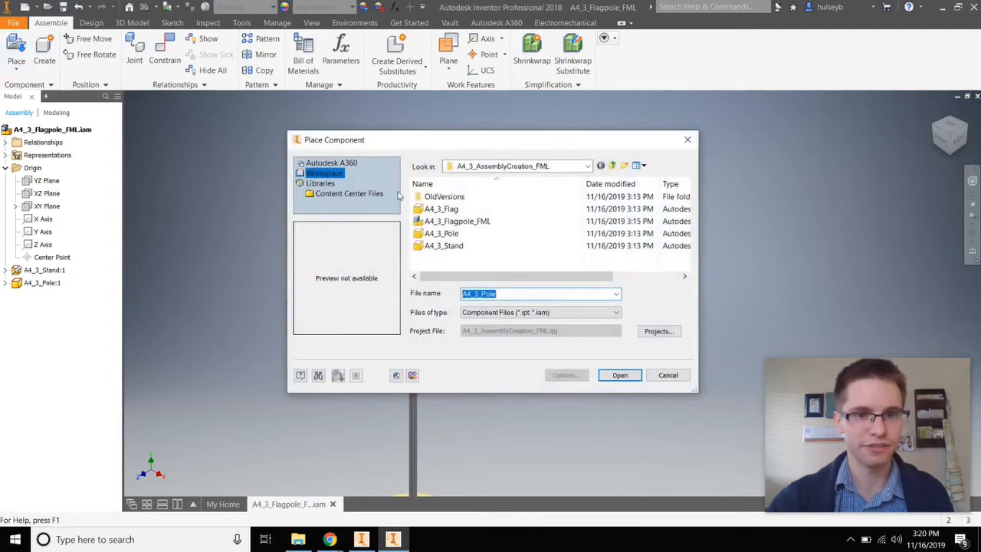
pyautogui.click(442, 208)
pyautogui.click(620, 376)
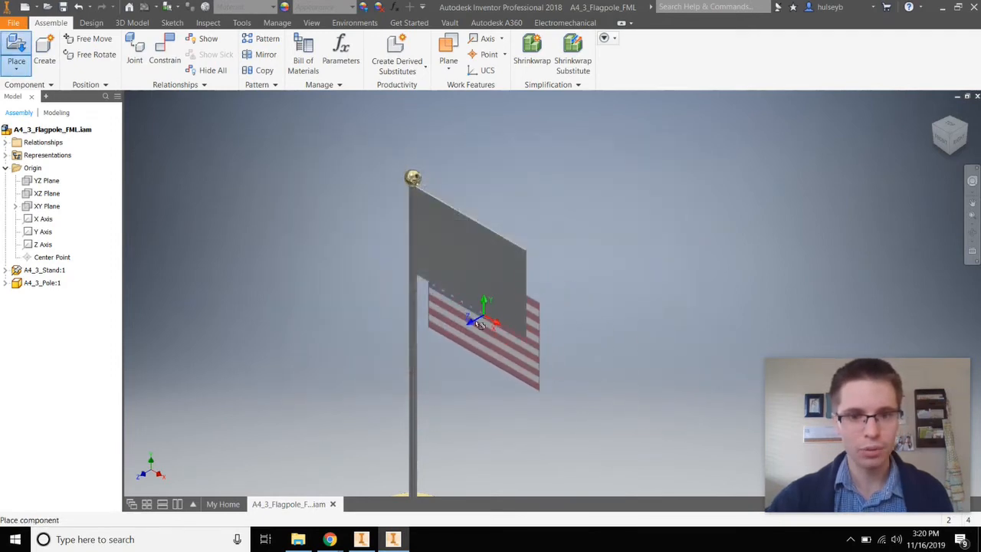
pyautogui.moveTo(521, 392); pyautogui.dragTo(440, 295, button='middle')
pyautogui.press('F4')
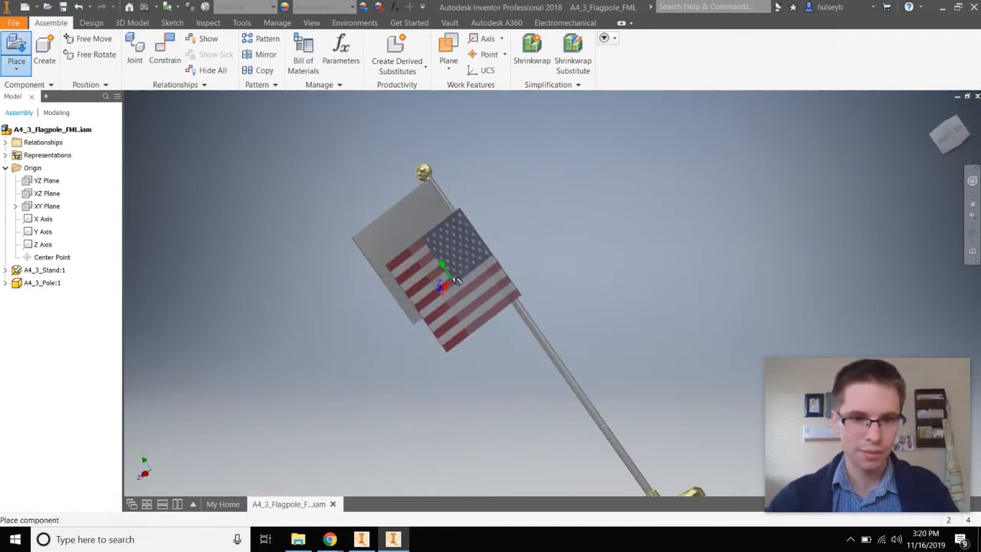
pyautogui.keyDown('shift'); pyautogui.moveTo(472, 337); pyautogui.dragTo(548, 326, button='middle'); pyautogui.keyUp('shift')
pyautogui.click(484, 252)
pyautogui.click(365, 334)
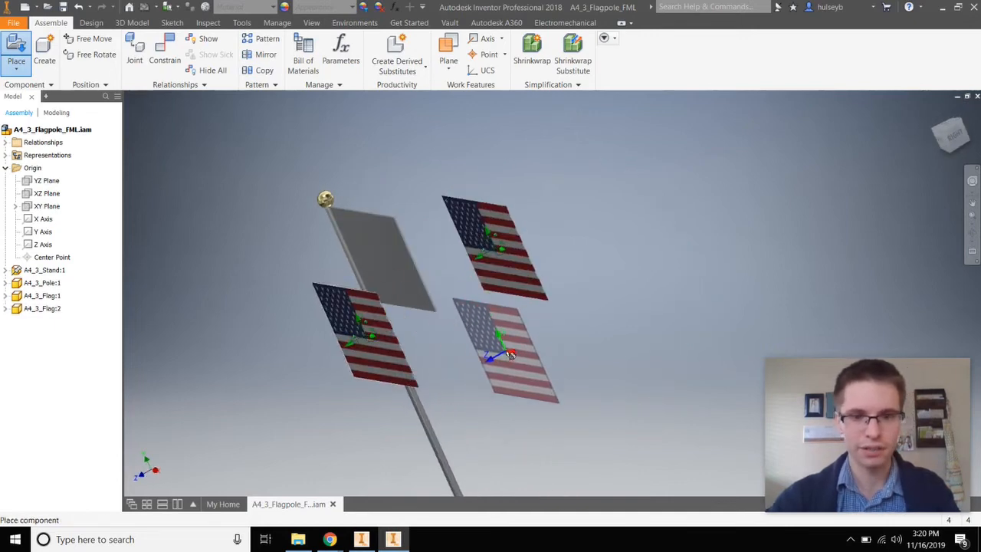
pyautogui.press('Escape')
# Step: Mate the rear flag's inner face to the back face of the pole's flag panel with a 0.000 in offset
pyautogui.keyDown('shift'); pyautogui.moveTo(499, 350); pyautogui.dragTo(466, 355, button='middle'); pyautogui.keyUp('shift')
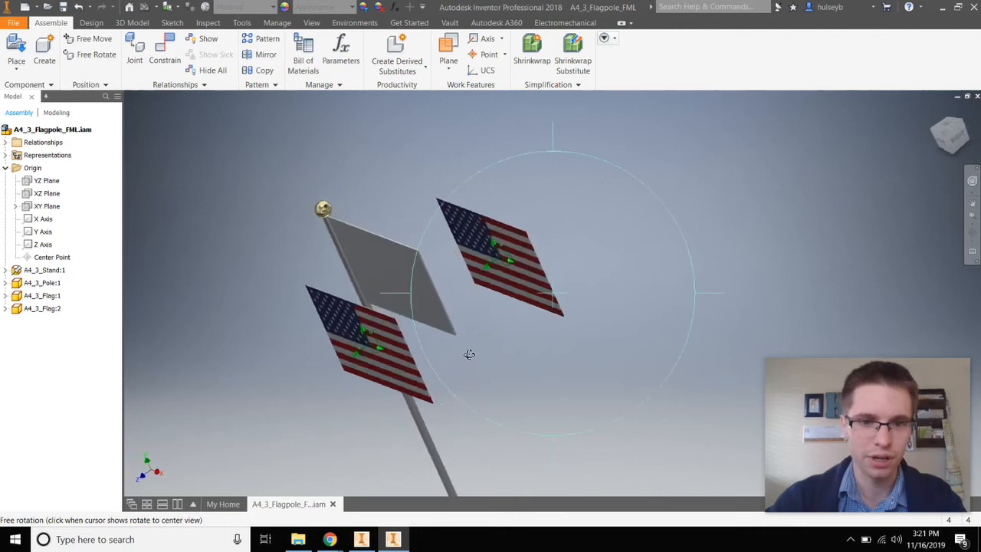
pyautogui.click(504, 264)
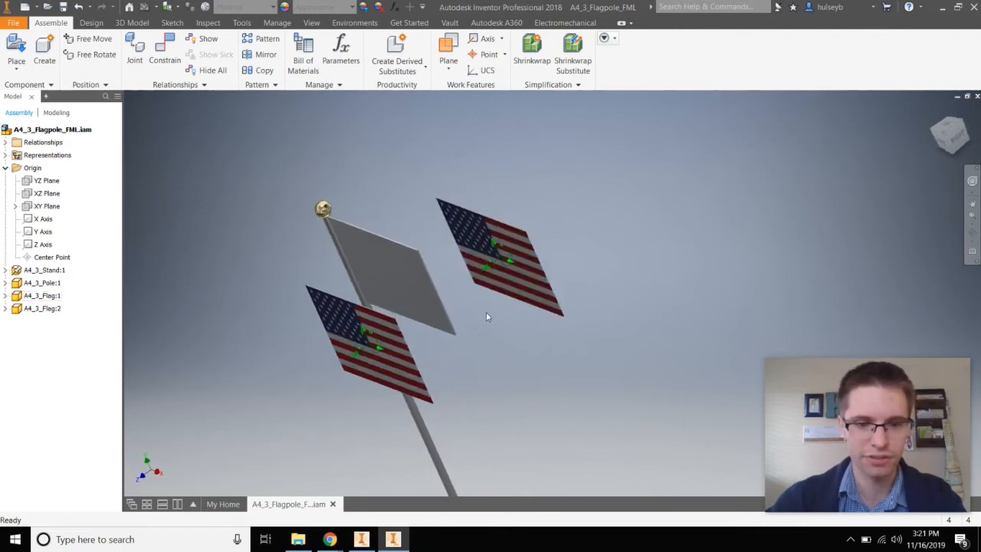
pyautogui.keyDown('shift'); pyautogui.moveTo(485, 312); pyautogui.dragTo(459, 337, button='middle'); pyautogui.keyUp('shift')
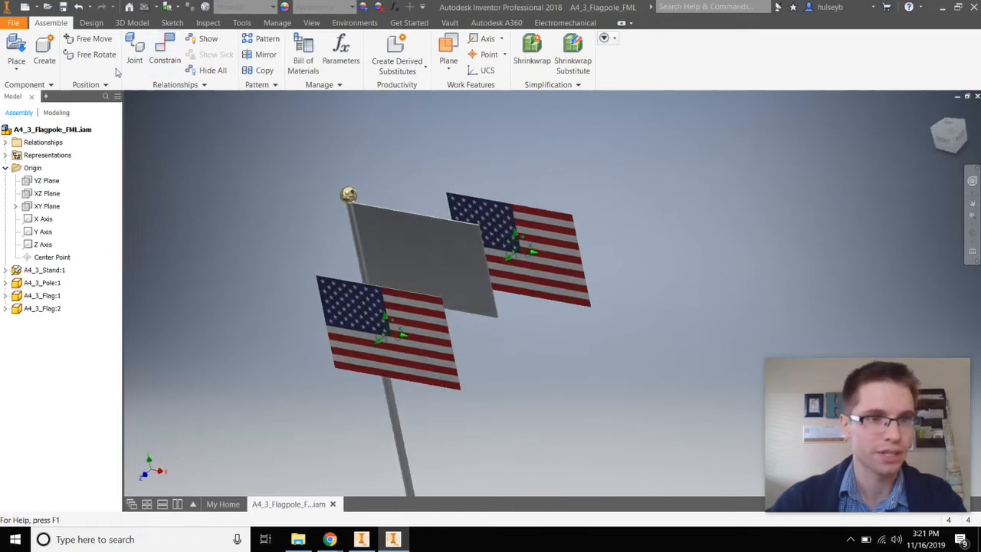
pyautogui.click(158, 55)
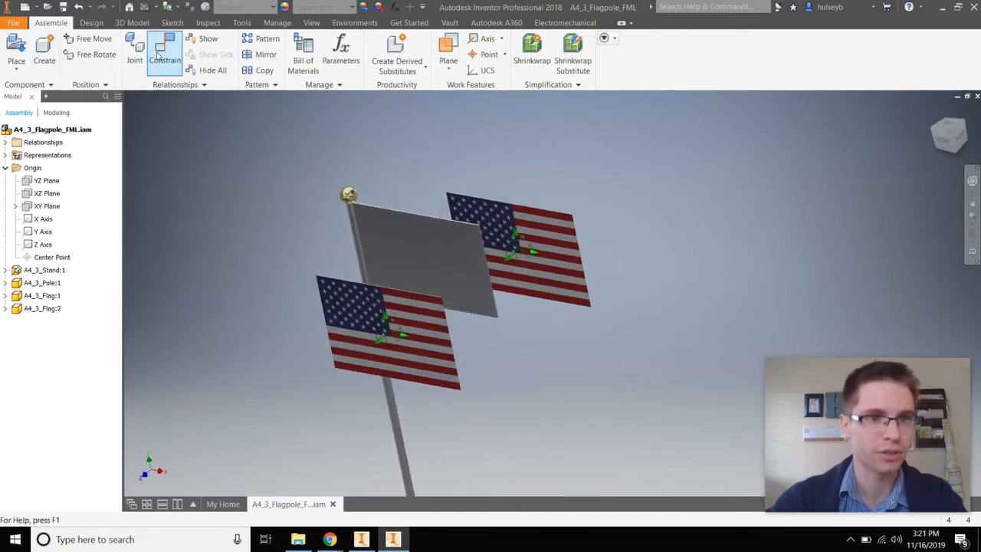
pyautogui.click(553, 239)
pyautogui.keyDown('shift'); pyautogui.moveTo(552, 242); pyautogui.dragTo(429, 301, button='middle'); pyautogui.keyUp('shift')
pyautogui.click(381, 269)
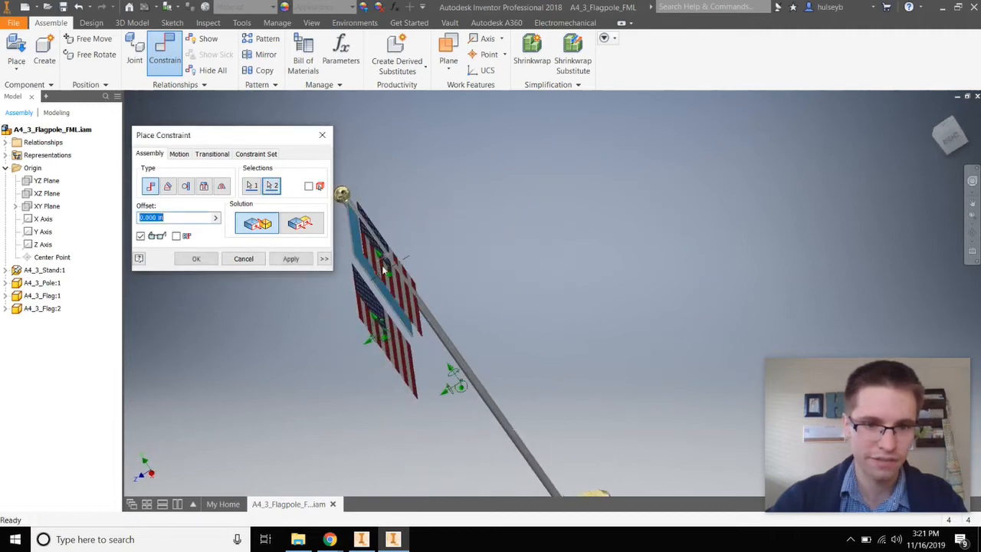
pyautogui.keyDown('shift'); pyautogui.moveTo(381, 269); pyautogui.dragTo(343, 281, button='middle'); pyautogui.keyUp('shift')
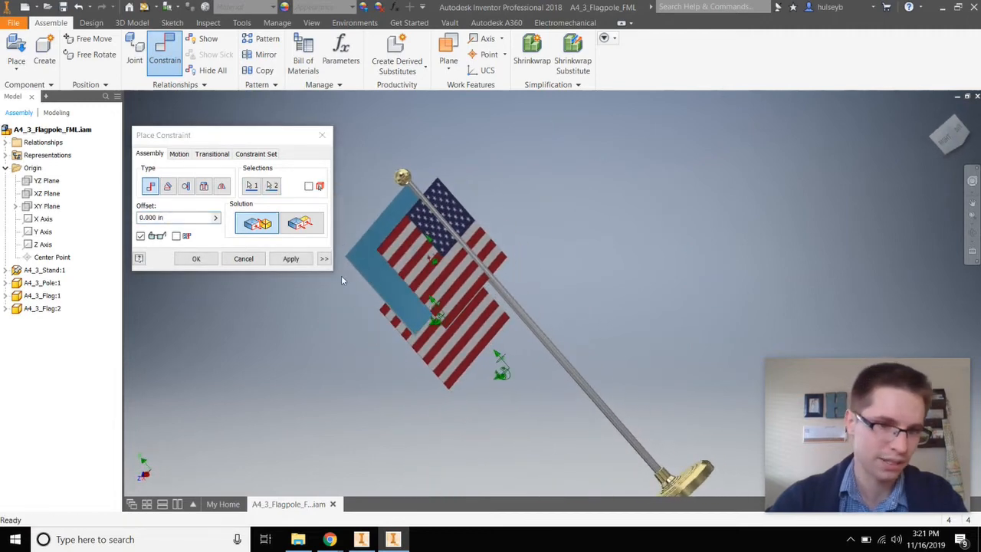
pyautogui.click(291, 259)
# Step: Constrain the rear flag's outer edge flush with the outer edge of the pole's flag panel at 0.000 in offset
pyautogui.scroll(5, 445, 299)
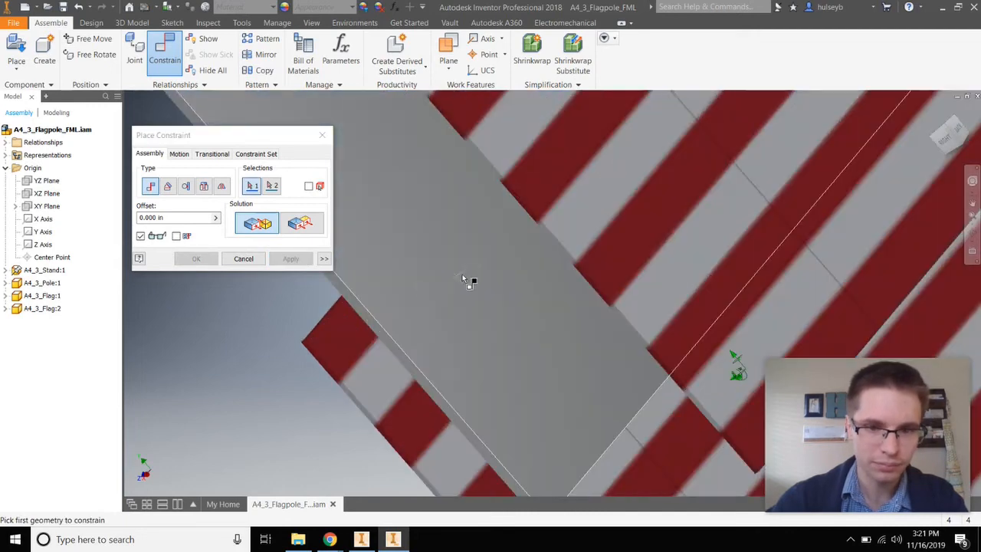
pyautogui.keyDown('shift'); pyautogui.moveTo(462, 274); pyautogui.dragTo(409, 296, button='middle'); pyautogui.keyUp('shift')
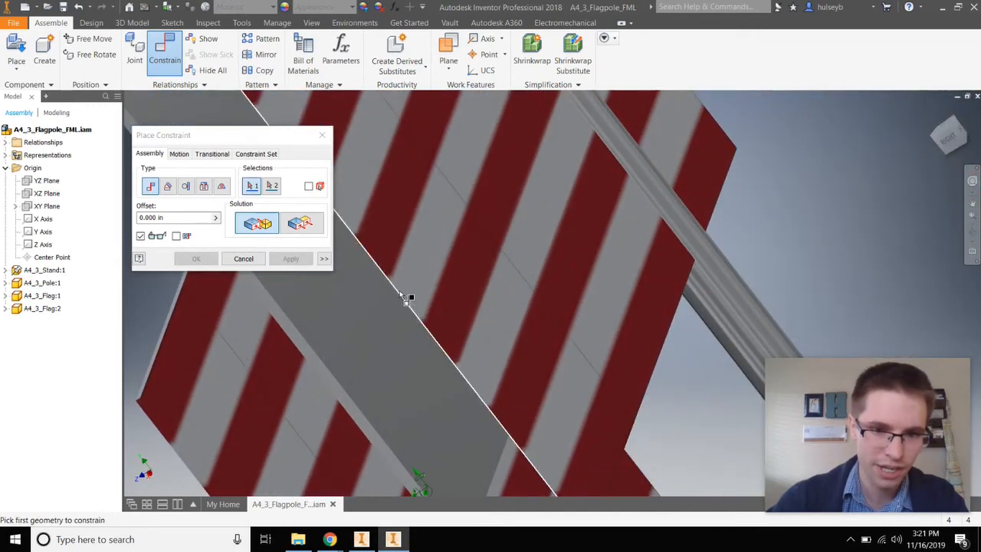
pyautogui.scroll(3, 410, 292)
pyautogui.click(429, 311)
pyautogui.scroll(-5, 449, 324)
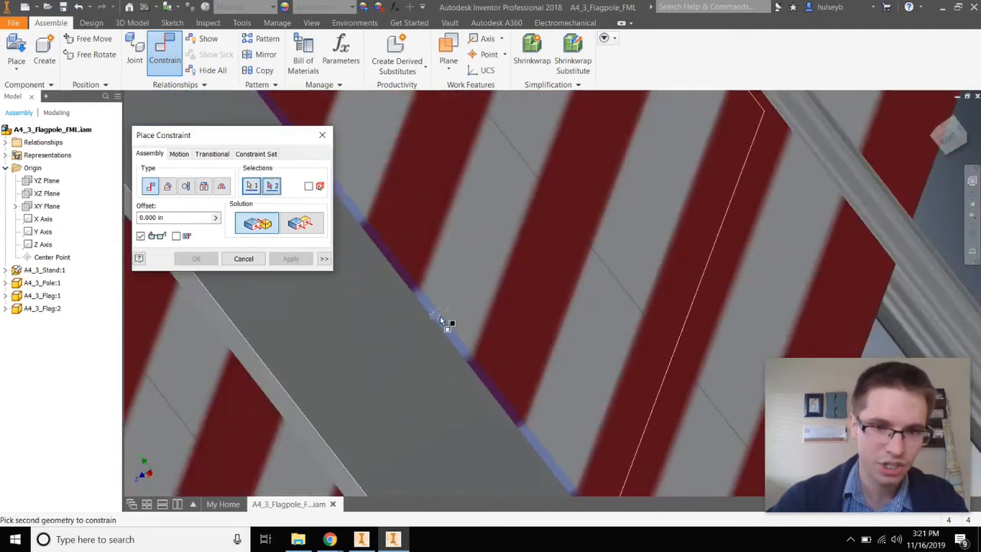
pyautogui.scroll(4, 405, 325)
pyautogui.click(432, 296)
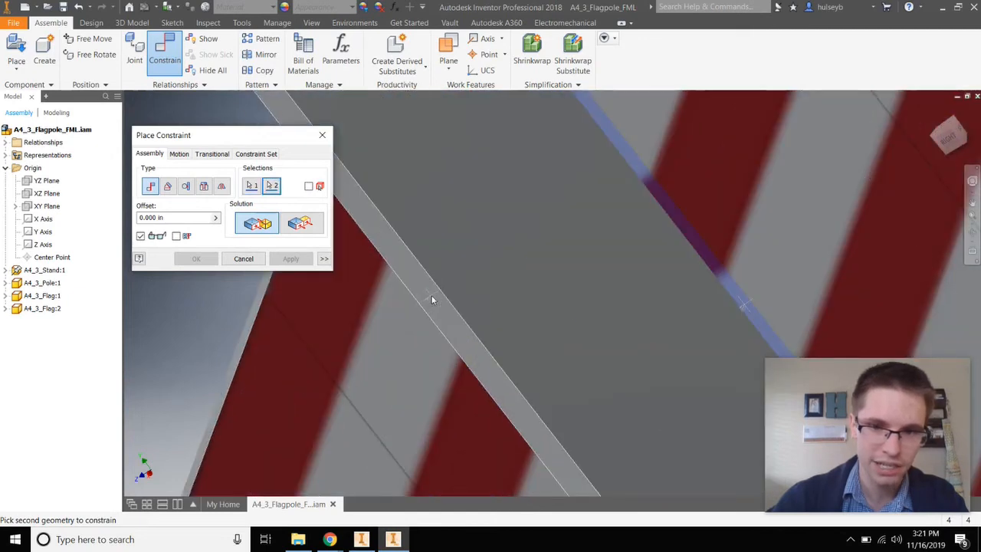
pyautogui.scroll(-5, 434, 297)
pyautogui.press('F4')
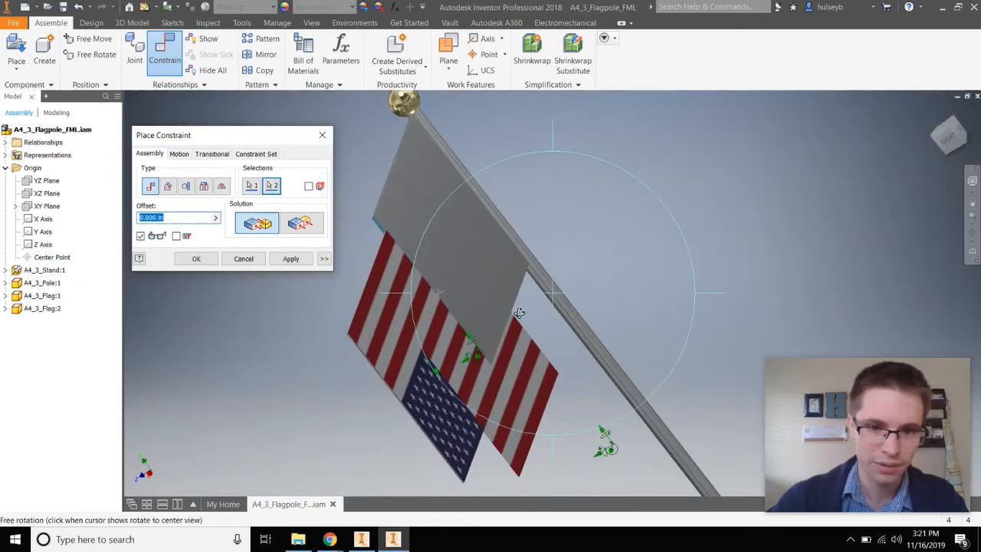
pyautogui.moveTo(500, 290)
pyautogui.keyDown('shift'); pyautogui.mouseDown(button='middle')
pyautogui.moveTo(532, 278)
pyautogui.moveTo(505, 271)
pyautogui.mouseUp(button='middle'); pyautogui.keyUp('shift')
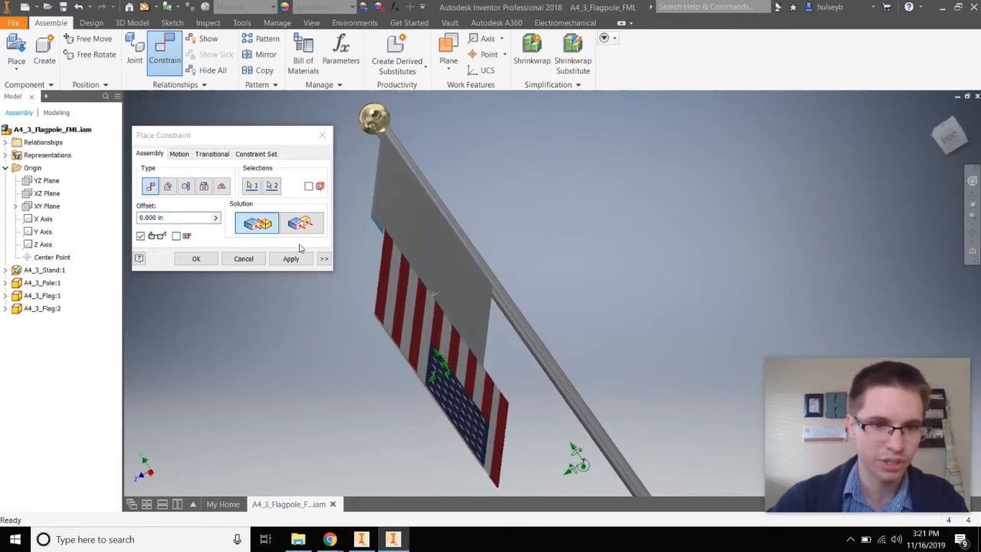
pyautogui.click(300, 223)
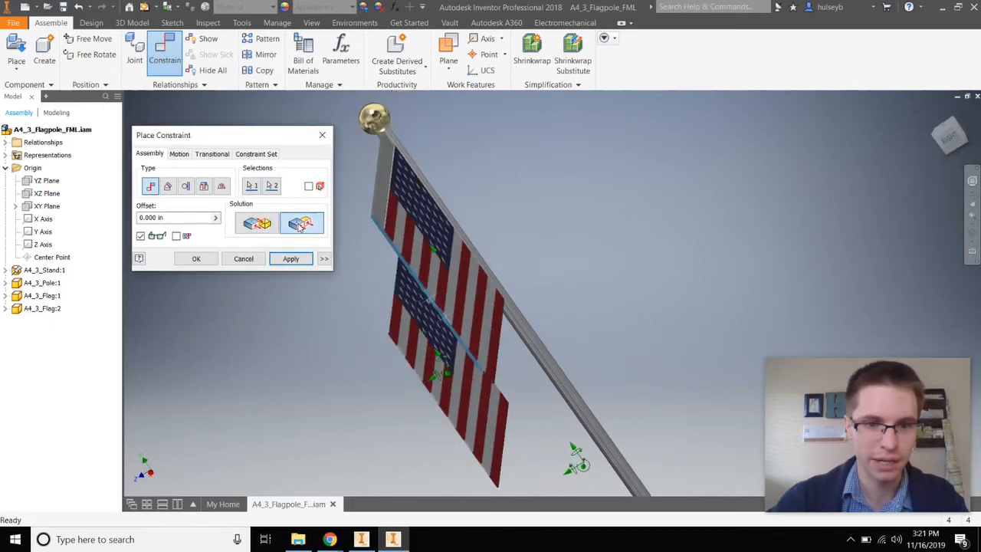
pyautogui.click(291, 259)
# Step: Constrain the rear flag's top edge flush with the top edge of the pole's flag panel at 0.000 in offset
pyautogui.keyDown('shift'); pyautogui.moveTo(378, 237); pyautogui.dragTo(404, 219, button='middle'); pyautogui.keyUp('shift')
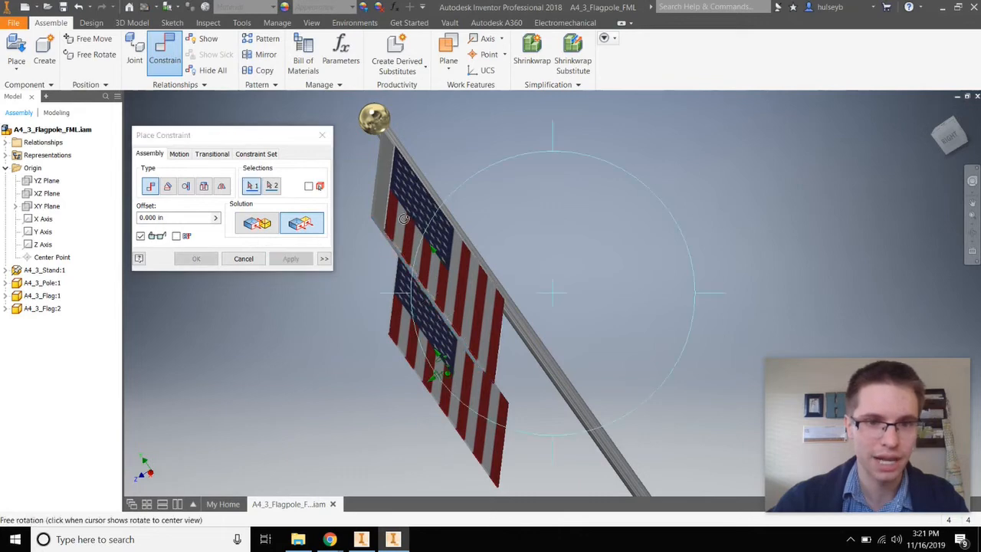
pyautogui.keyDown('shift'); pyautogui.moveTo(446, 243); pyautogui.dragTo(361, 234, button='middle'); pyautogui.keyUp('shift')
pyautogui.scroll(5, 526, 253)
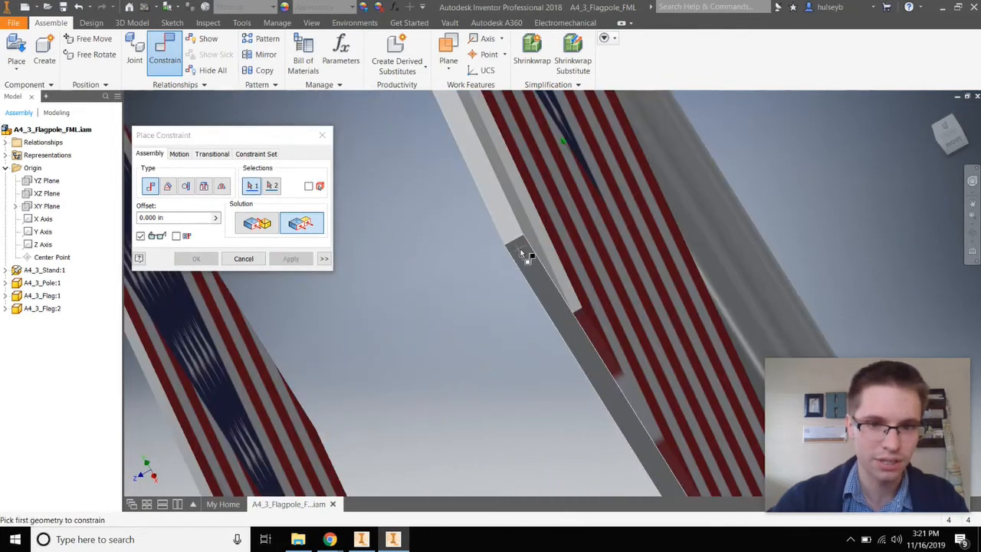
pyautogui.click(548, 245)
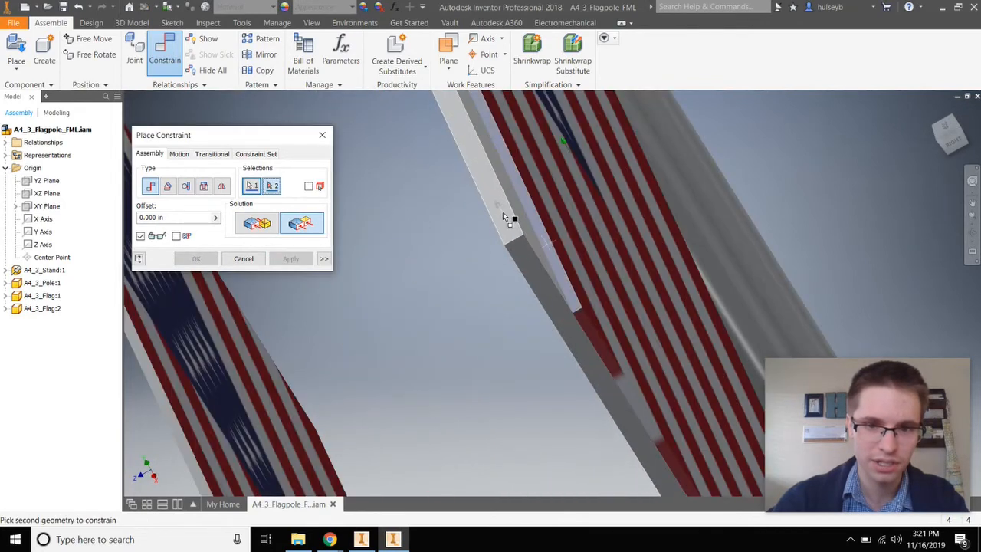
pyautogui.click(503, 212)
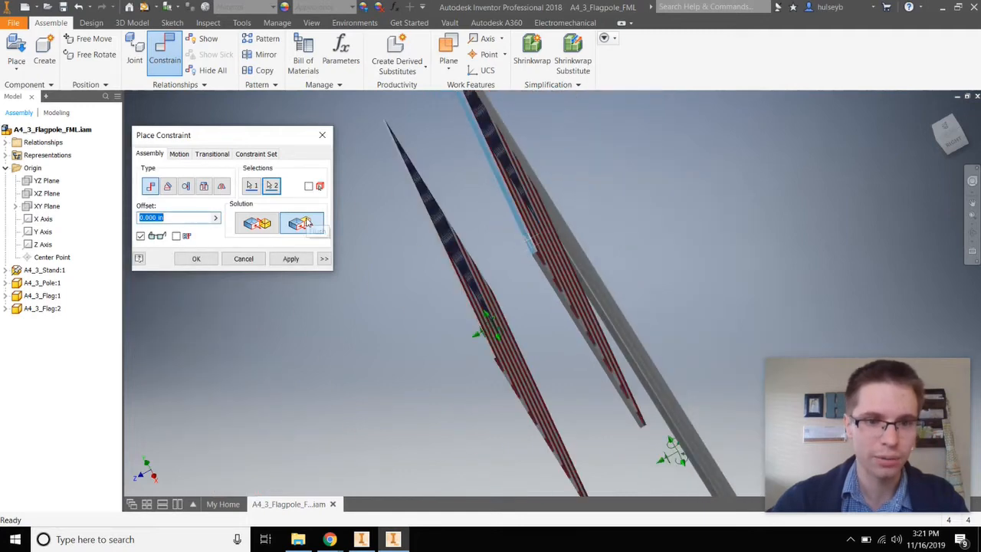
pyautogui.click(292, 259)
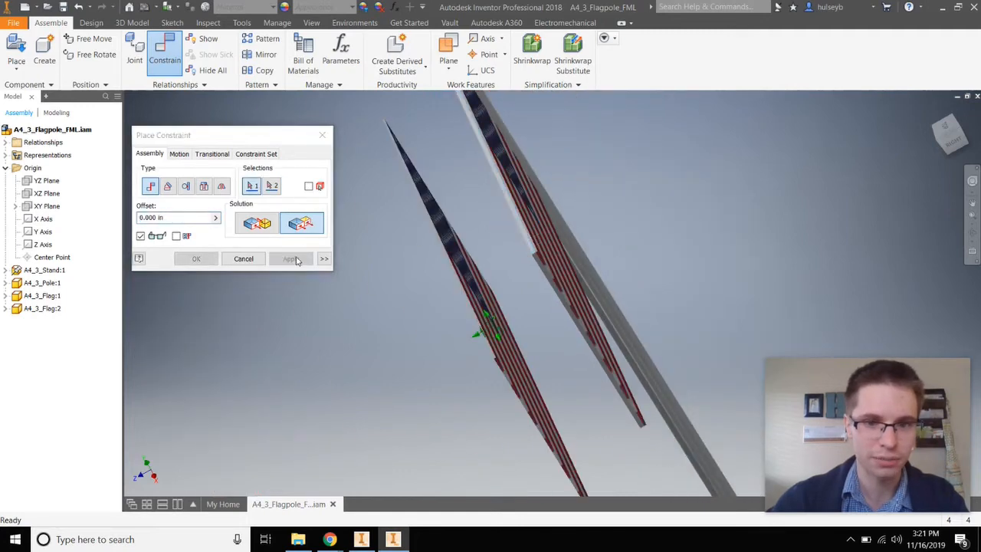
pyautogui.click(253, 263)
pyautogui.keyDown('shift'); pyautogui.moveTo(586, 265); pyautogui.dragTo(462, 218, button='middle'); pyautogui.keyUp('shift')
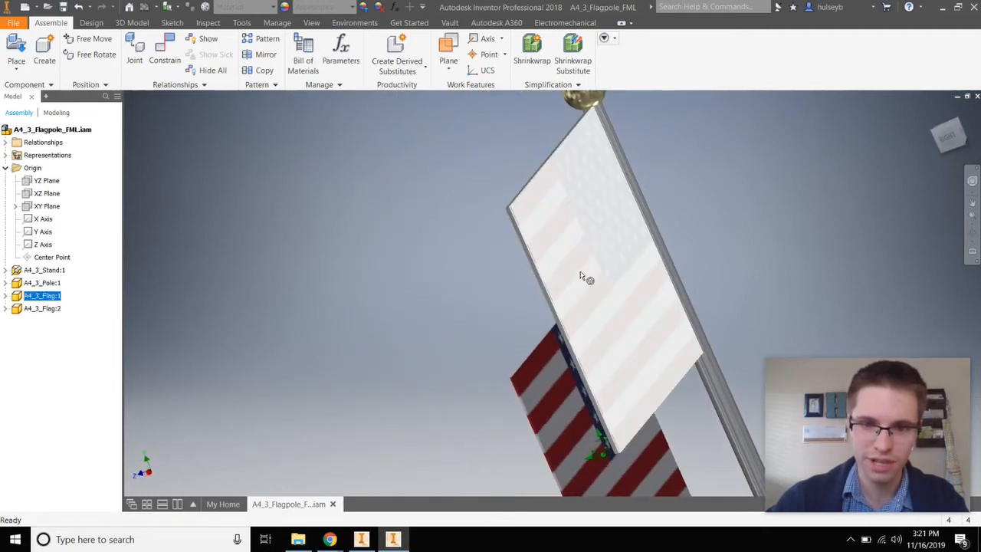
pyautogui.click(564, 297)
pyautogui.scroll(-3, 600, 324)
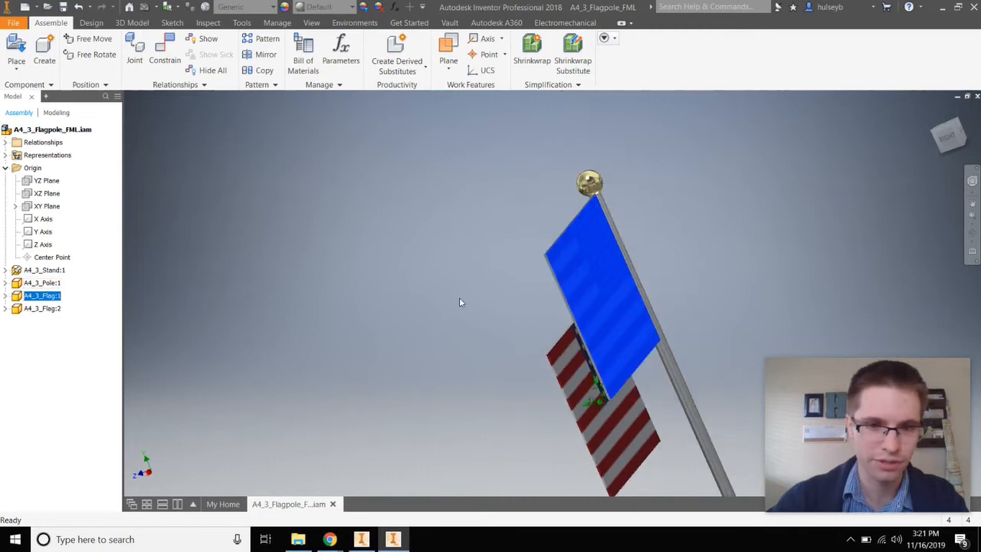
# Step: Mate the front flag's inner face to the front face of the pole's flag panel with a 0.000 in offset
pyautogui.keyDown('shift'); pyautogui.moveTo(459, 302); pyautogui.dragTo(406, 305, button='middle'); pyautogui.keyUp('shift')
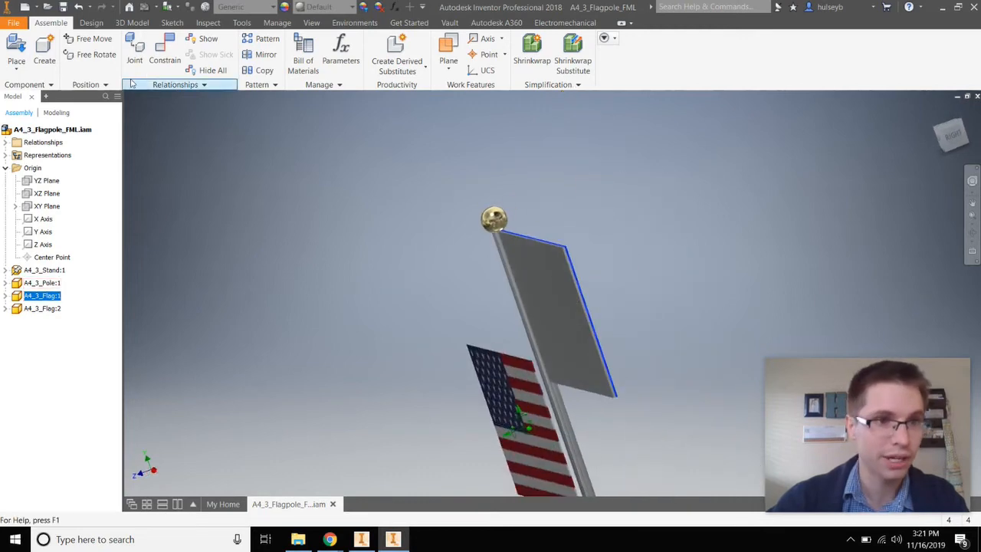
pyautogui.keyDown('shift'); pyautogui.moveTo(559, 299); pyautogui.dragTo(742, 313, button='middle'); pyautogui.keyUp('shift')
pyautogui.click(641, 398)
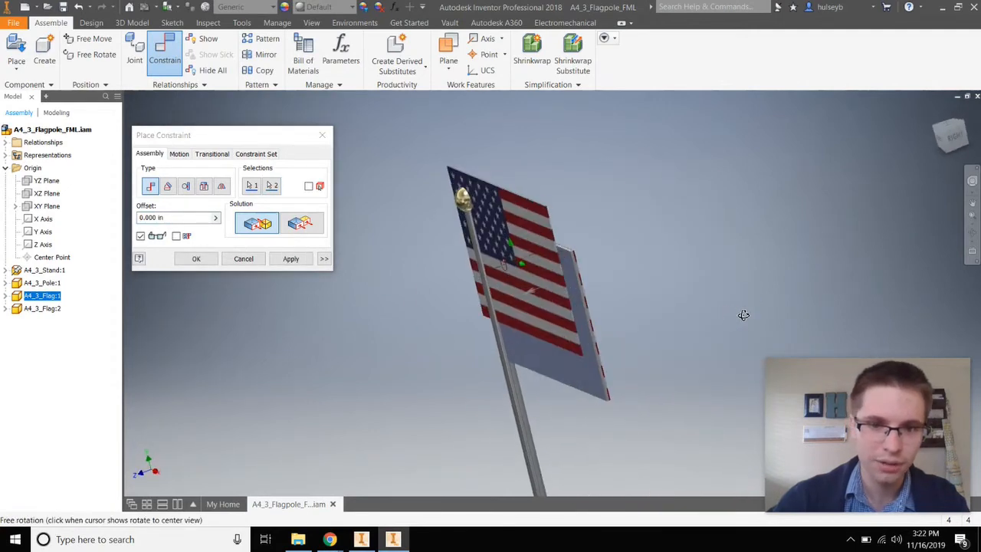
pyautogui.click(291, 259)
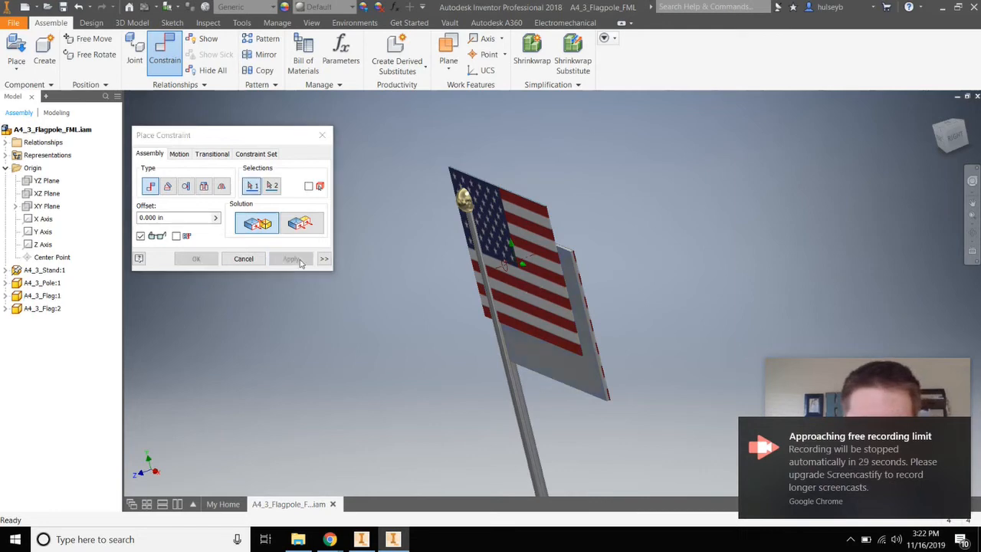
# Step: Constrain the front flag's bottom edge flush with the bottom edge of the pole's flag panel at 0.000 in offset
pyautogui.keyDown('shift'); pyautogui.moveTo(549, 337); pyautogui.dragTo(571, 377, button='middle'); pyautogui.keyUp('shift')
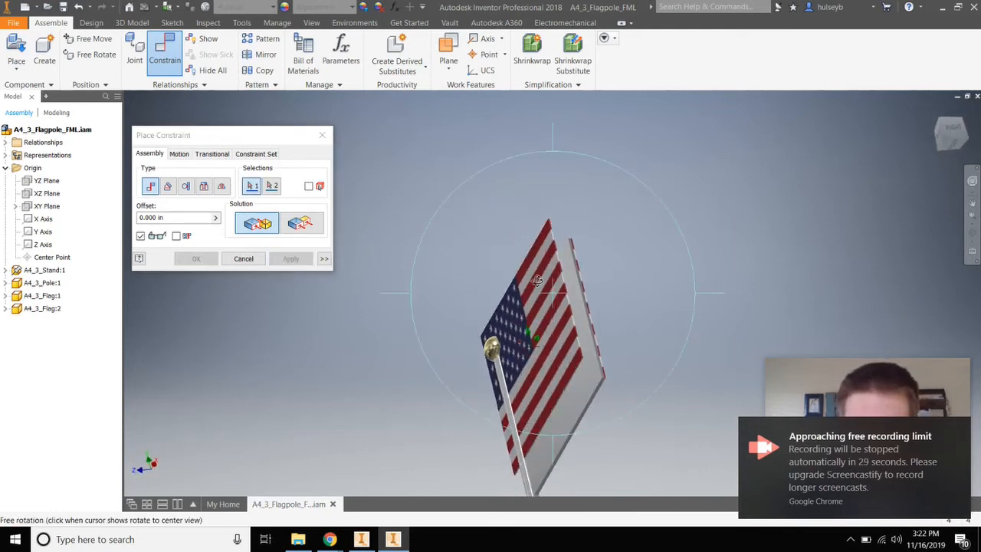
pyautogui.scroll(5, 577, 387)
pyautogui.scroll(5, 578, 359)
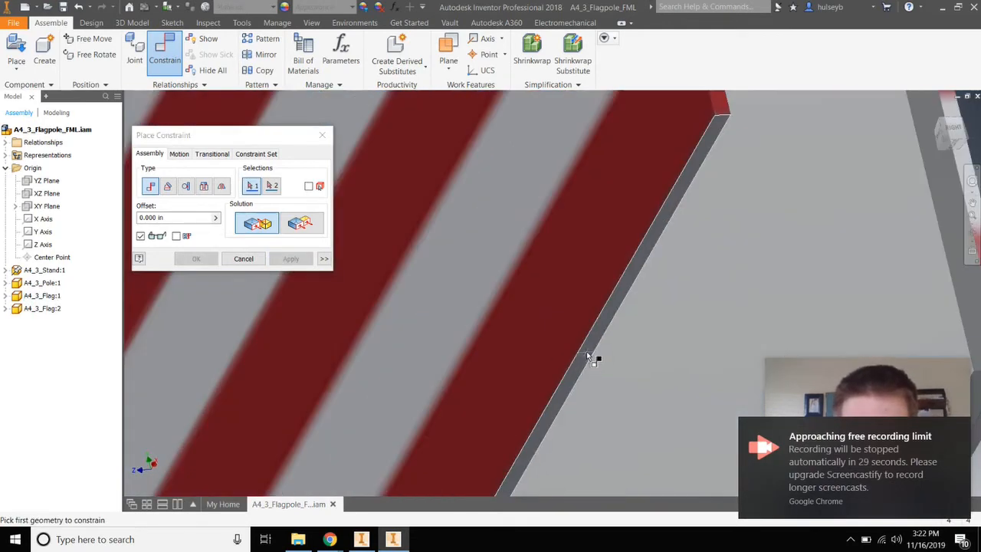
pyautogui.click(587, 351)
pyautogui.scroll(-4, 594, 383)
pyautogui.scroll(4, 622, 407)
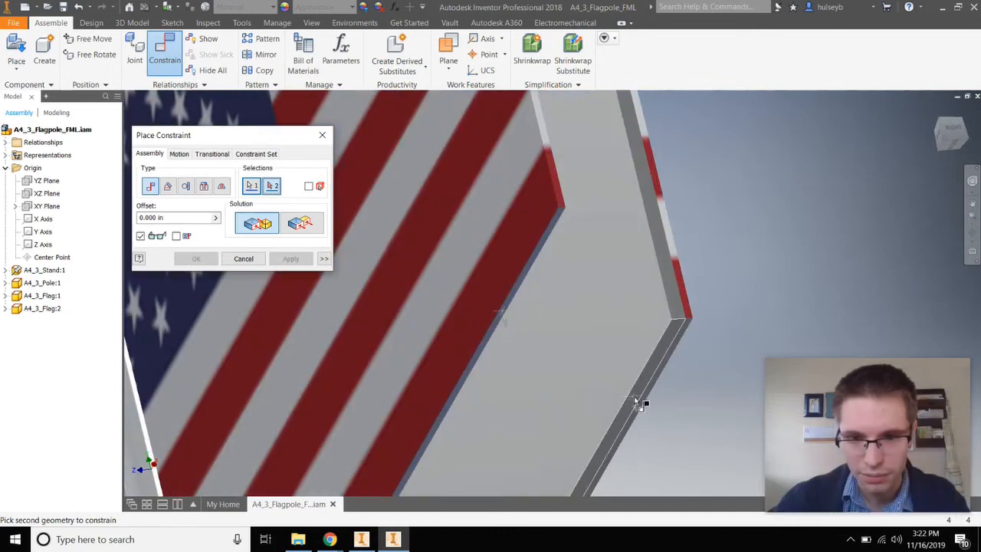
pyautogui.click(635, 403)
pyautogui.scroll(-4, 632, 404)
pyautogui.click(300, 223)
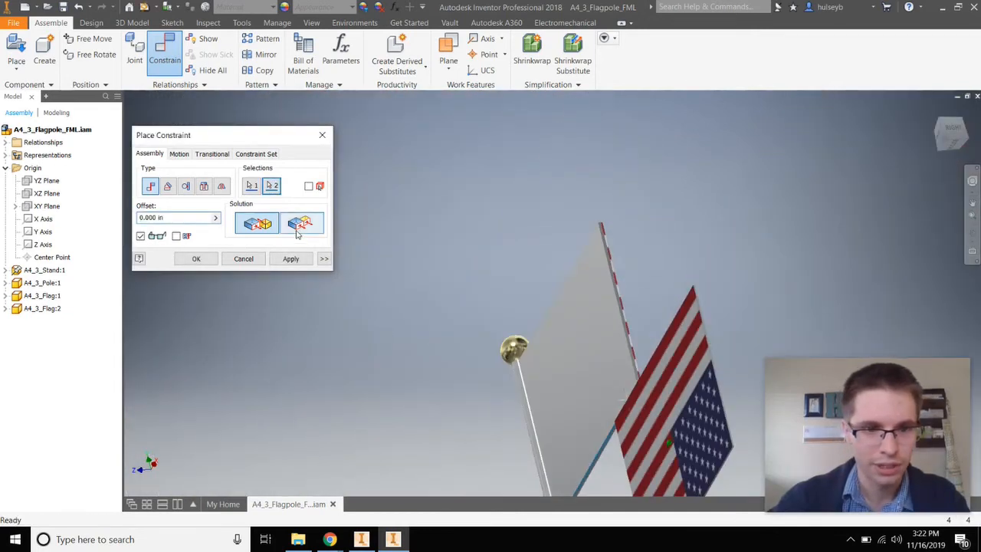
pyautogui.click(291, 258)
# Step: Constrain the front flag's outer edge flush with the panel's outer edge at 0.000 in offset and finish placing constraints
pyautogui.keyDown('shift'); pyautogui.moveTo(570, 312); pyautogui.dragTo(593, 289, button='middle'); pyautogui.keyUp('shift')
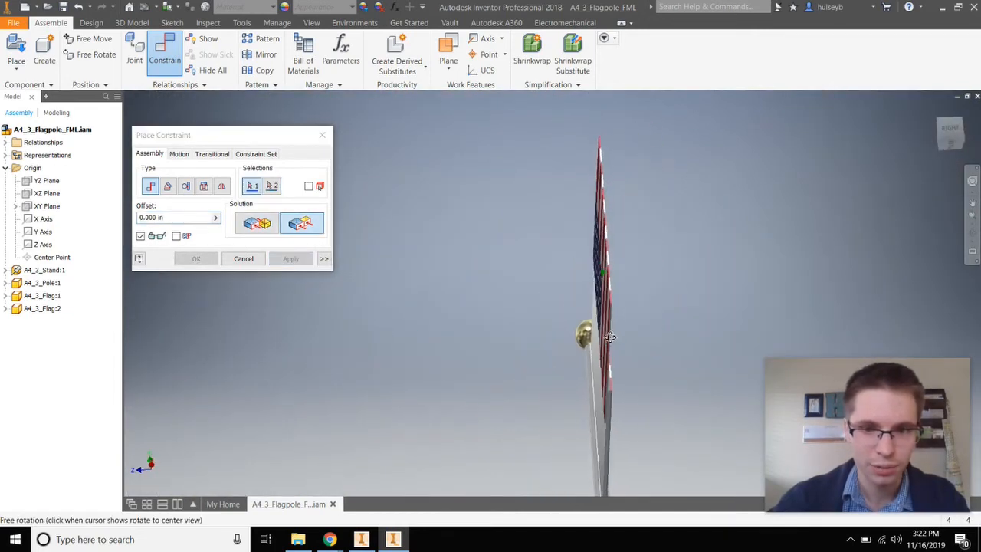
pyautogui.scroll(5, 590, 287)
pyautogui.scroll(3, 611, 270)
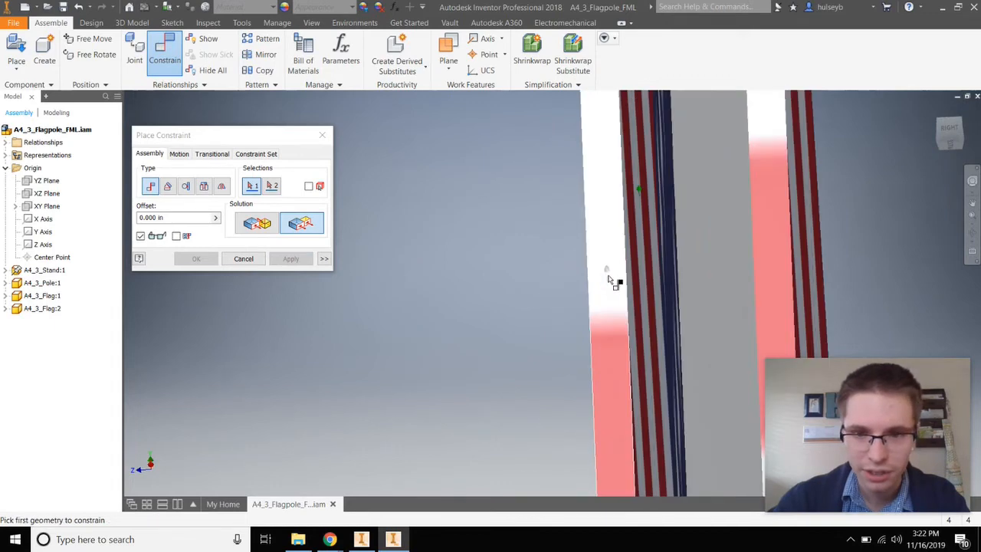
pyautogui.click(613, 278)
pyautogui.scroll(-2, 667, 344)
pyautogui.scroll(3, 679, 372)
pyautogui.click(676, 367)
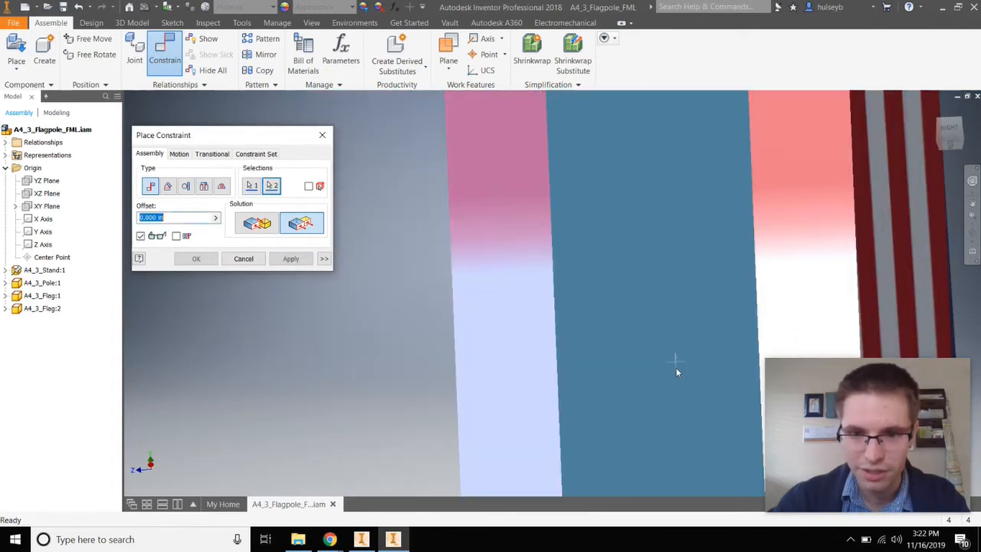
pyautogui.scroll(-3, 676, 368)
pyautogui.keyDown('shift'); pyautogui.moveTo(676, 368); pyautogui.dragTo(640, 357, button='middle'); pyautogui.keyUp('shift')
pyautogui.scroll(-5, 665, 343)
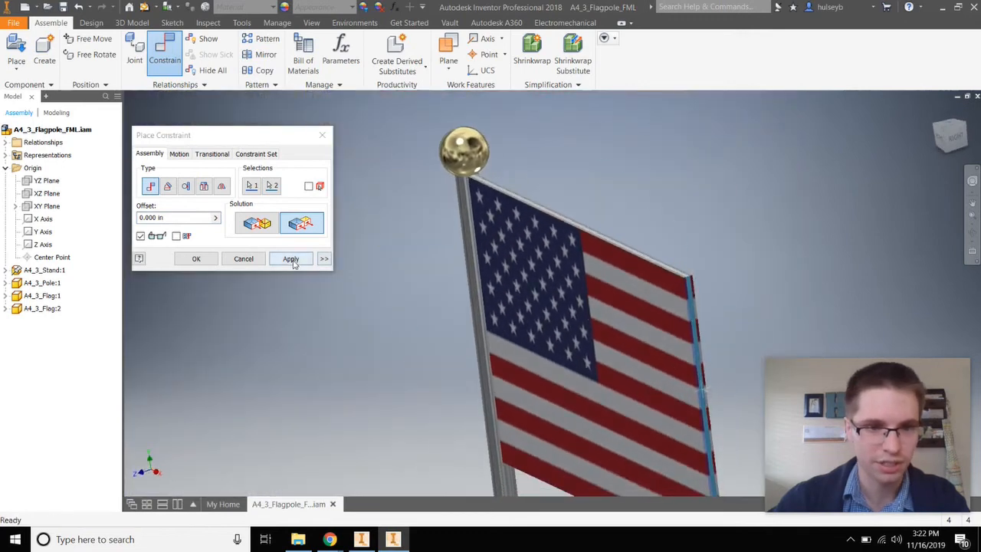
pyautogui.click(291, 258)
pyautogui.click(244, 258)
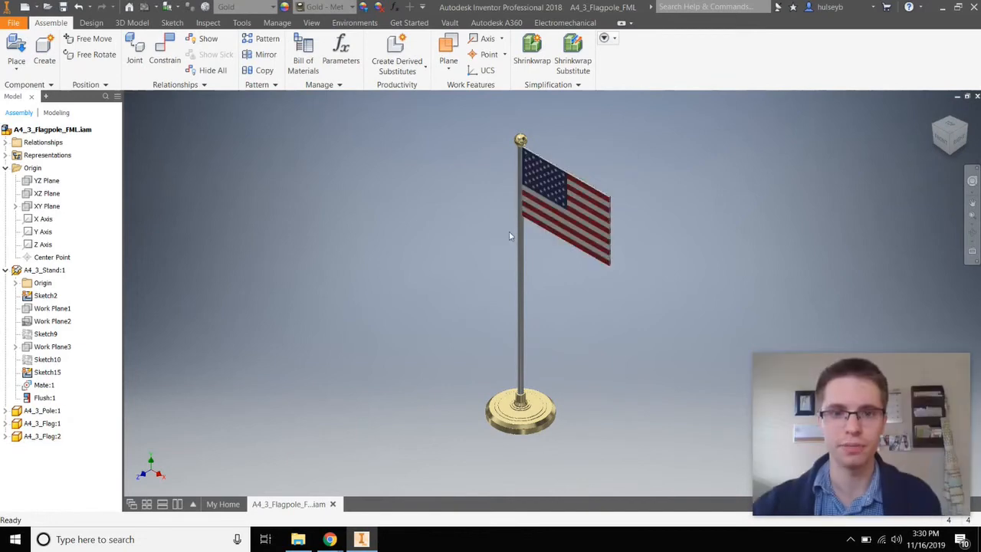
# Step: Open the A4_3_Stand part for in-place editing within the assembly
pyautogui.scroll(5, 531, 404)
pyautogui.scroll(-5, 571, 348)
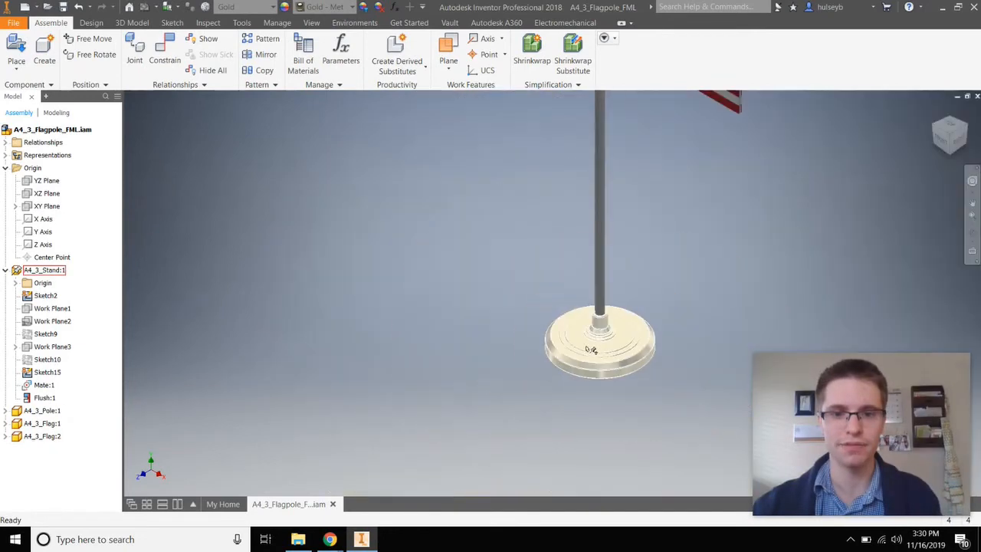
pyautogui.scroll(4, 621, 328)
pyautogui.scroll(-5, 639, 318)
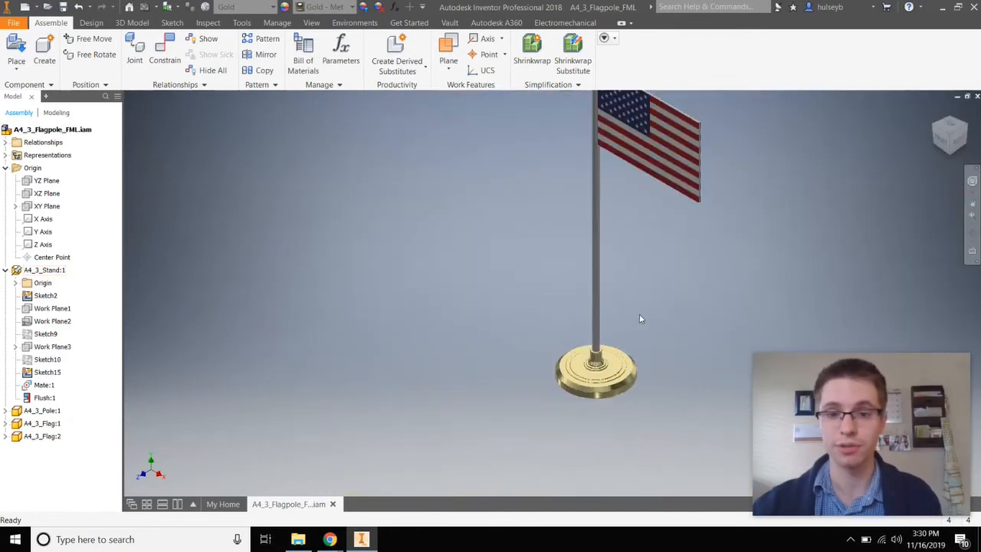
pyautogui.scroll(2, 645, 274)
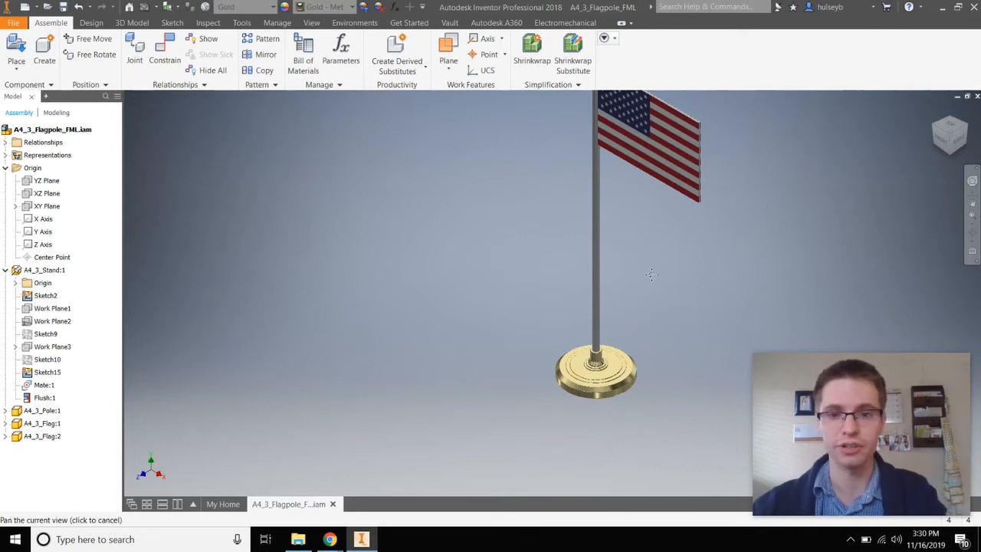
pyautogui.moveTo(635, 294); pyautogui.dragTo(604, 324, button='middle')
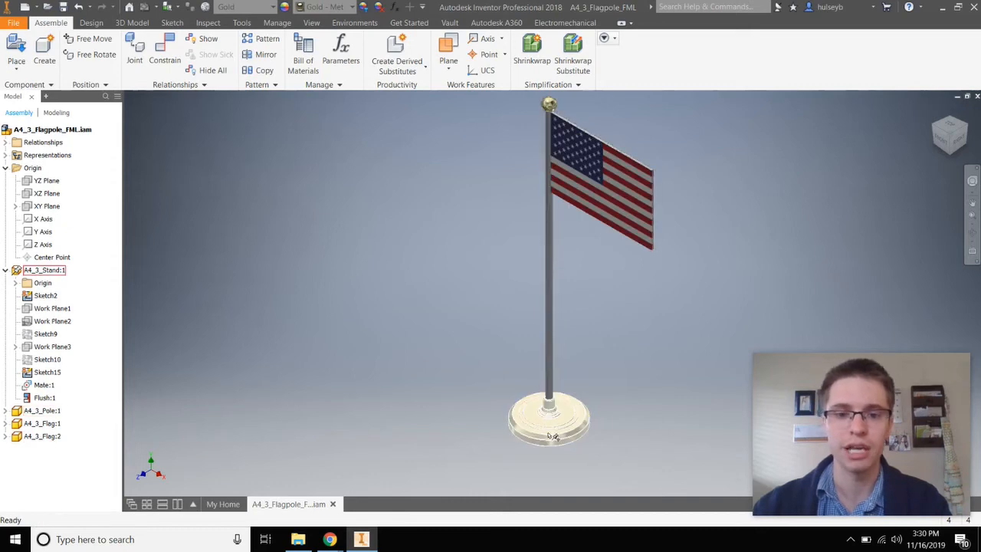
pyautogui.doubleClick(550, 435)
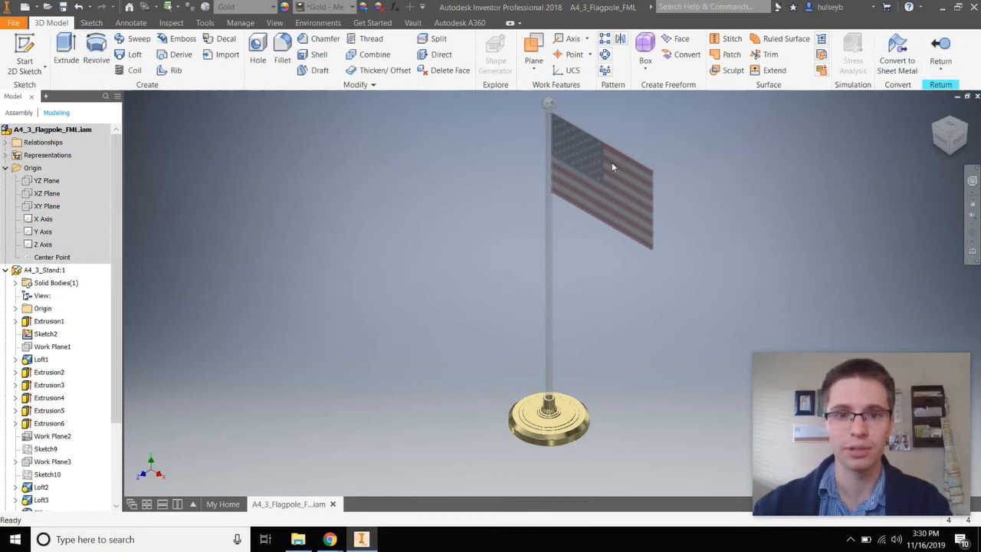
# Step: Start a 2D sketch on the flat top face of the stand's base
pyautogui.scroll(-3, 13, 473)
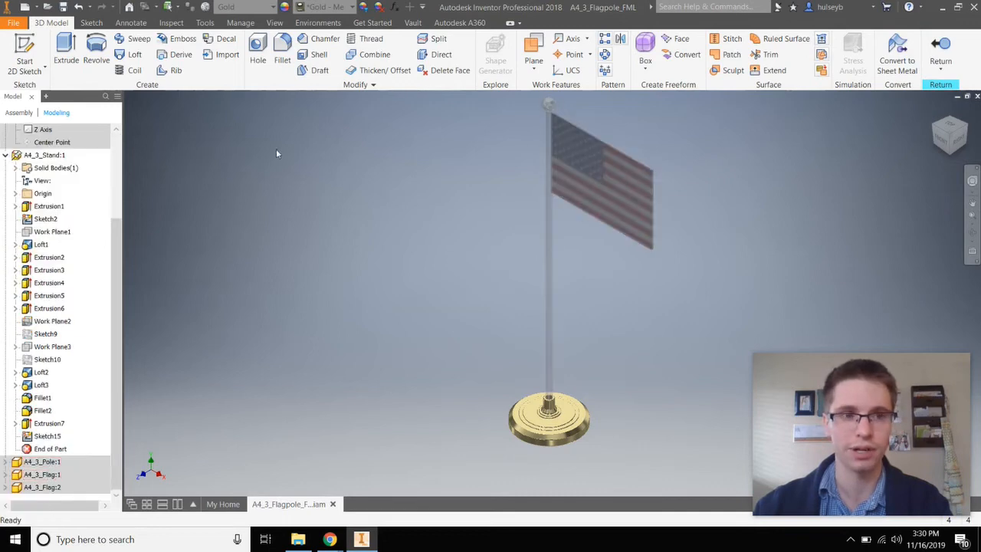
pyautogui.click(24, 60)
pyautogui.scroll(-3, 544, 431)
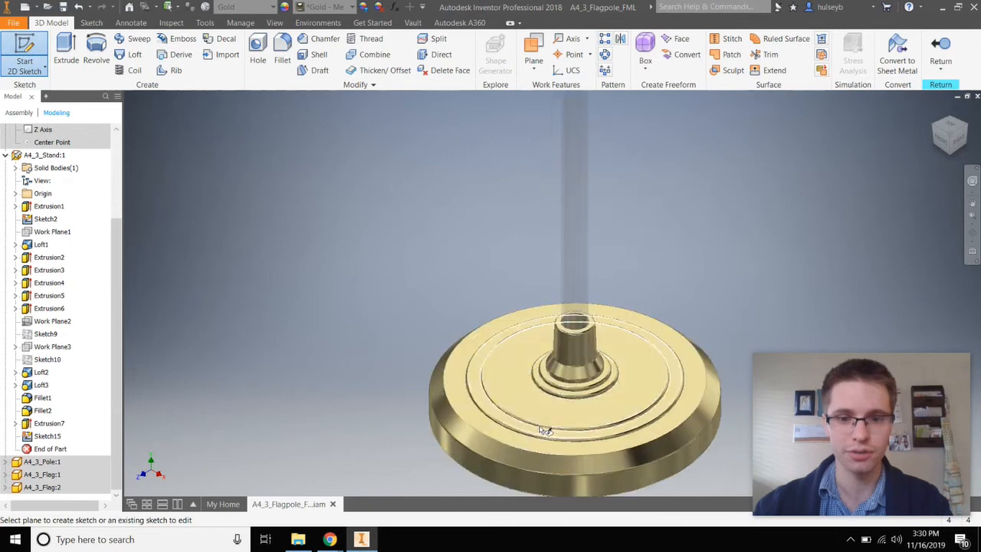
pyautogui.click(544, 408)
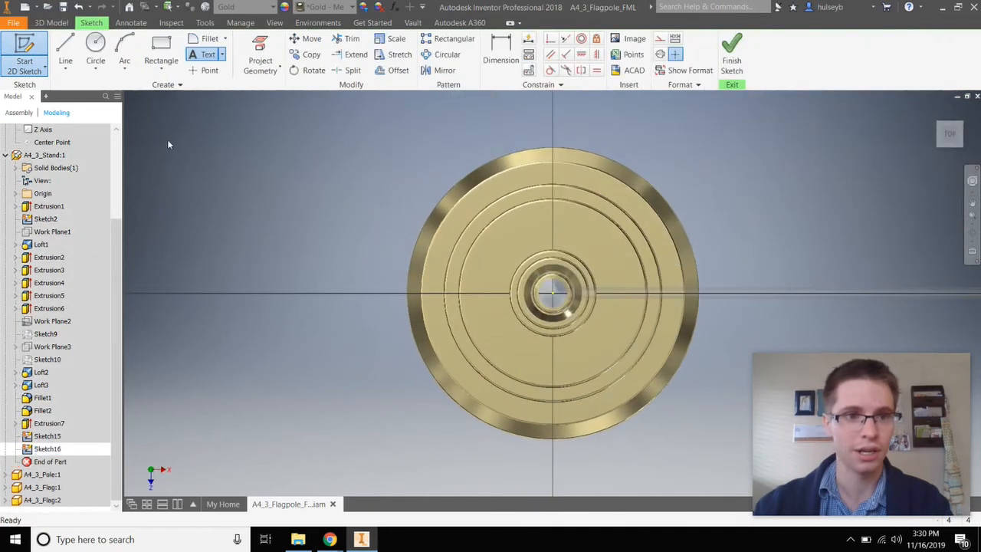
# Step: Add the author's last name as size 1 Tahoma sketch text and center it in front of the stand's hub
pyautogui.click(206, 56)
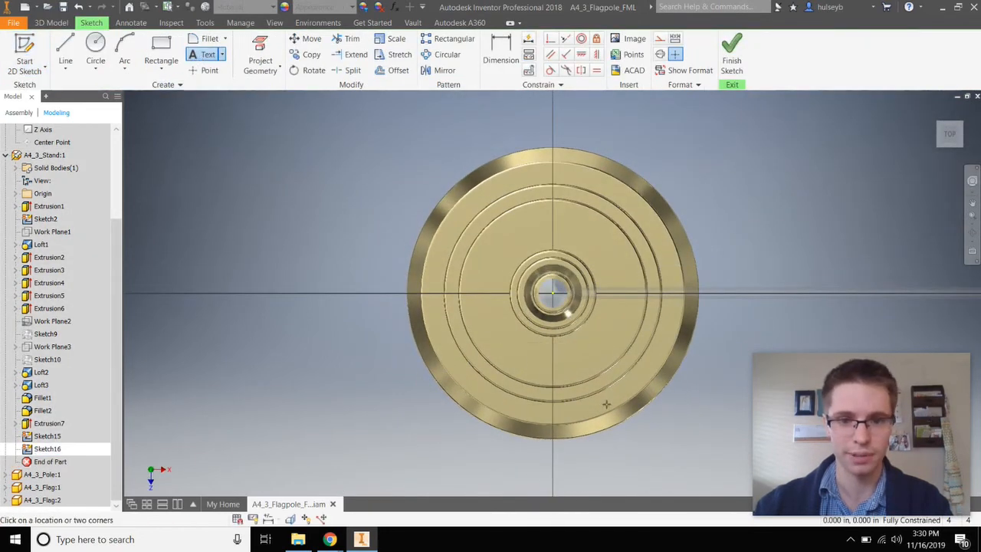
pyautogui.moveTo(619, 396); pyautogui.dragTo(507, 342)
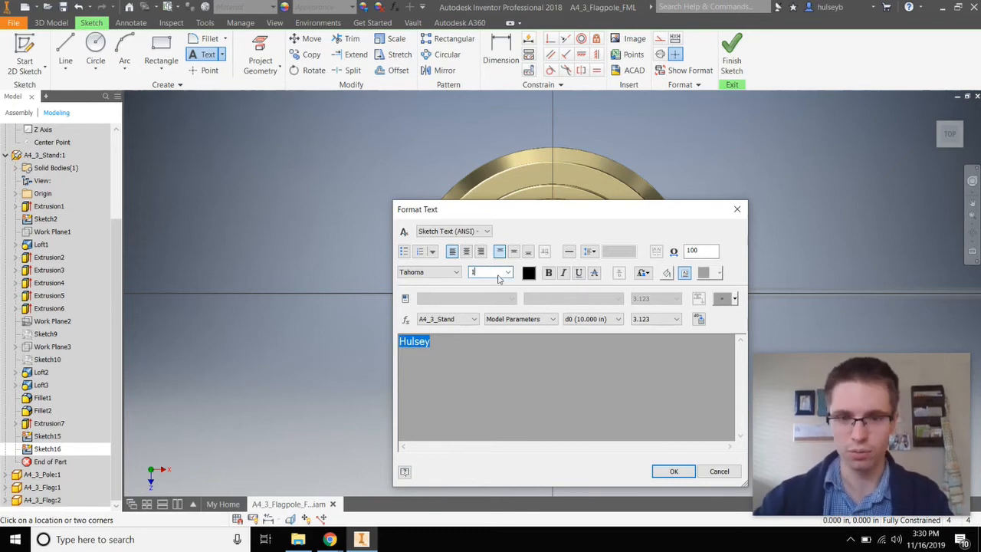
pyautogui.press('Return')
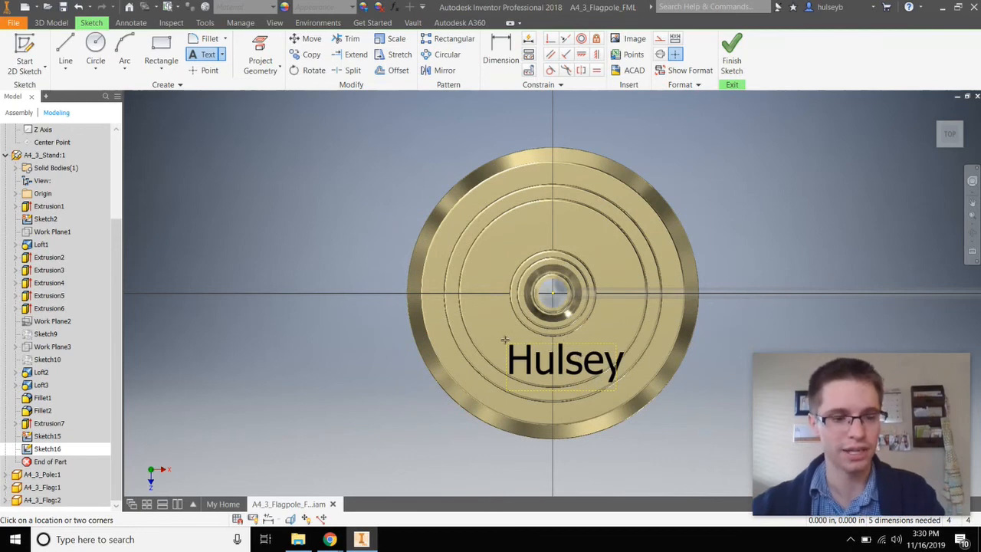
pyautogui.press('Escape')
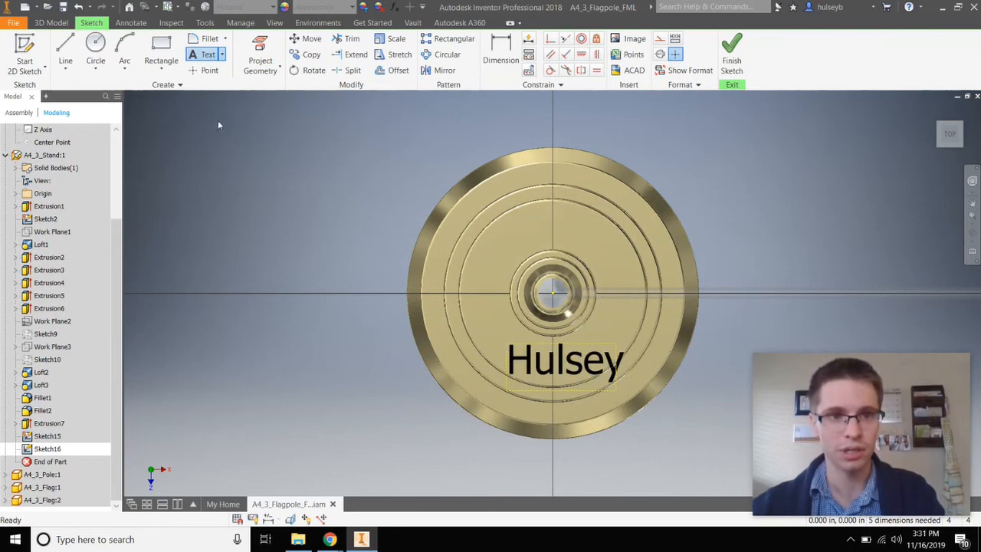
pyautogui.moveTo(537, 367); pyautogui.dragTo(522, 357)
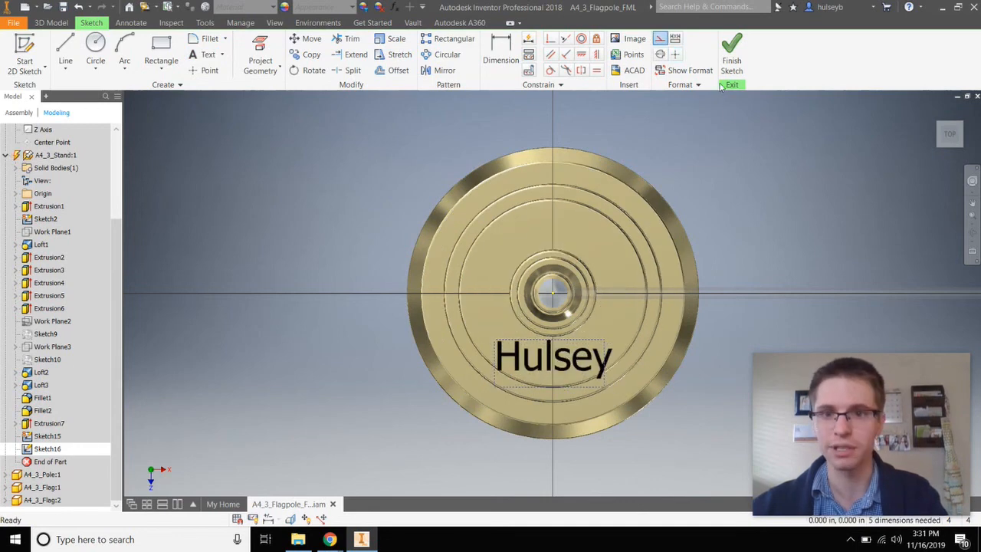
# Step: Finish the text sketch and return to the full flagpole assembly in its home view
pyautogui.click(731, 58)
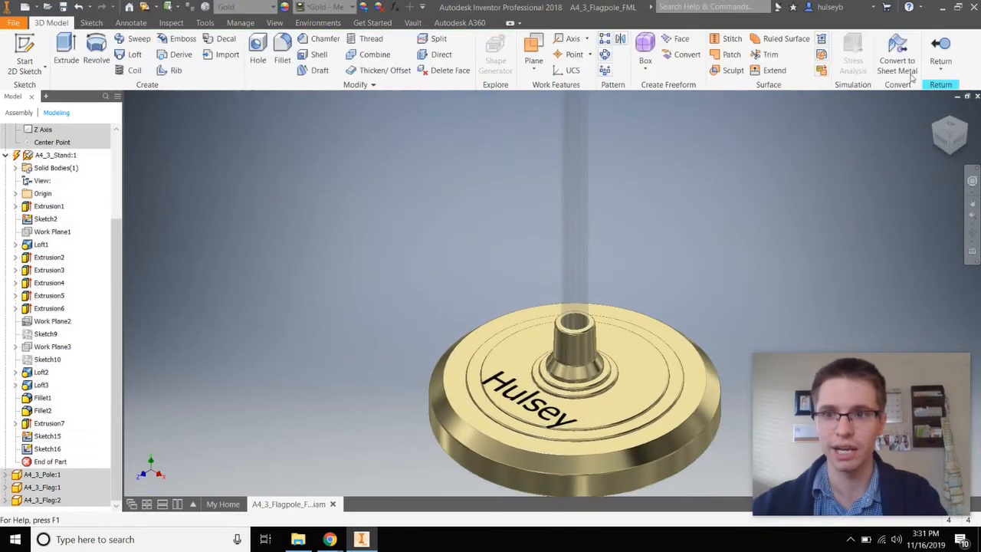
pyautogui.click(940, 47)
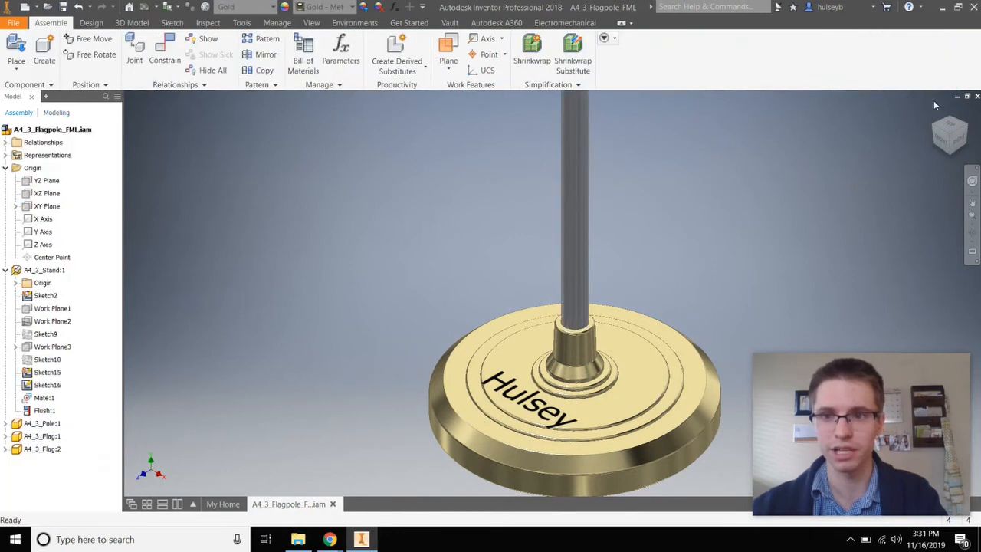
pyautogui.click(933, 113)
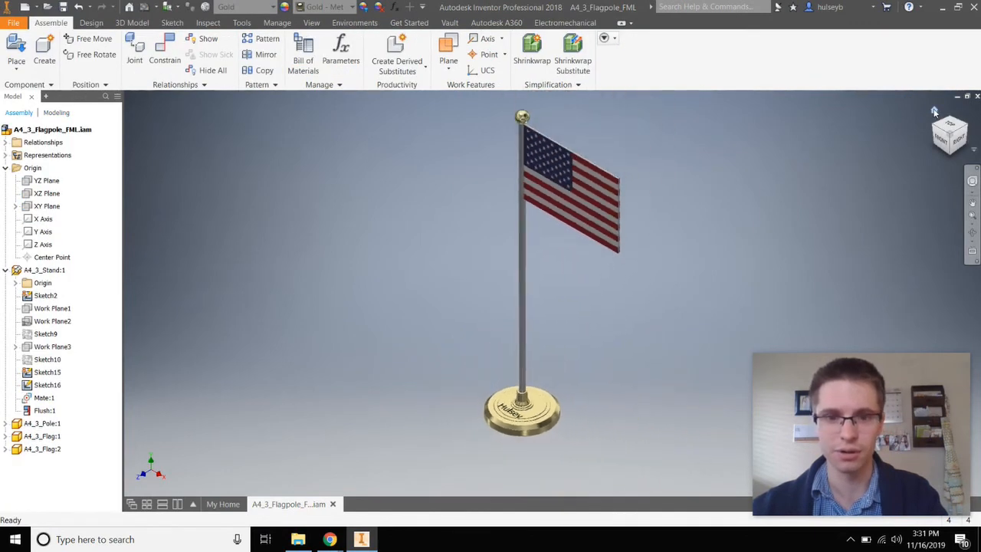
# Step: Capture the complete flagpole with the Snipping Tool and switch to the IED A4.3 - Assembly Creation document in Chrome
pyautogui.press('super')
pyautogui.write('snip')
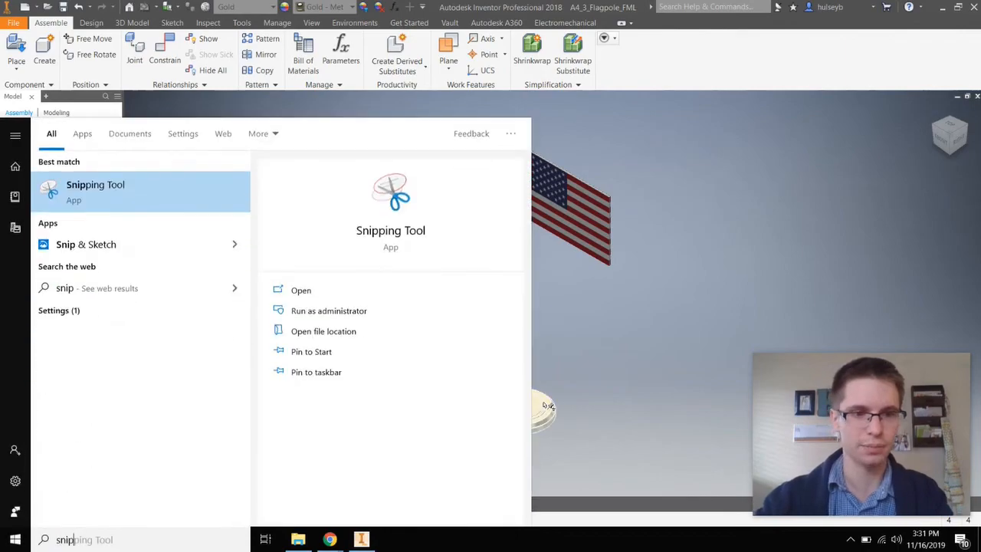
pyautogui.press('Return')
pyautogui.hotkey('ctrl', 'n')
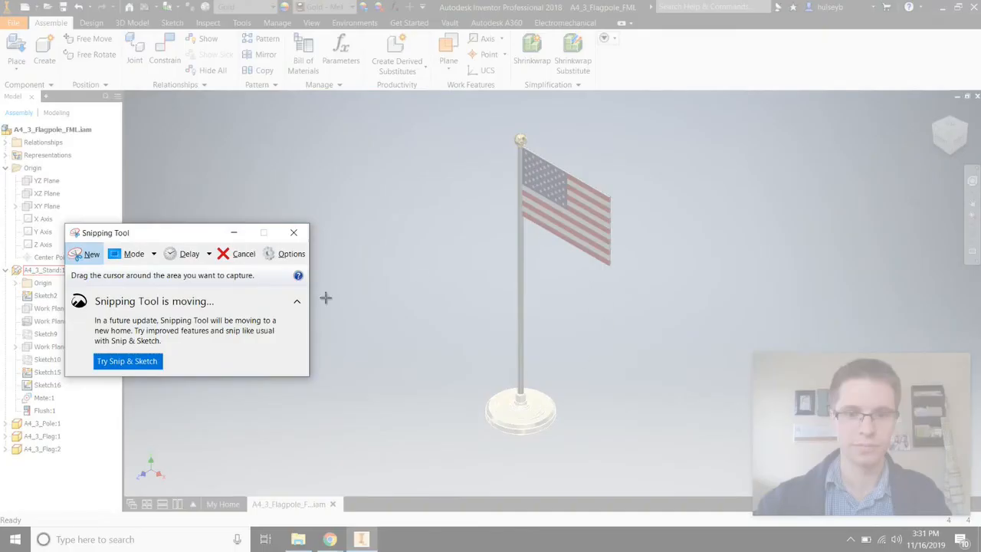
pyautogui.click(242, 256)
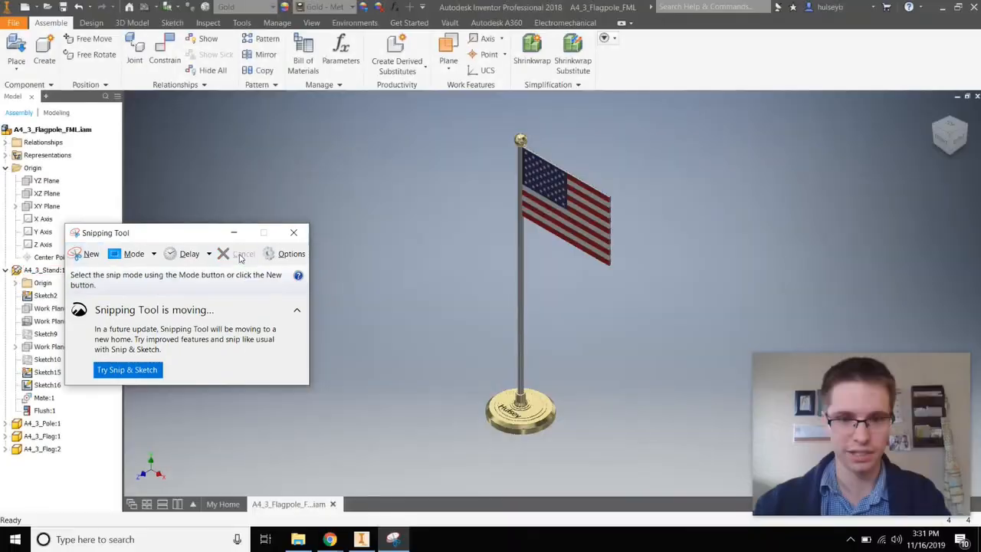
pyautogui.click(90, 257)
pyautogui.moveTo(469, 121); pyautogui.dragTo(629, 465)
pyautogui.hotkey('alt', 'Tab')
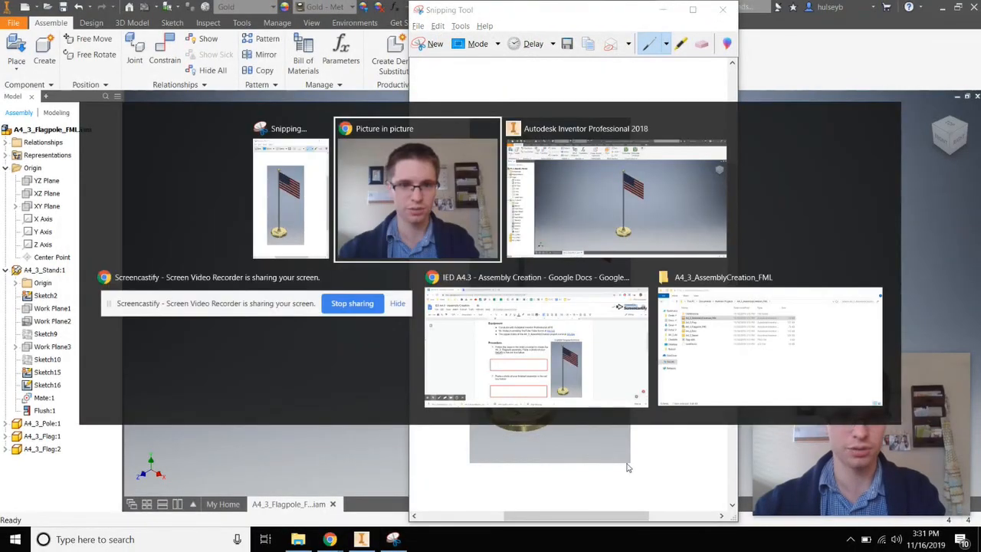
pyautogui.keyDown('alt'); pyautogui.click(480, 341); pyautogui.keyUp('alt')
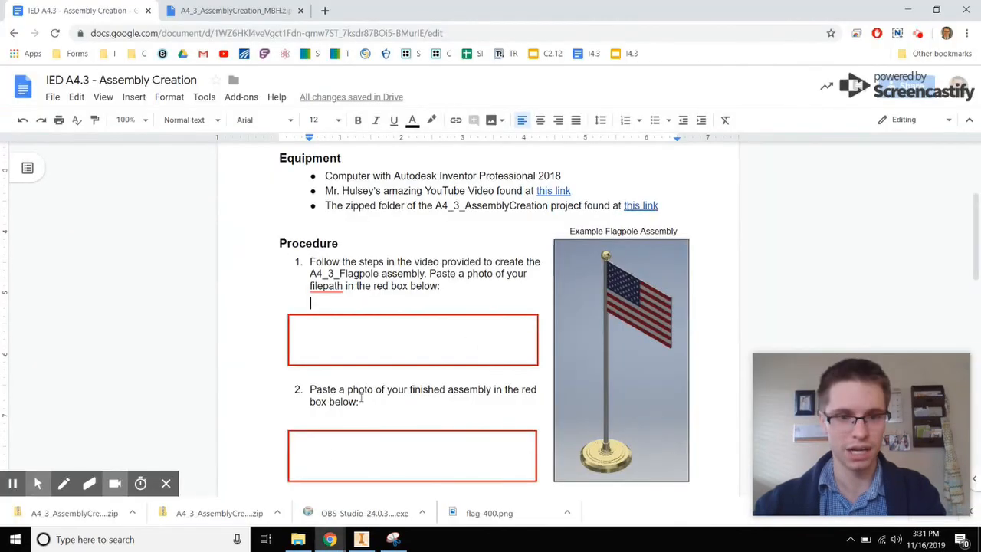
pyautogui.click(328, 458)
pyautogui.hotkey('ctrl', 'v')
pyautogui.scroll(5, 391, 429)
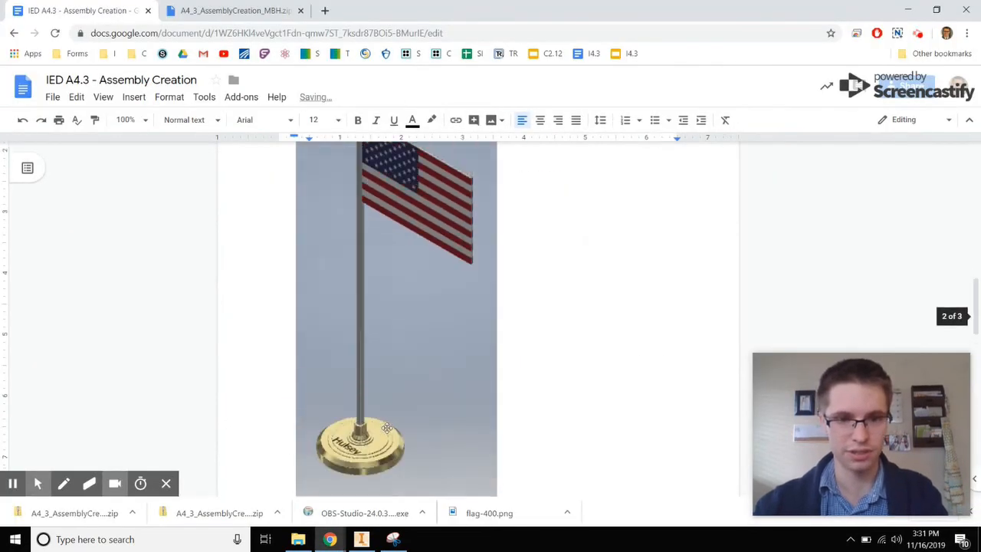
pyautogui.hotkey('ctrl', 'z')
# Step: Paste the flagpole snip into the red box under procedure item 2
pyautogui.click(420, 251)
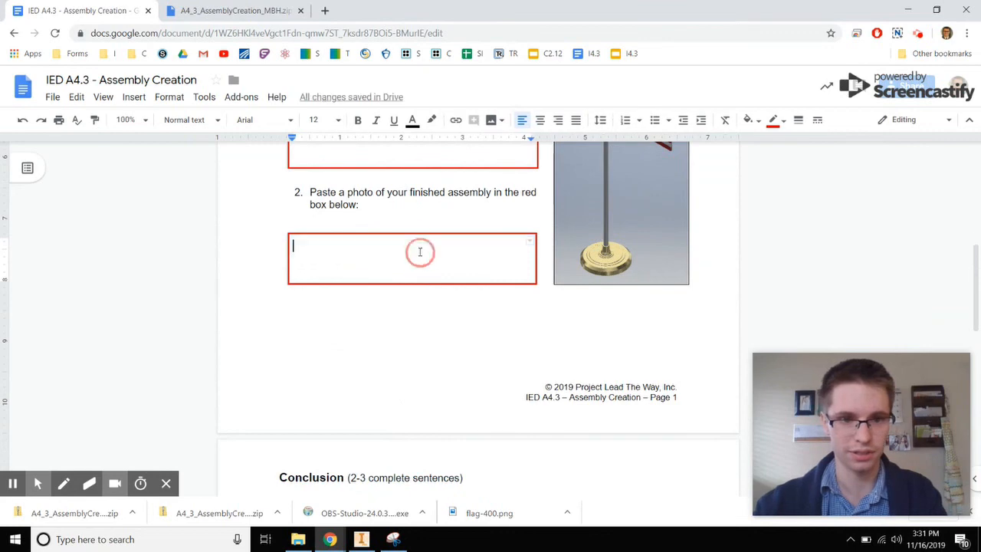
pyautogui.hotkey('ctrl', 'v')
pyautogui.hotkey('ctrl', 'z')
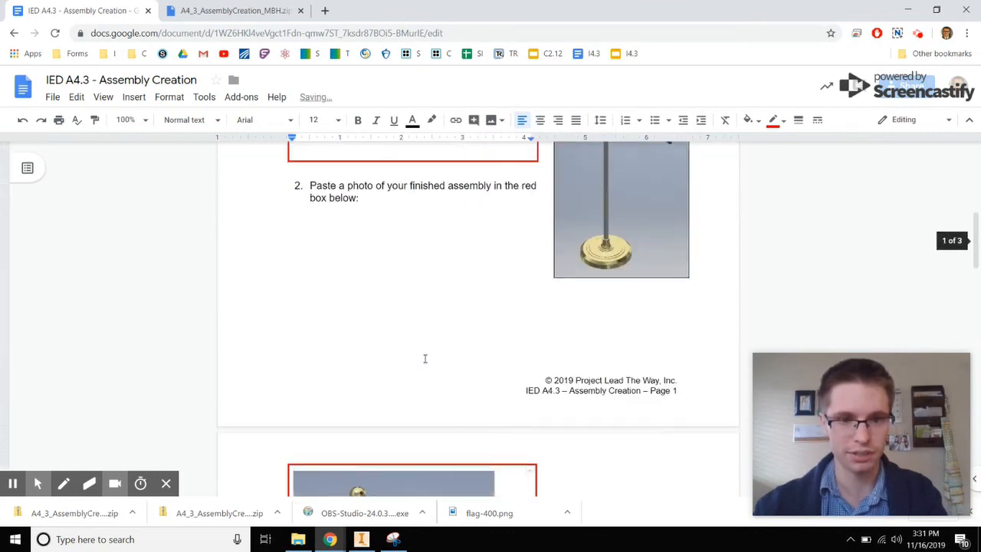
# Step: Bring up the A4_3_AssemblyCreation_FML folder in File Explorer and widen the Type column to show the full file types
pyautogui.scroll(3, 413, 345)
pyautogui.click(396, 320)
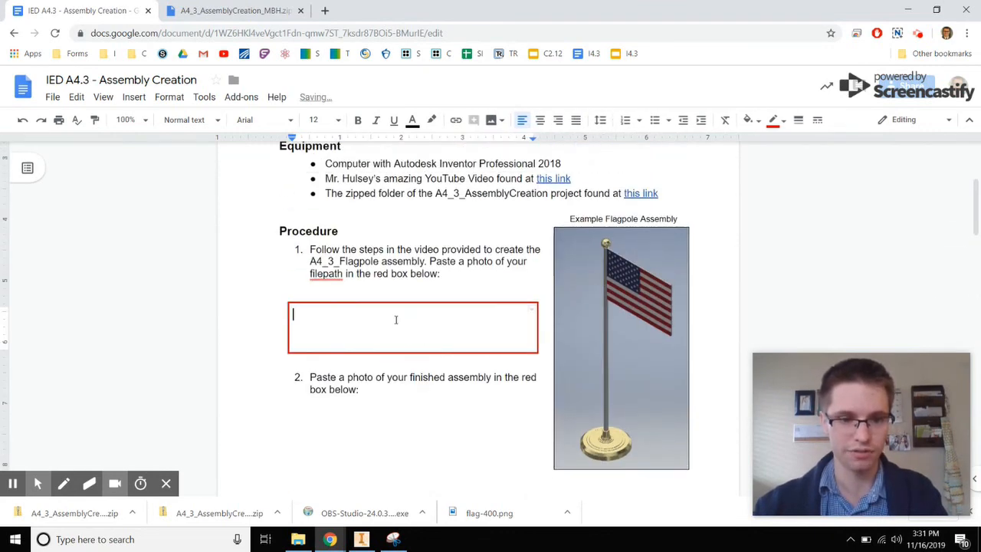
pyautogui.hotkey('alt', 'Tab')
pyautogui.hotkey('alt', 'Tab')
pyautogui.hotkey('alt', 'Tab')
pyautogui.hotkey('alt', 'Tab')
pyautogui.hotkey('alt', 'Tab')
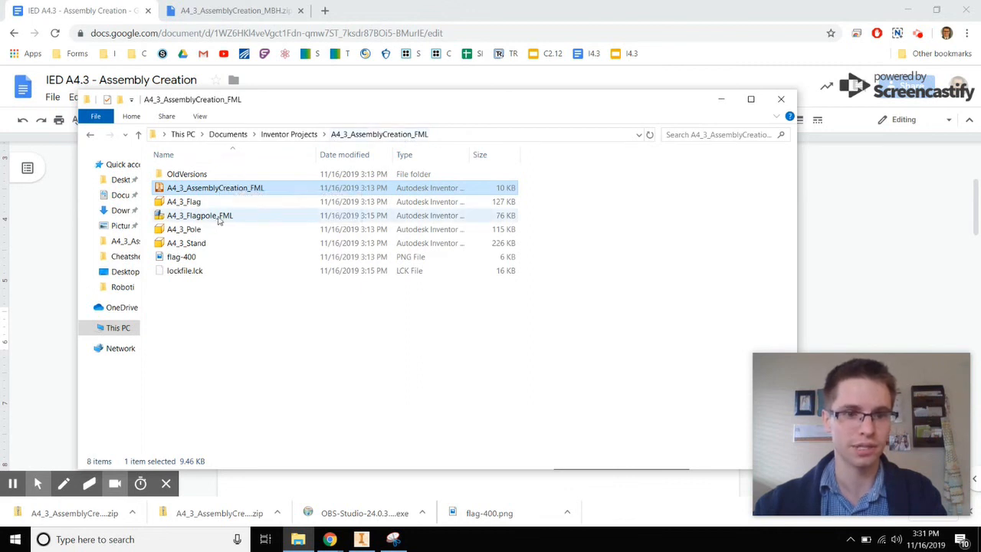
pyautogui.moveTo(470, 155); pyautogui.dragTo(523, 157)
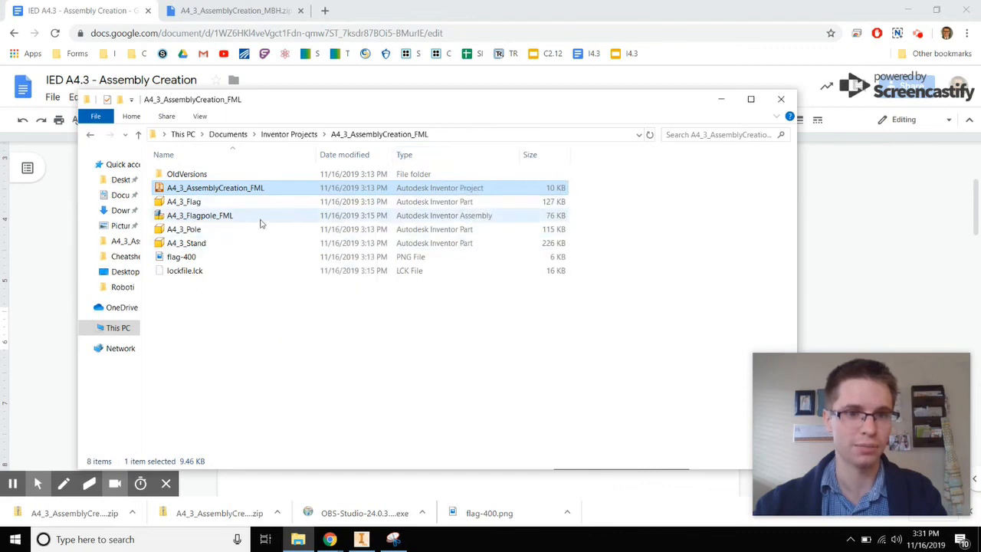
pyautogui.click(258, 337)
# Step: Capture a new snip of the folder's file path and complete file list with the Snipping Tool
pyautogui.click(392, 541)
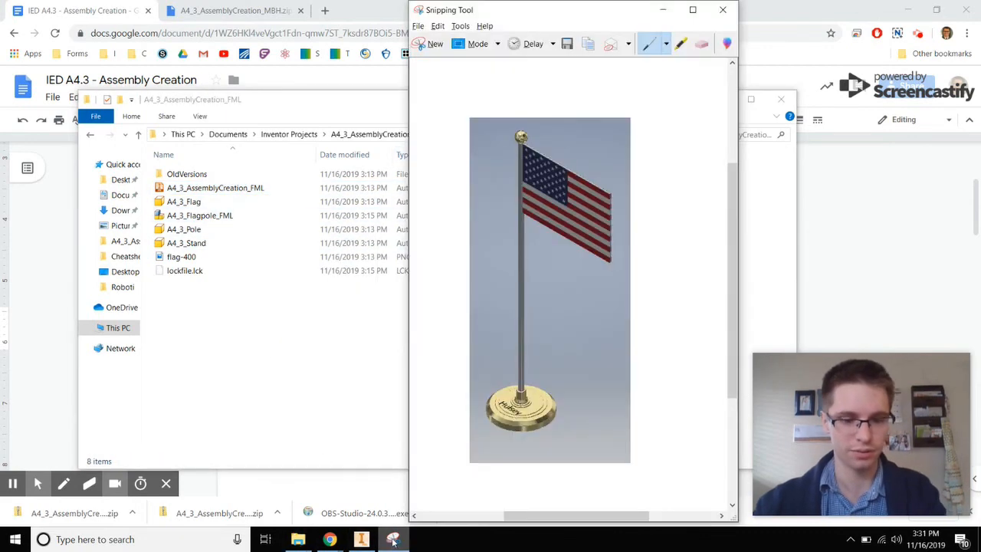
pyautogui.click(429, 42)
pyautogui.moveTo(143, 124); pyautogui.dragTo(589, 298)
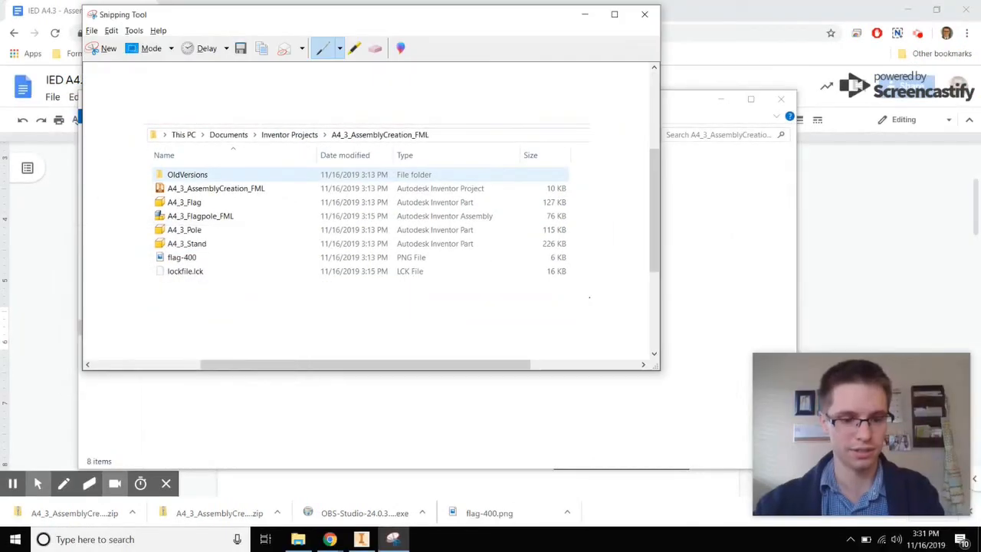
# Step: Return to the Google Docs document and paste the folder snip into the red box under procedure item 1
pyautogui.click(812, 5)
pyautogui.moveTo(316, 311); pyautogui.dragTo(331, 333)
pyautogui.click(328, 316)
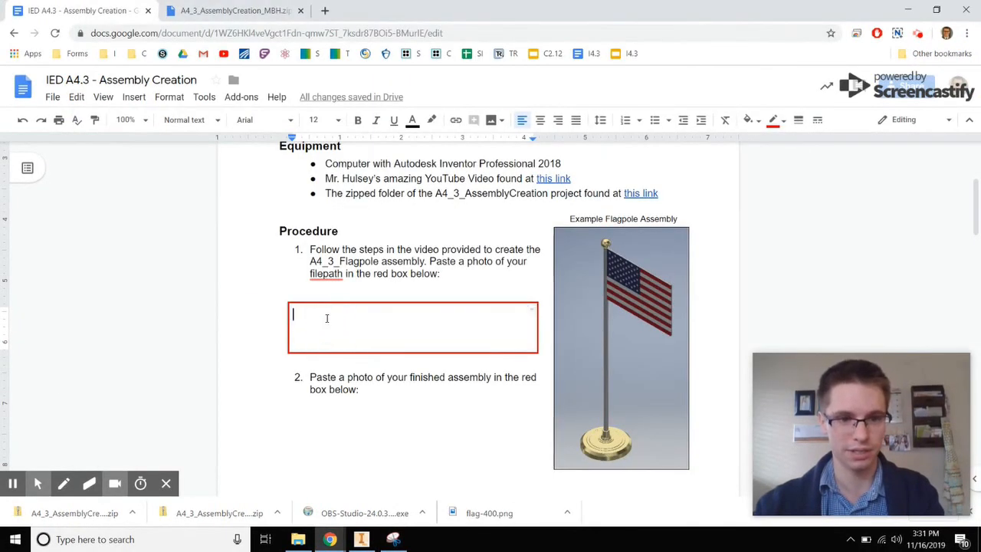
pyautogui.hotkey('ctrl', 'v')
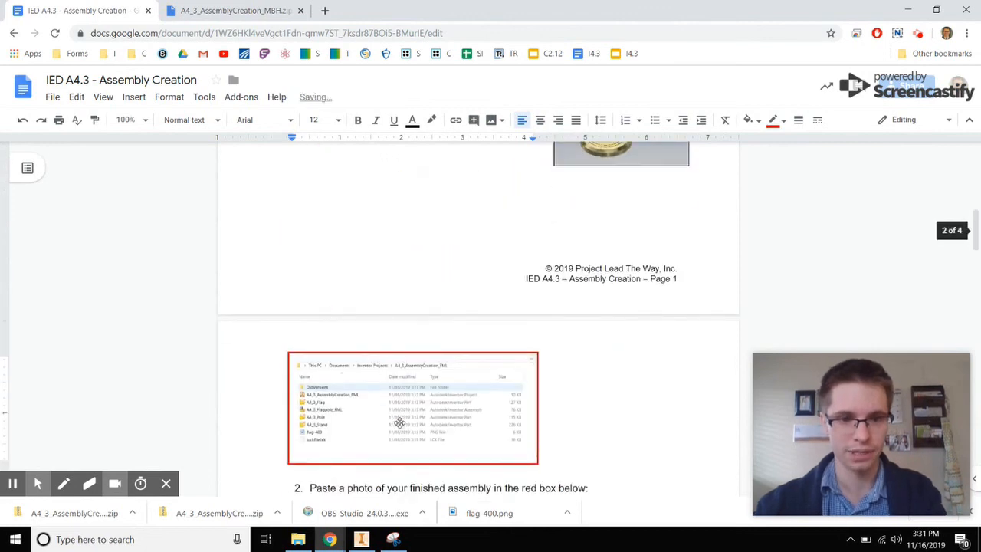
# Step: Try to enlarge the pasted folder image and widen its red box to match
pyautogui.click(480, 423)
pyautogui.moveTo(537, 463); pyautogui.dragTo(637, 507)
pyautogui.scroll(-1, 567, 418)
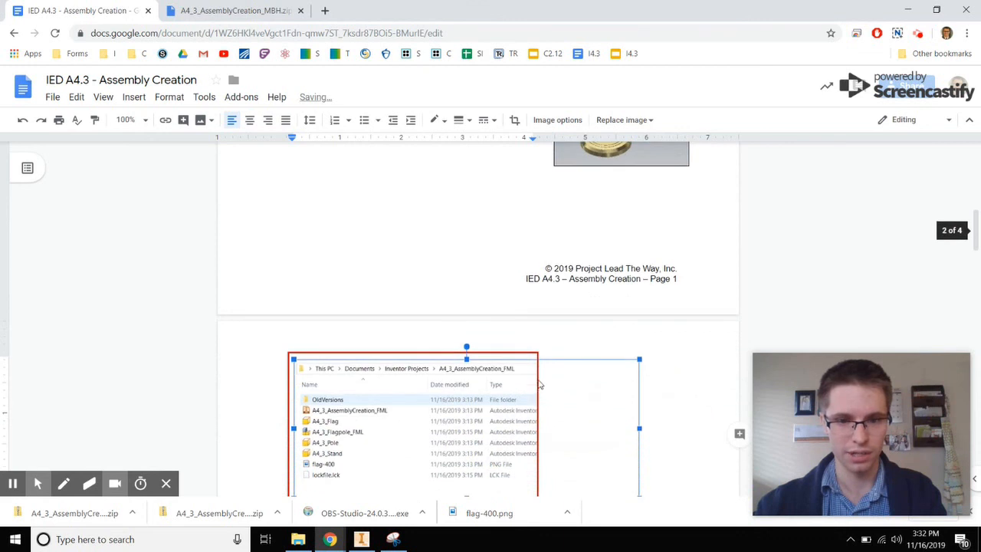
pyautogui.click(509, 466)
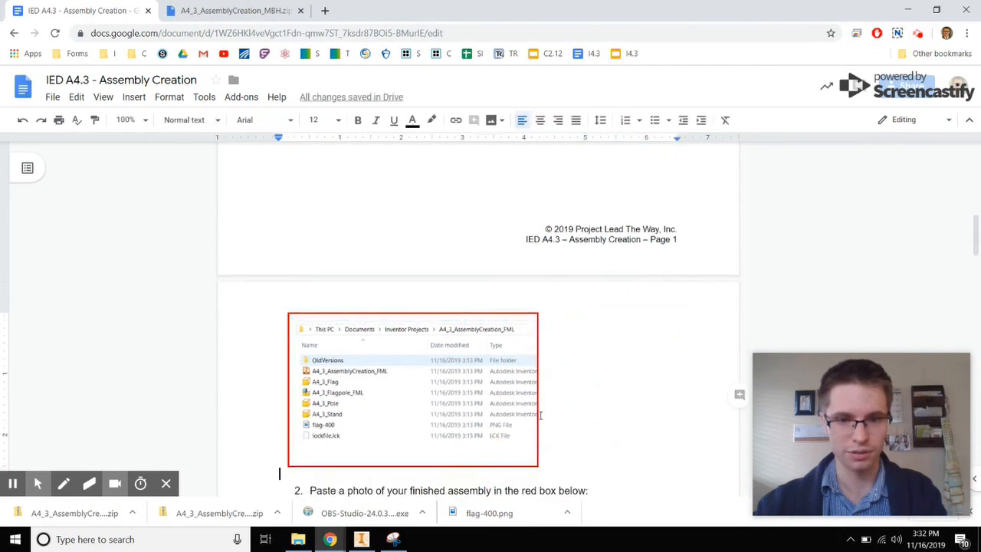
pyautogui.moveTo(537, 406); pyautogui.dragTo(675, 416)
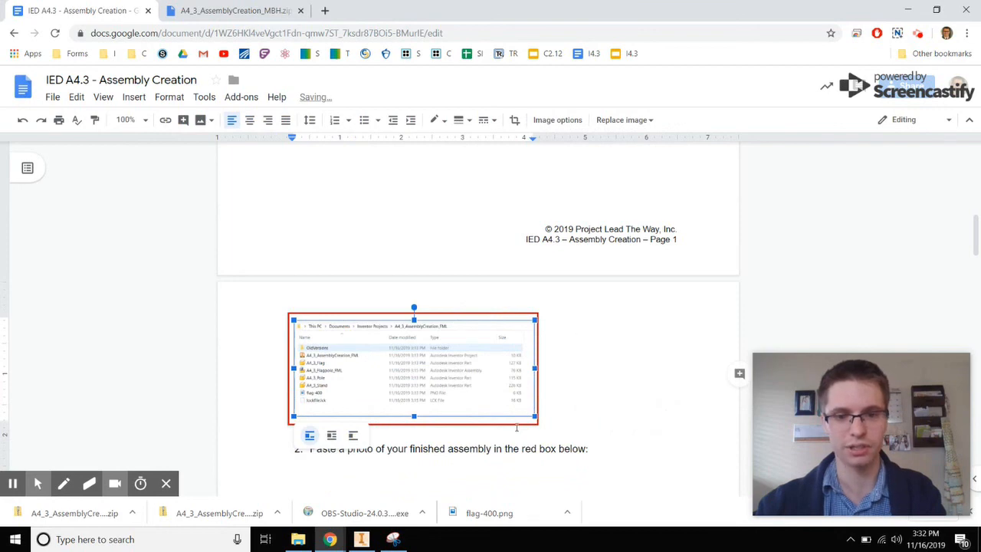
pyautogui.doubleClick(693, 435)
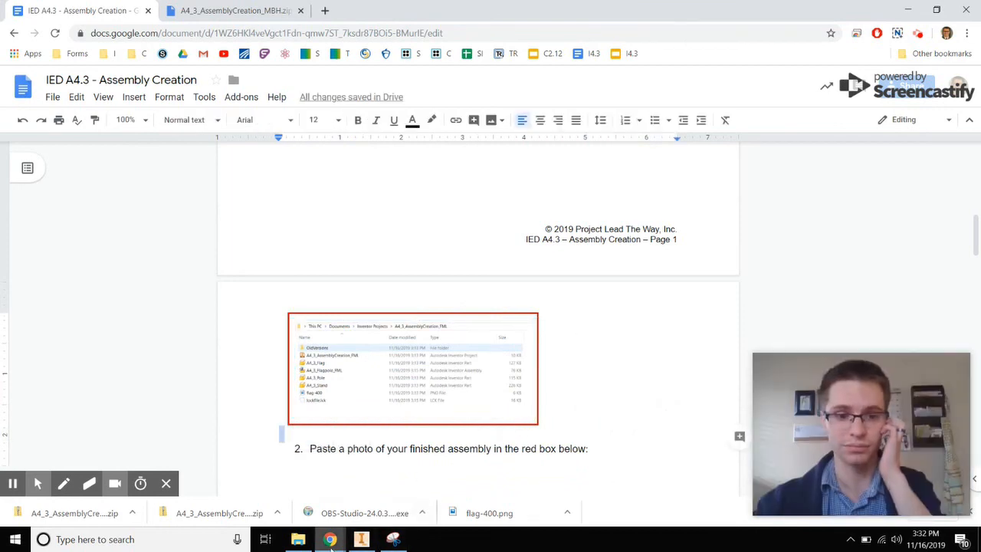